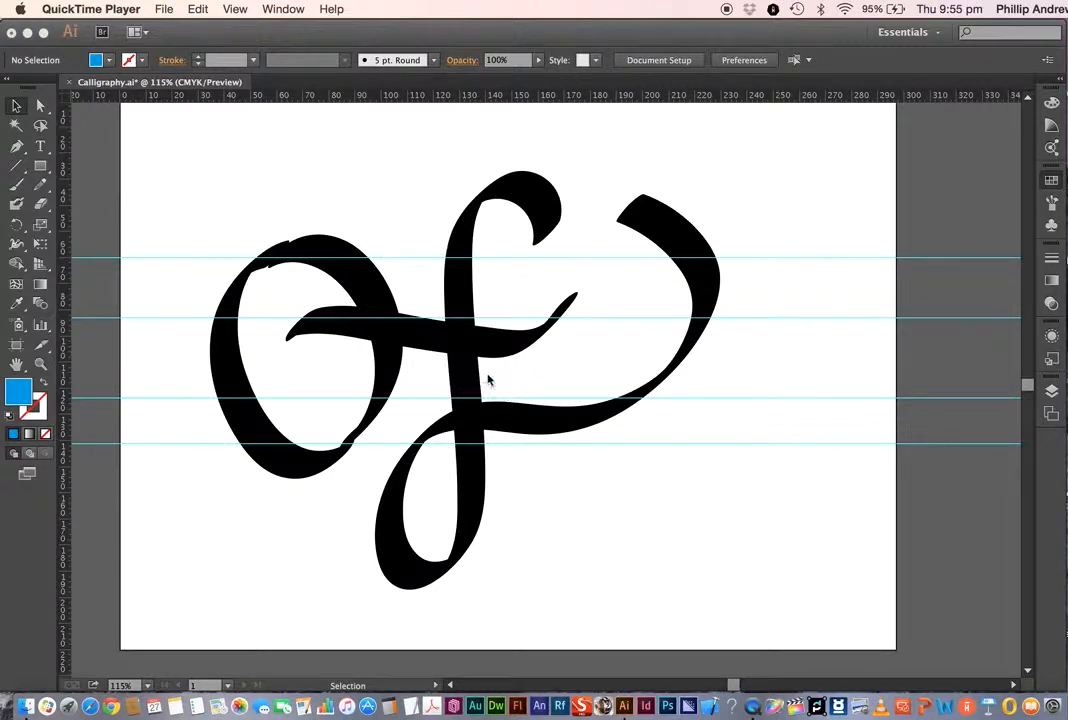
Switch to Illustrator and paste the cut halftone images in front of the black lettering, leaving nothing selected.
left_click(197, 9)
mouse_move(171, 10)
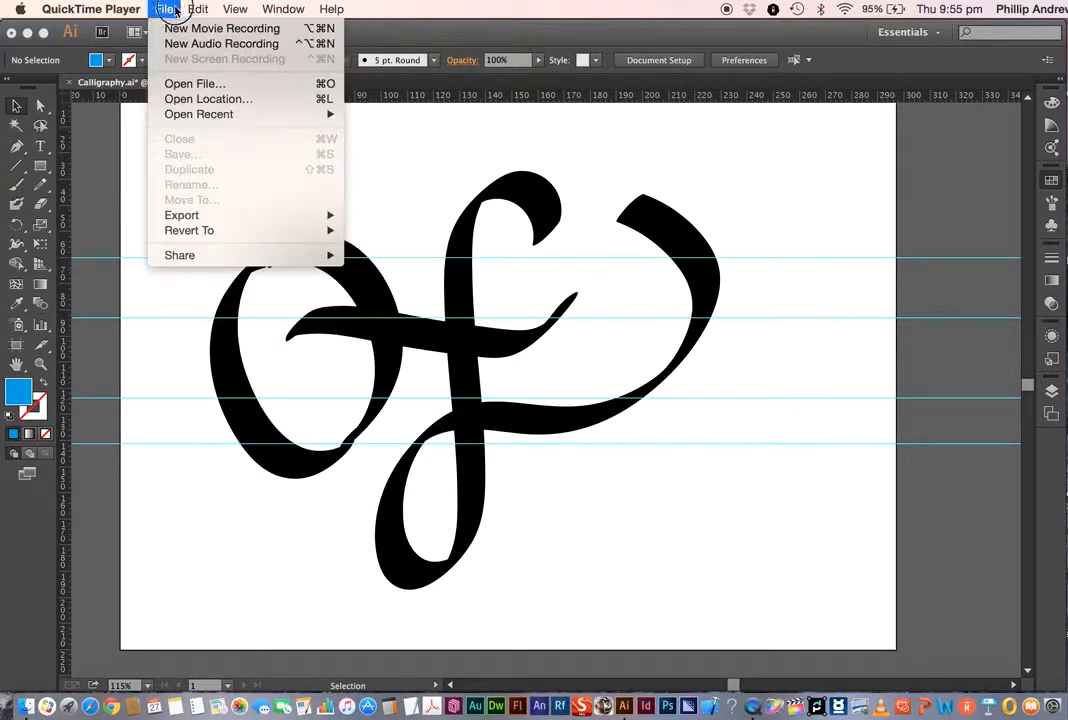
mouse_move(108, 8)
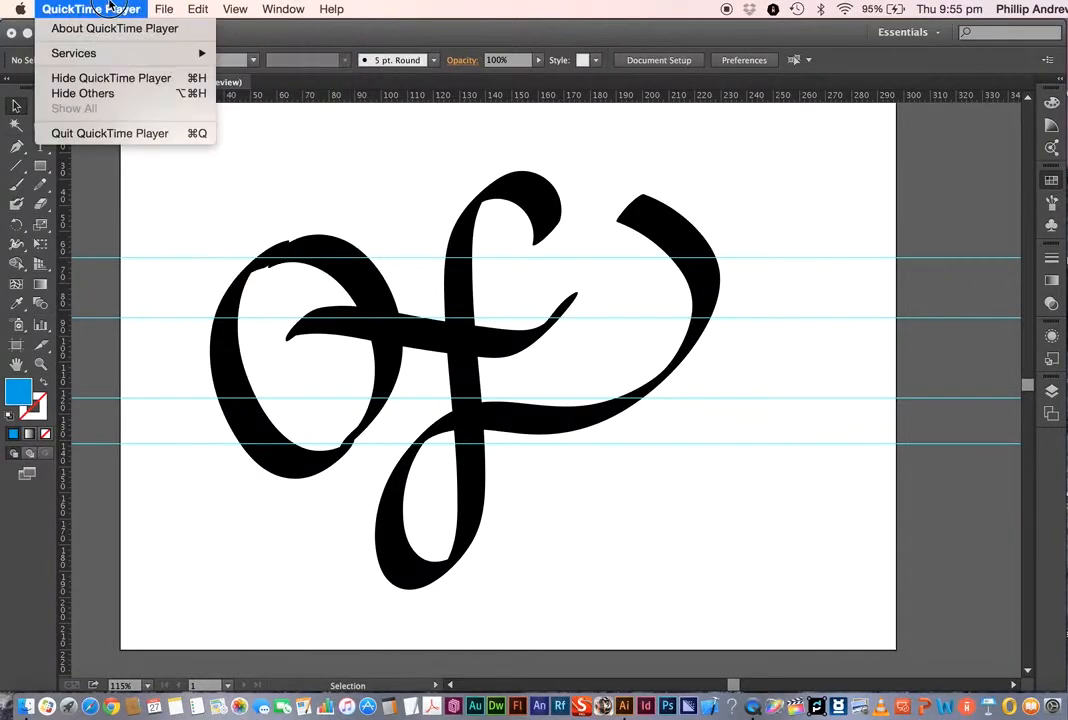
left_click(114, 194)
left_click(114, 194)
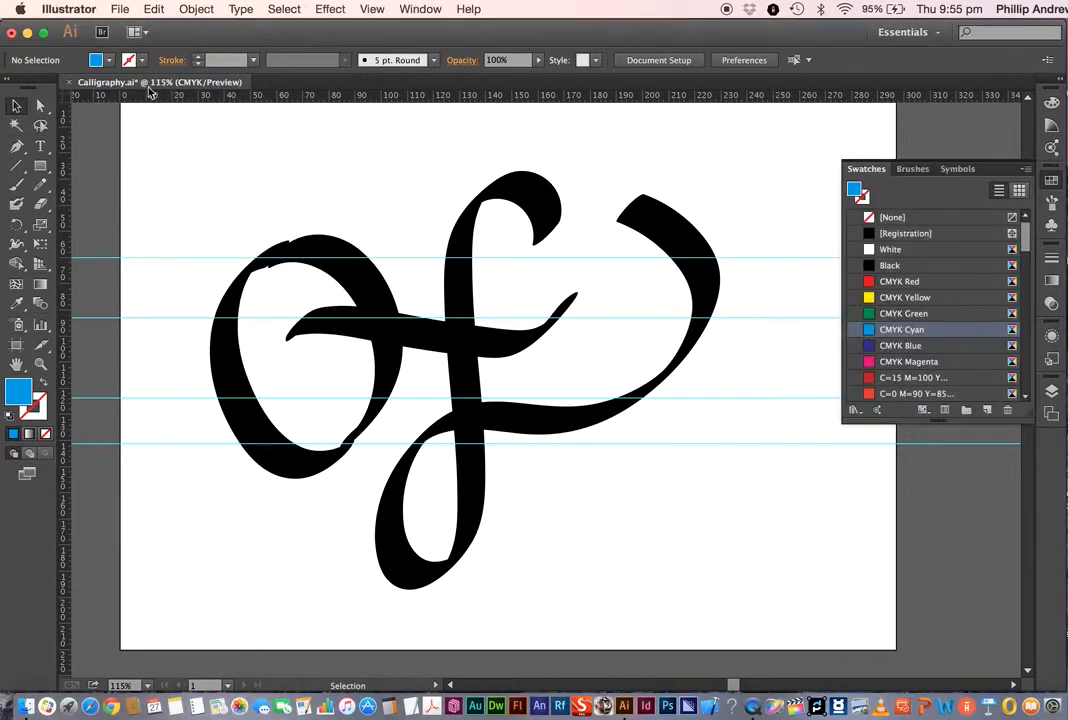
left_click(153, 9)
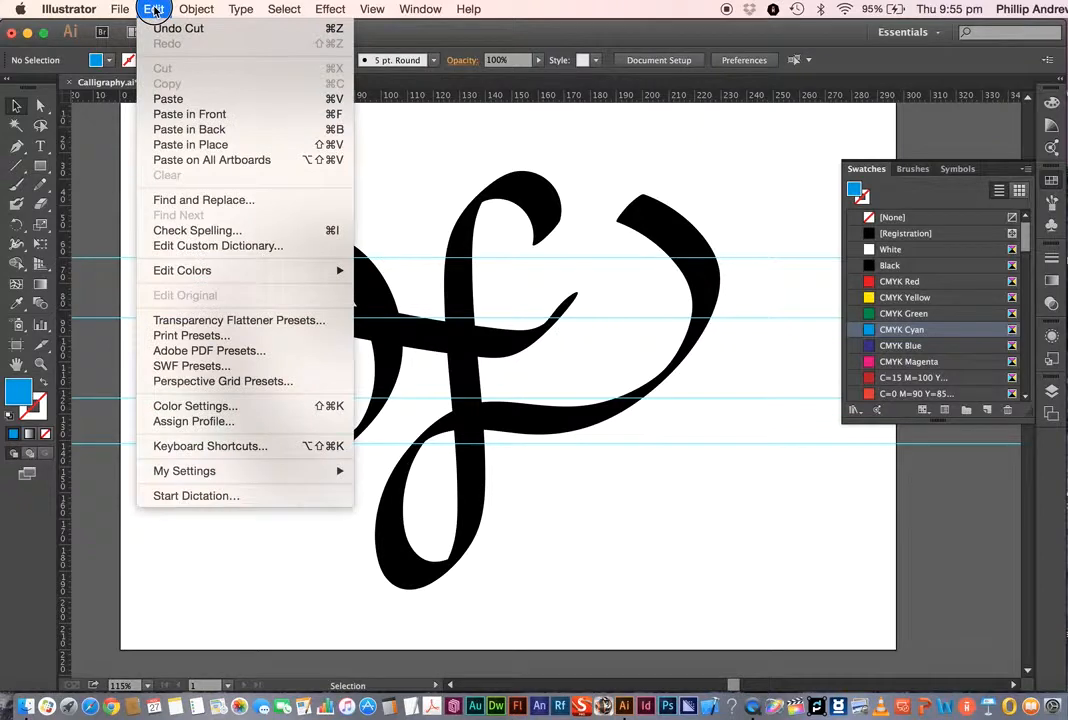
left_click(203, 114)
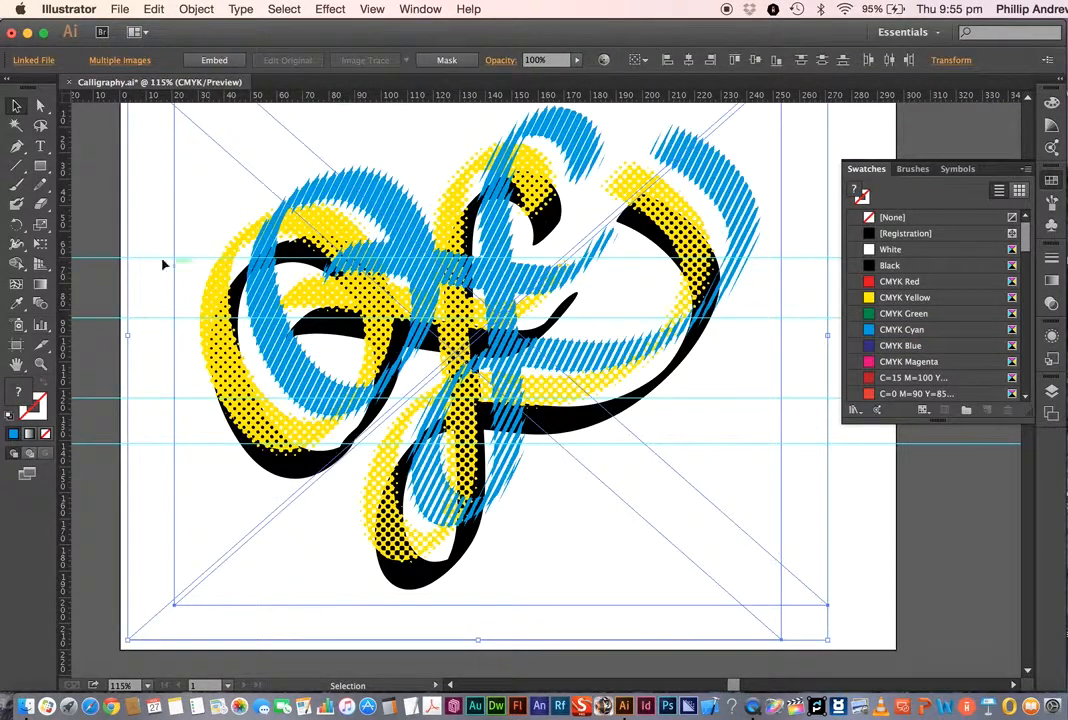
left_click(98, 182)
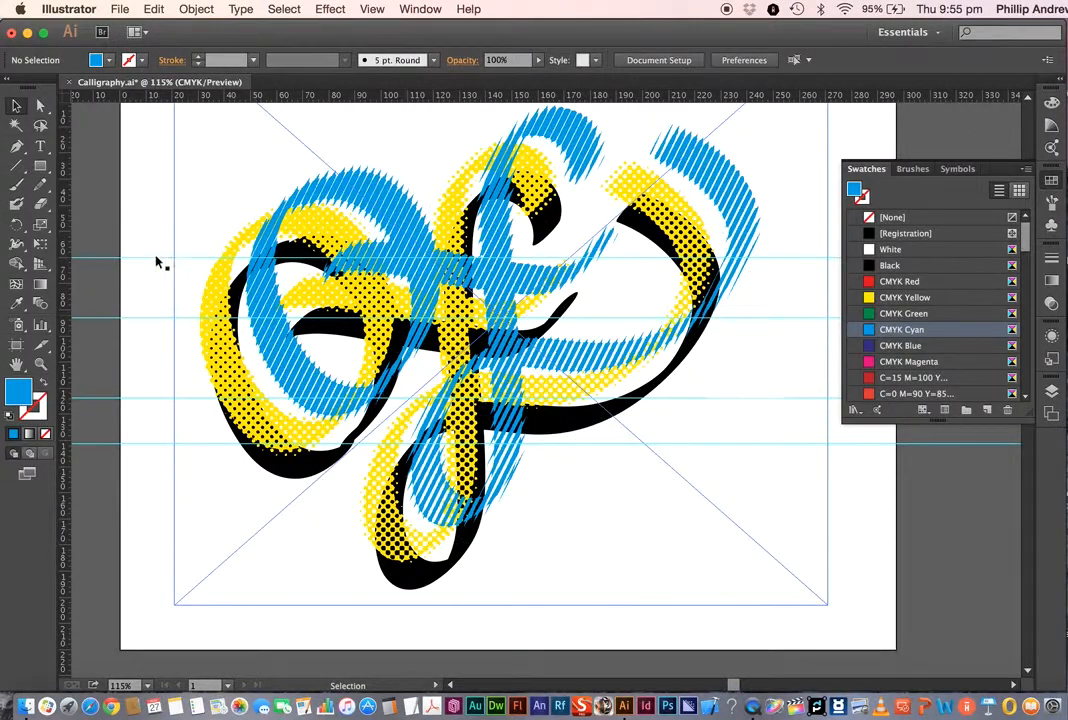
Try CMYK Red and CMYK Magenta on the line-halftone lettering image, and return it to CMYK Cyan.
left_click(215, 357)
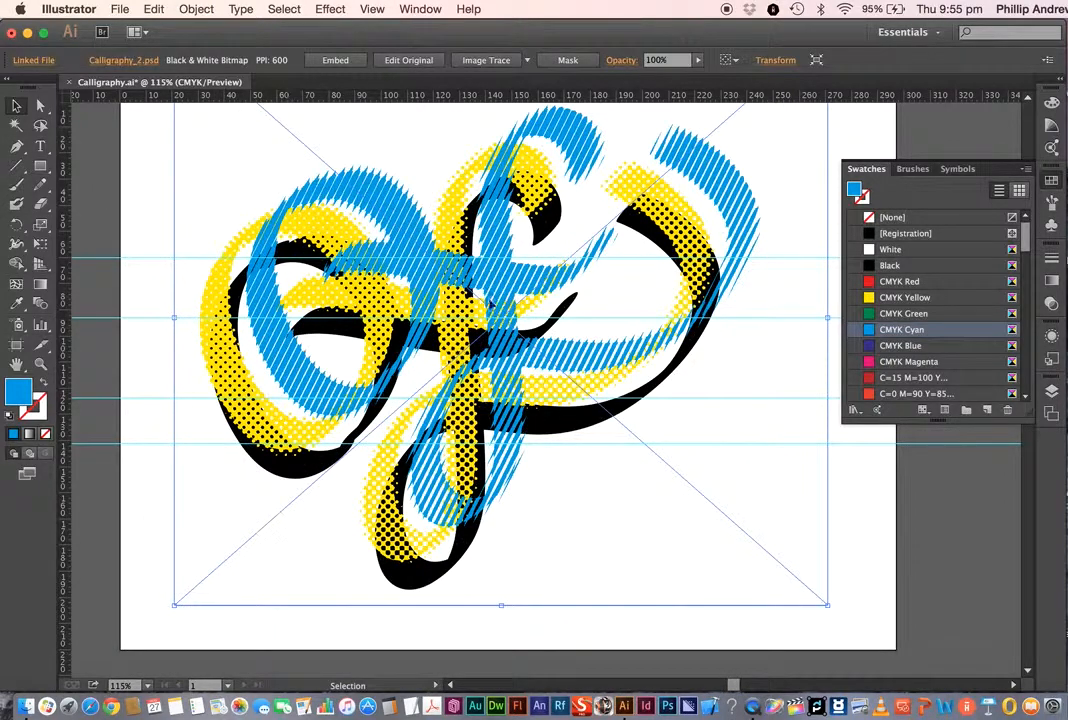
left_click(889, 313)
left_click(896, 283)
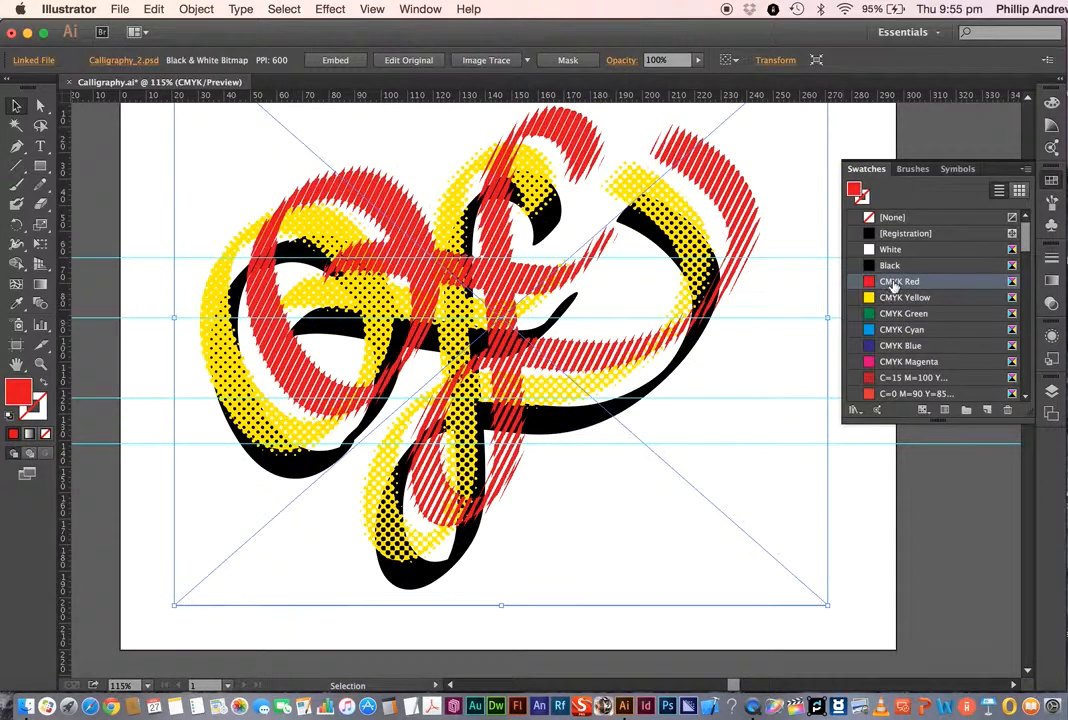
left_click(907, 361)
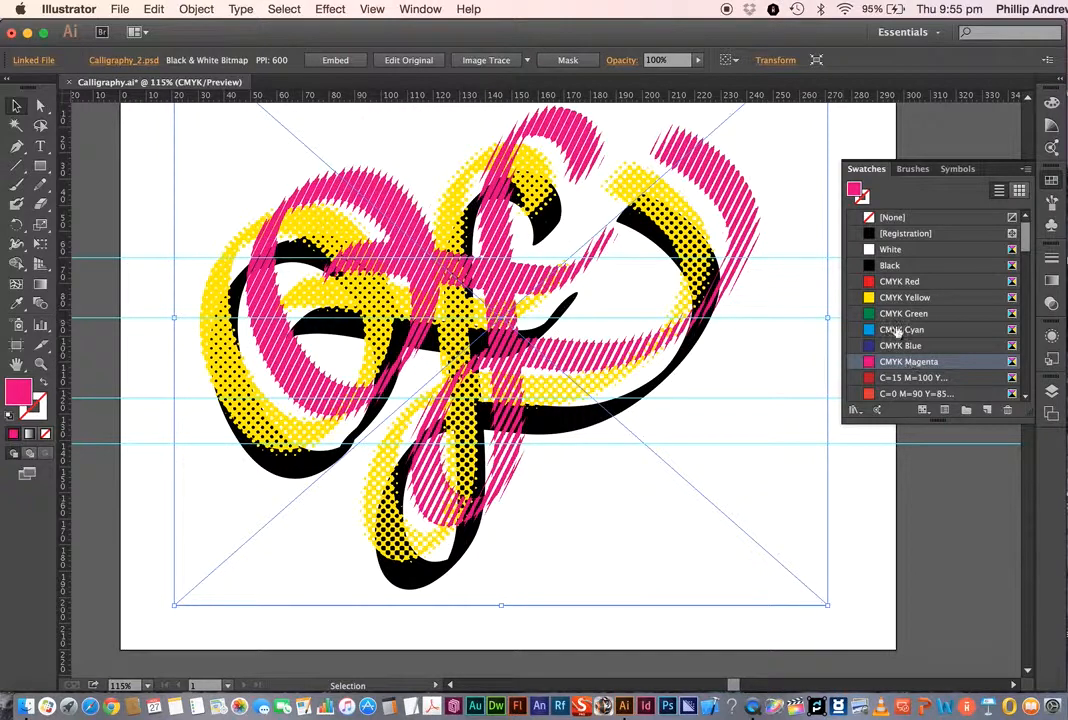
left_click(900, 330)
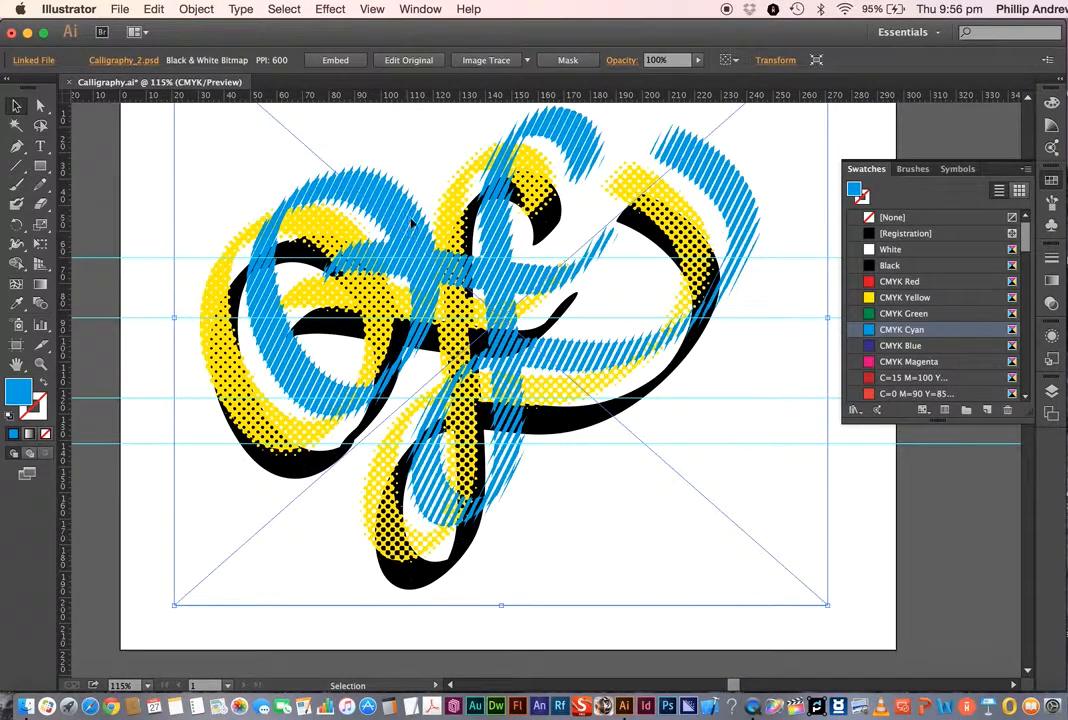
Hide the cyan line-halftone image and the yellow dot-halftone image so only the black lettering shows.
key("super+3")
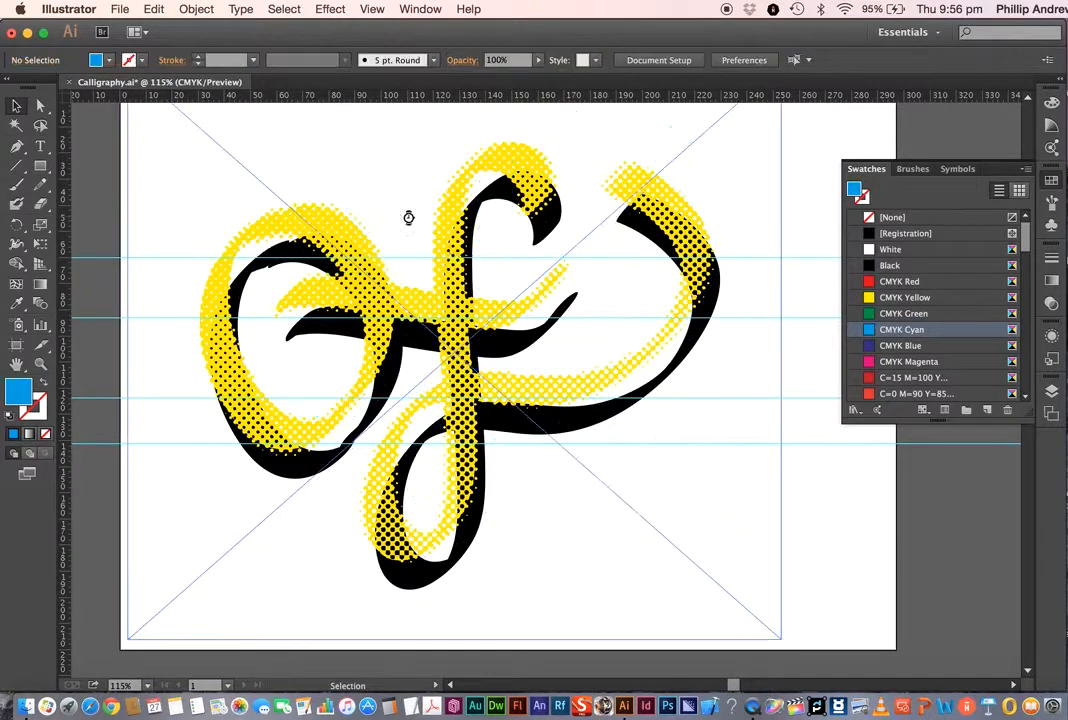
left_click(463, 258)
key("super+3")
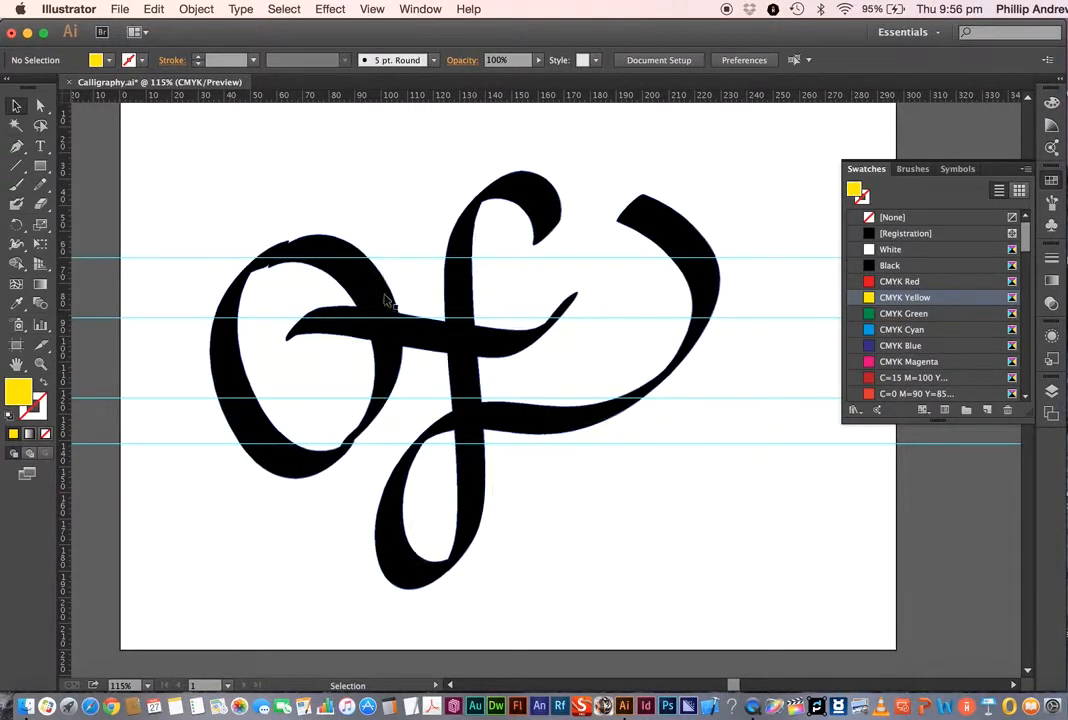
Save the lettering document Calligraphy.ai and close it.
left_click(27, 33)
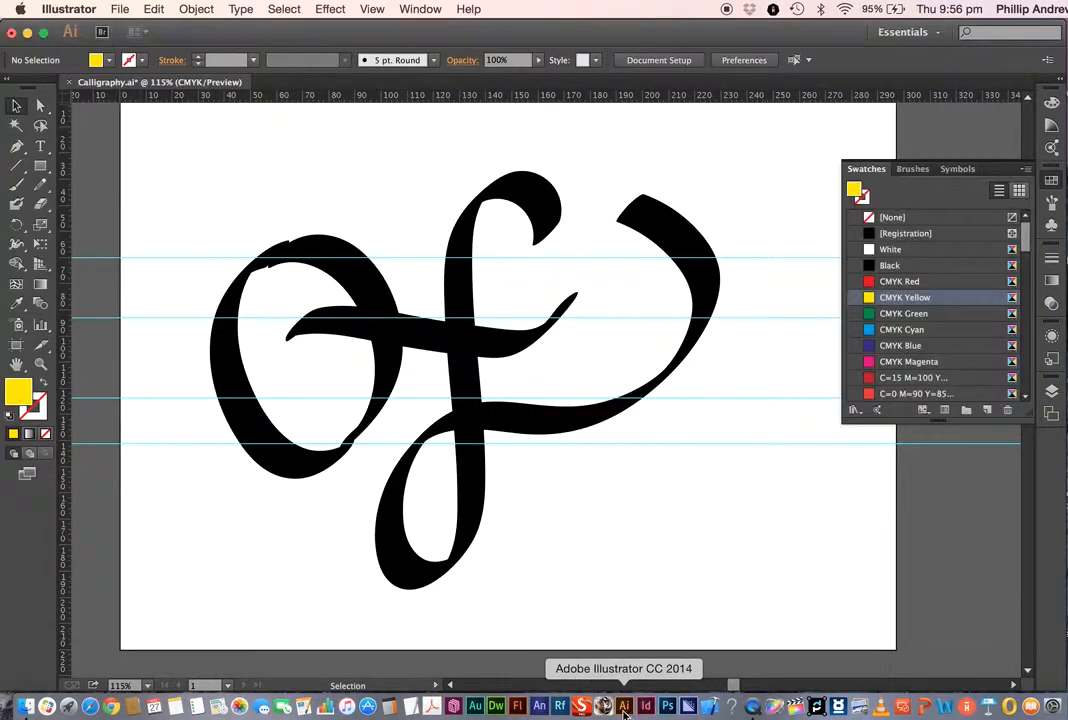
left_click(119, 10)
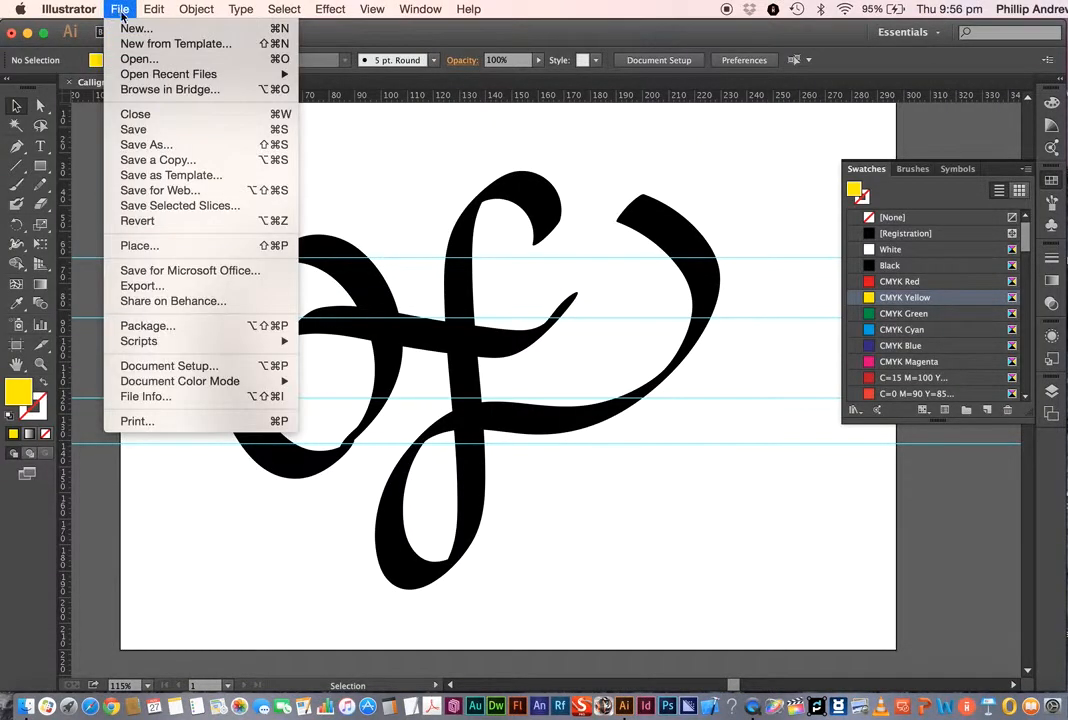
left_click(138, 129)
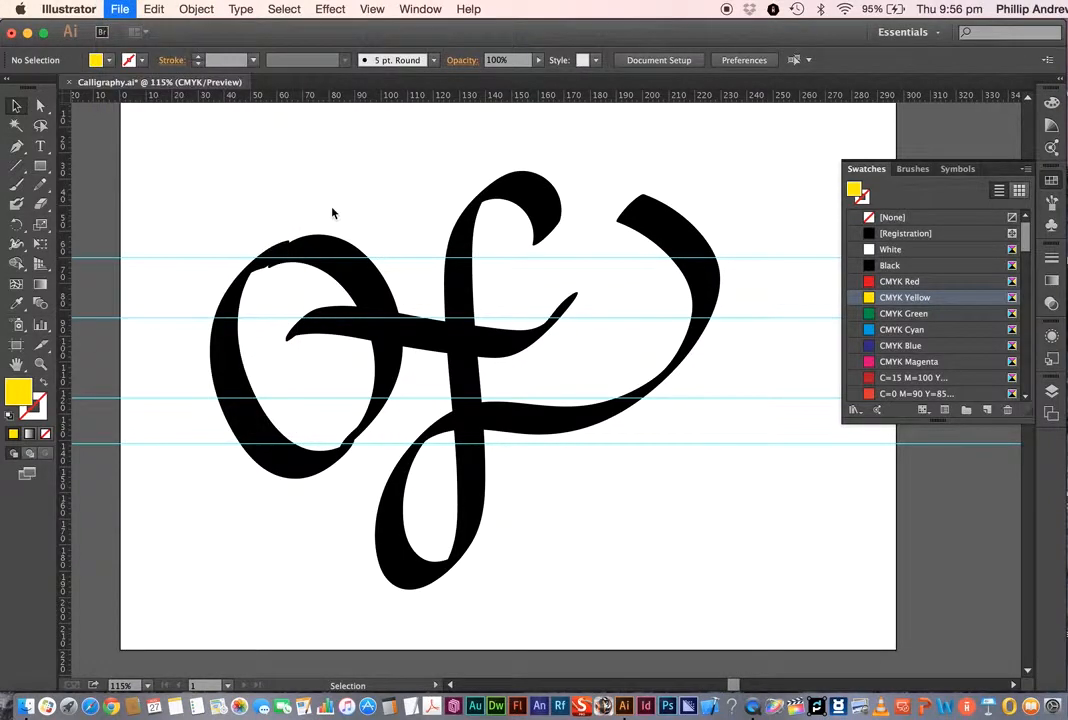
left_click(11, 33)
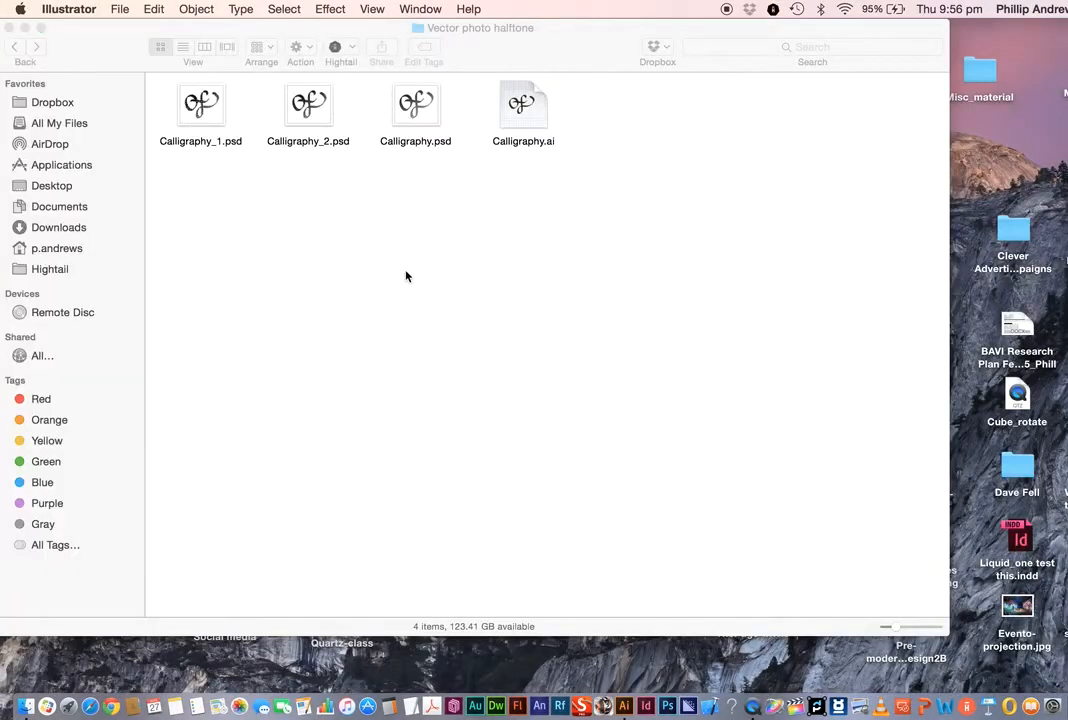
From the Vector photo halftone folder in Finder, open Calligraphy_1.psd, Calligraphy_2.psd and Calligraphy.psd together in Photoshop.
left_click(438, 223)
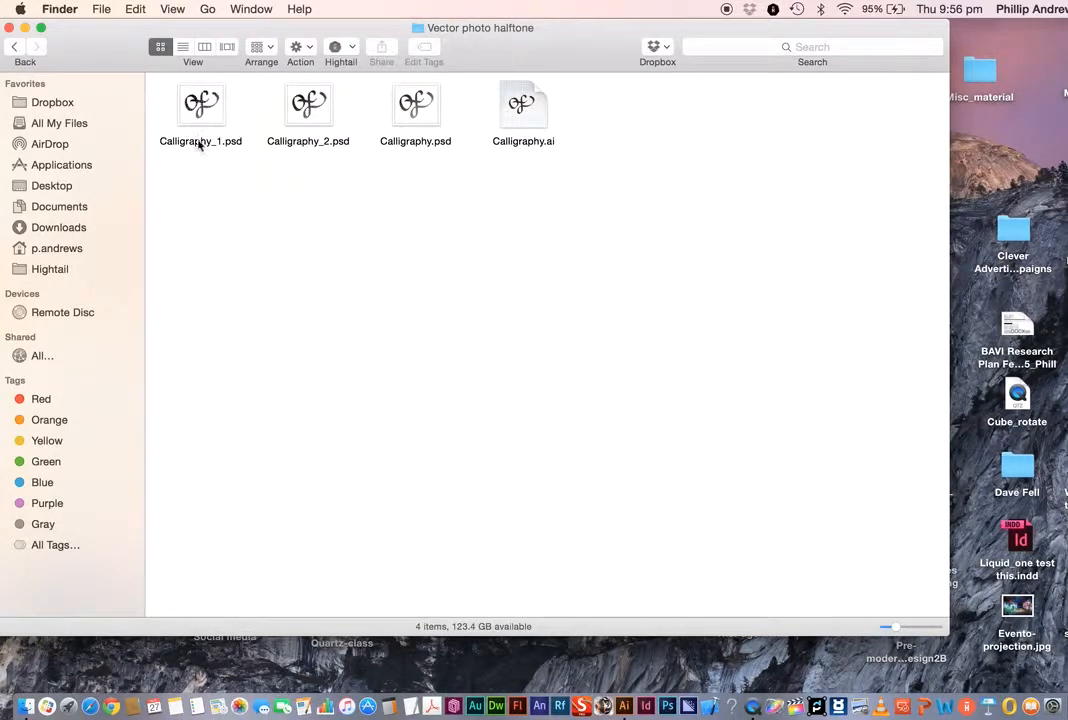
left_click_drag(160, 97, 422, 125)
double_click(420, 108)
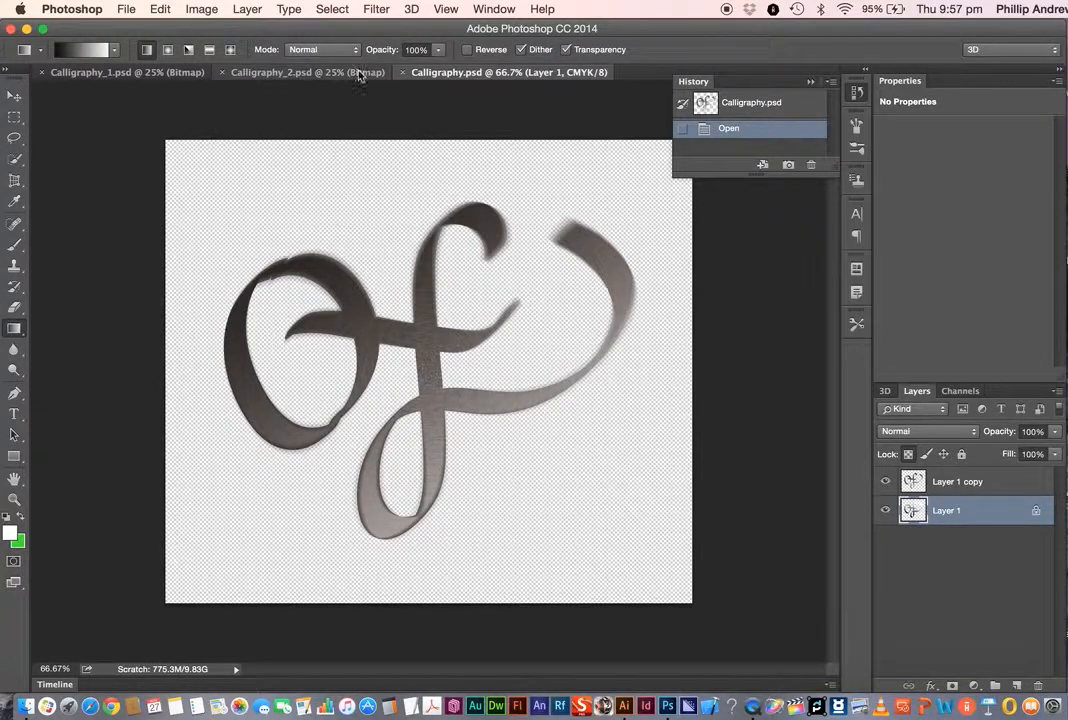
Examine the dot-halftone Calligraphy_1.psd and the line-halftone Calligraphy_2.psd, and close the Photoshop documents.
left_click(155, 72)
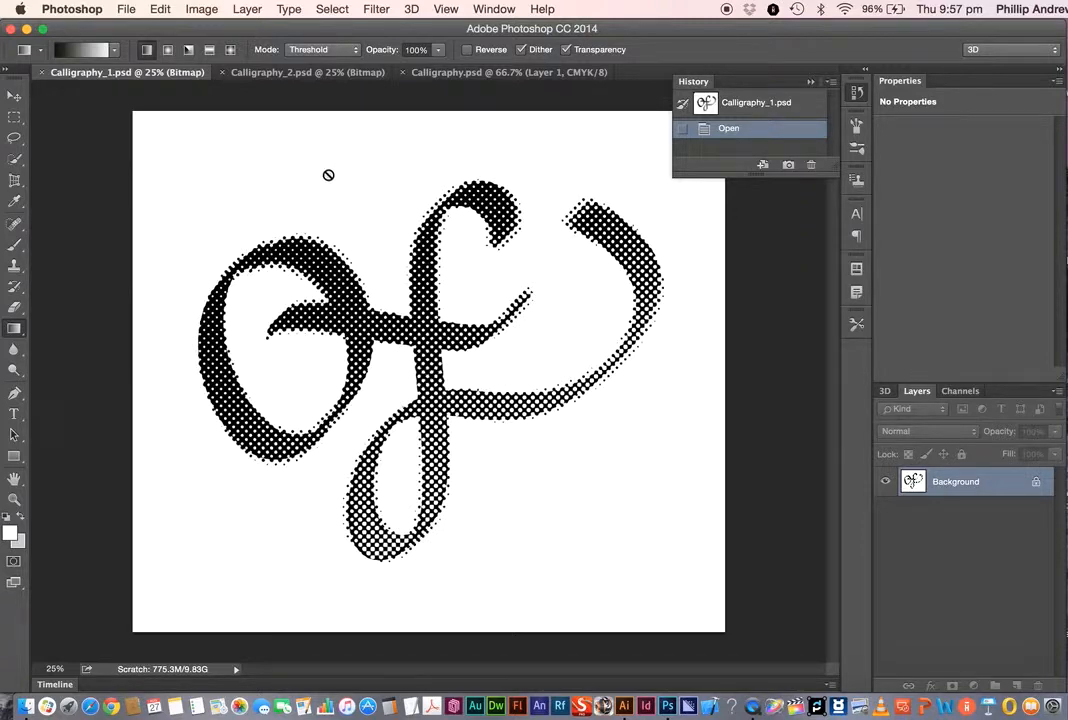
left_click(445, 73)
left_click(352, 73)
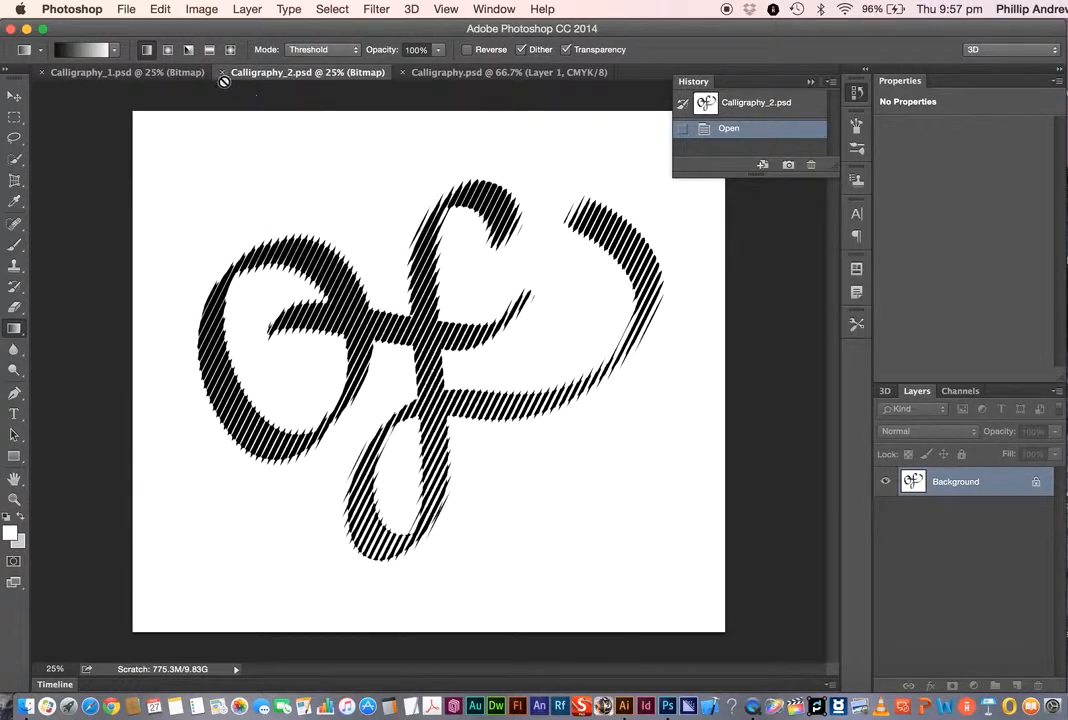
left_click(10, 29)
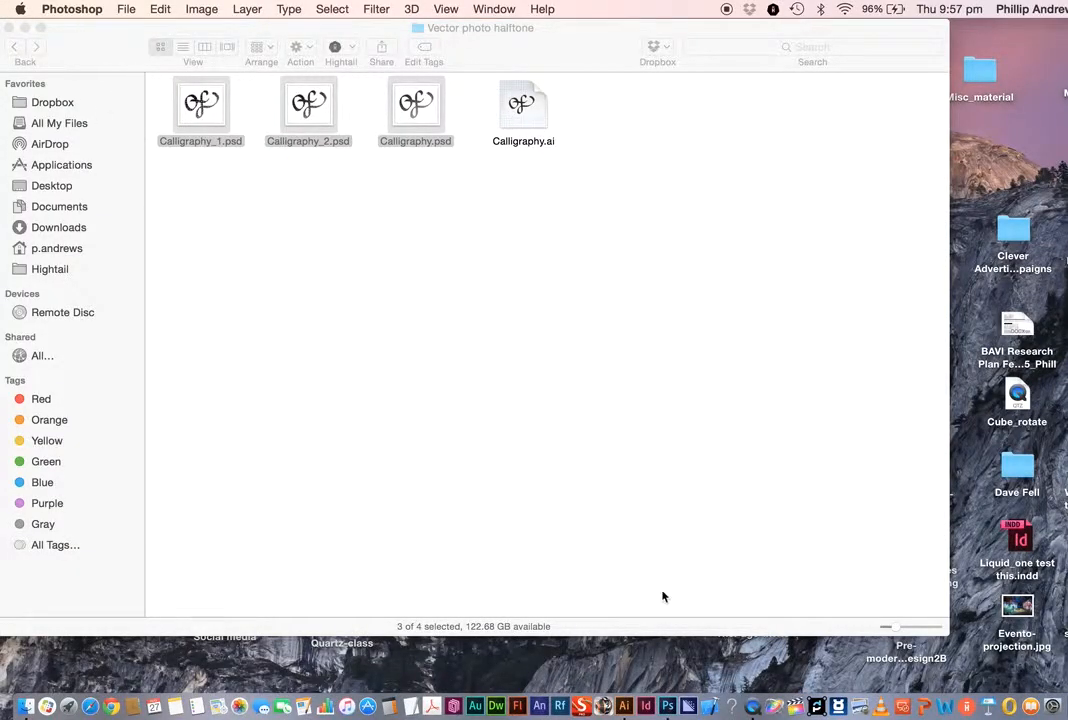
Open Calligraphy.ai from the Finder folder in Photoshop, importing its page cropped to the bounding box at 300 pixels/inch.
left_click(510, 185)
left_click(572, 143)
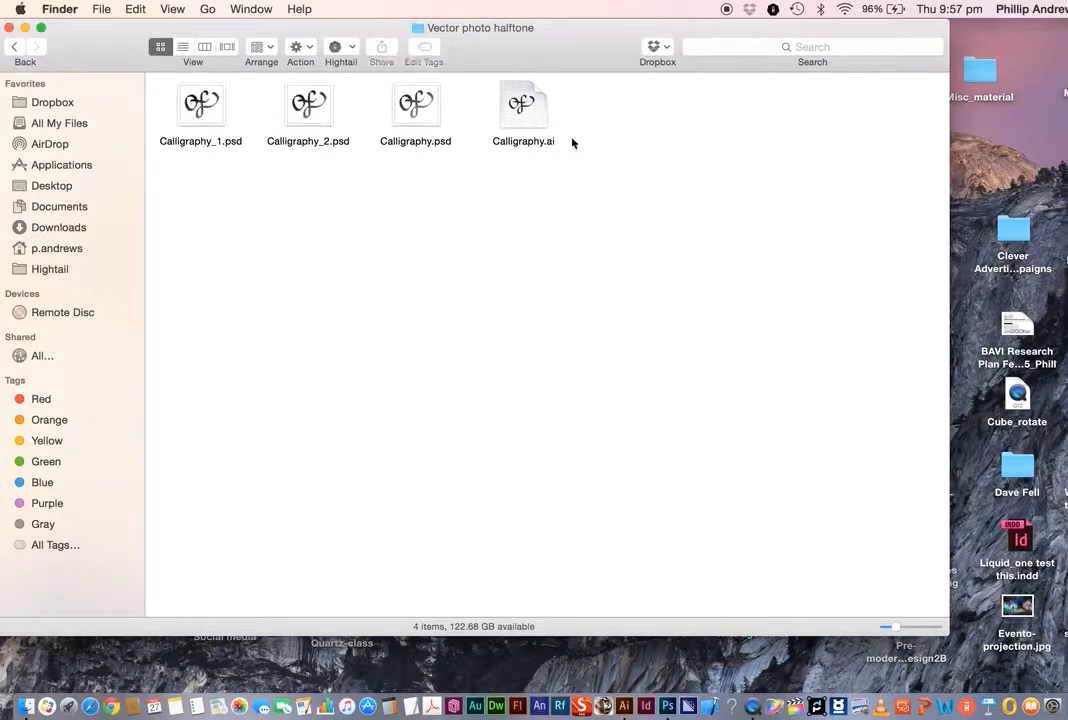
left_click_drag(522, 108, 667, 700)
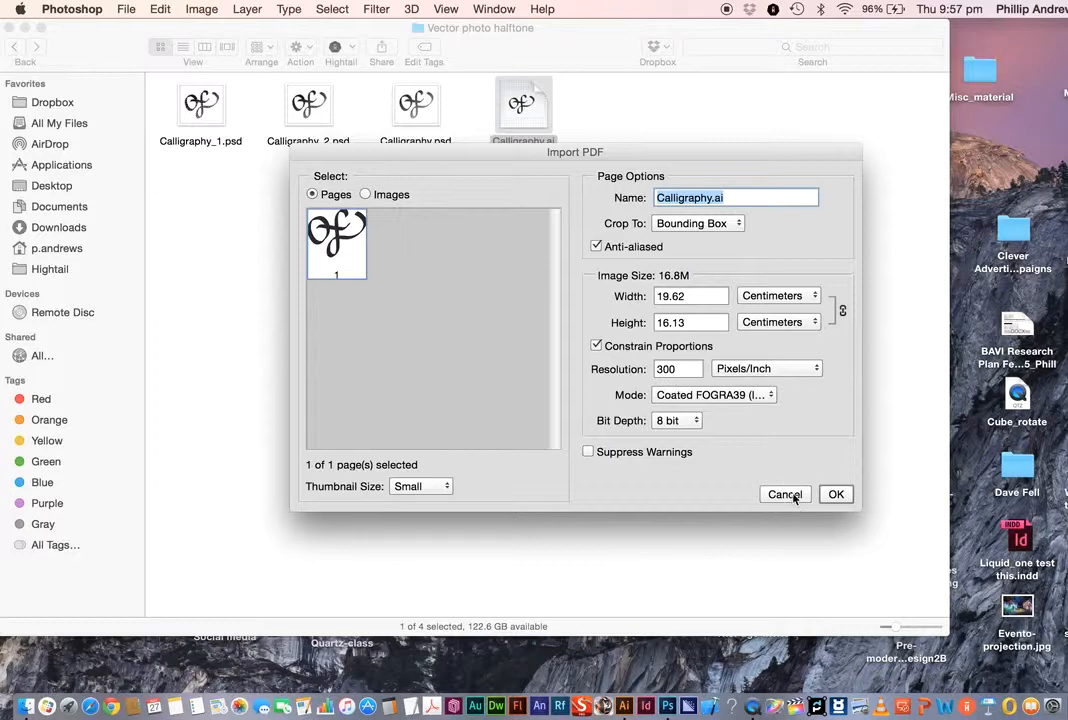
left_click(836, 494)
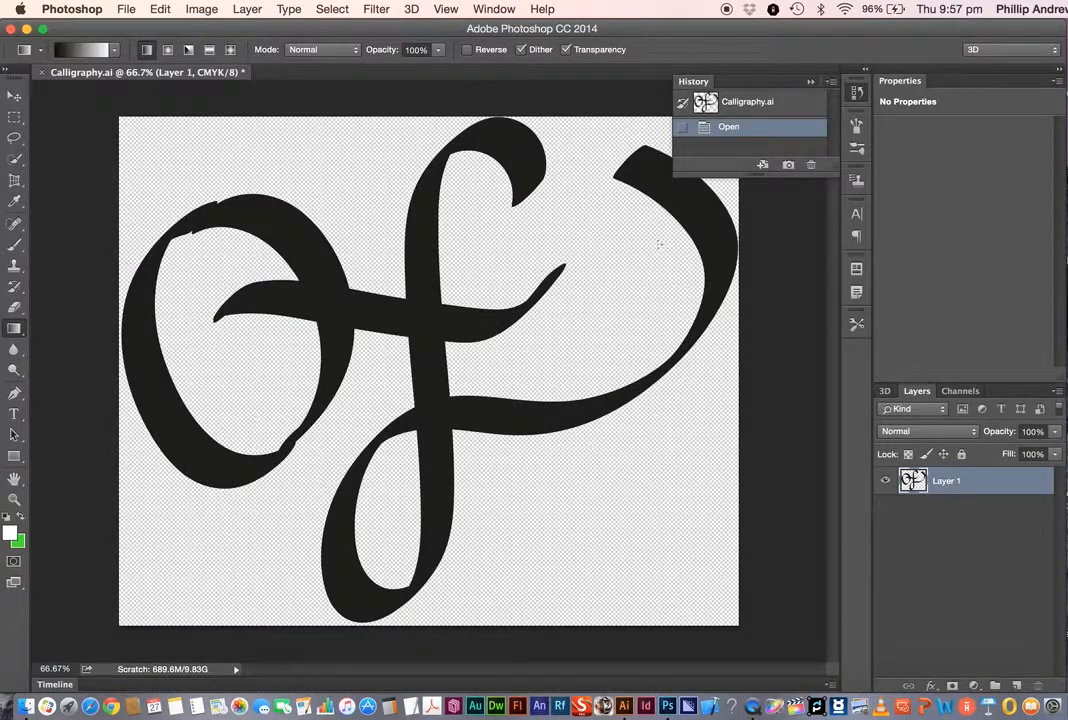
left_click(205, 10)
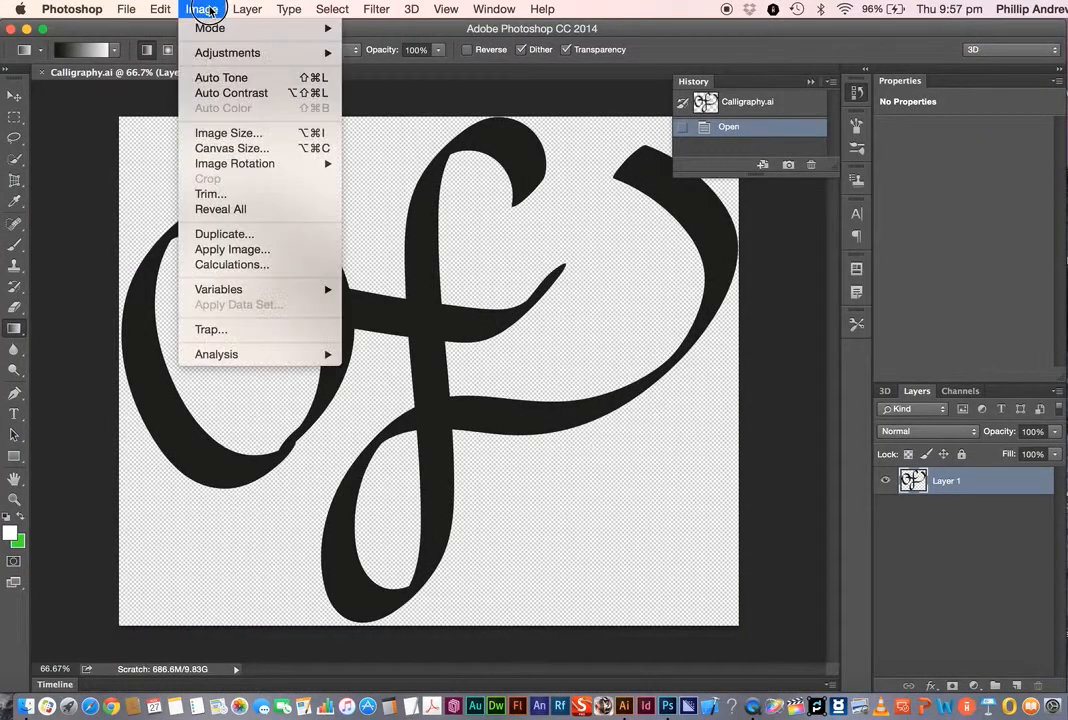
left_click(227, 133)
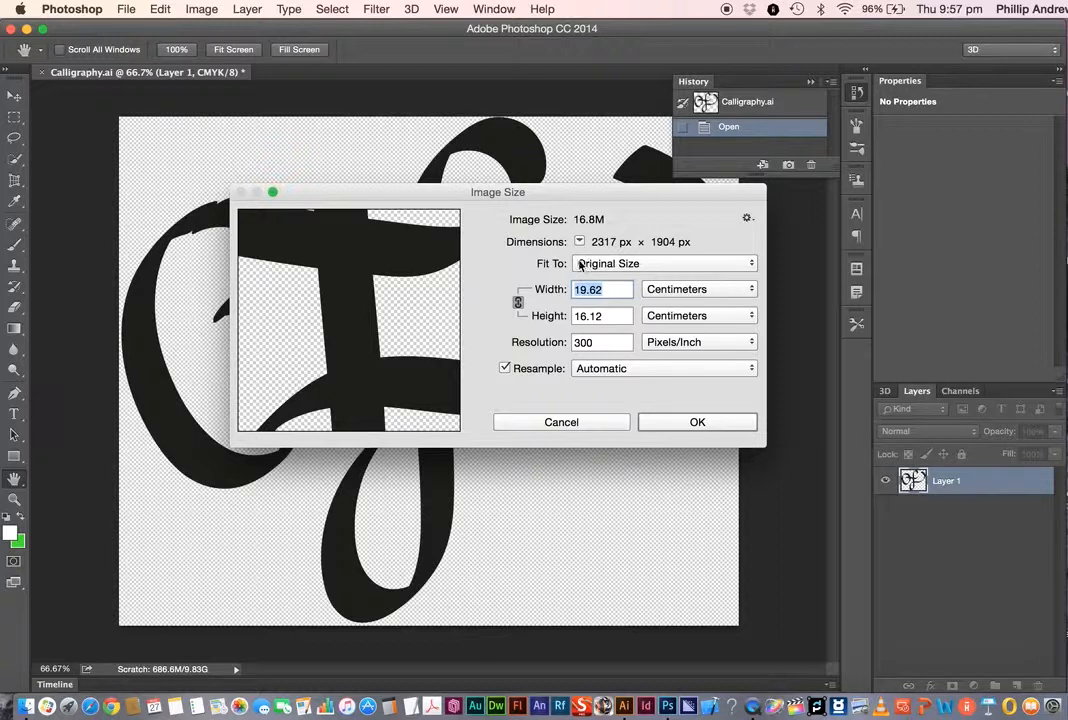
type("25")
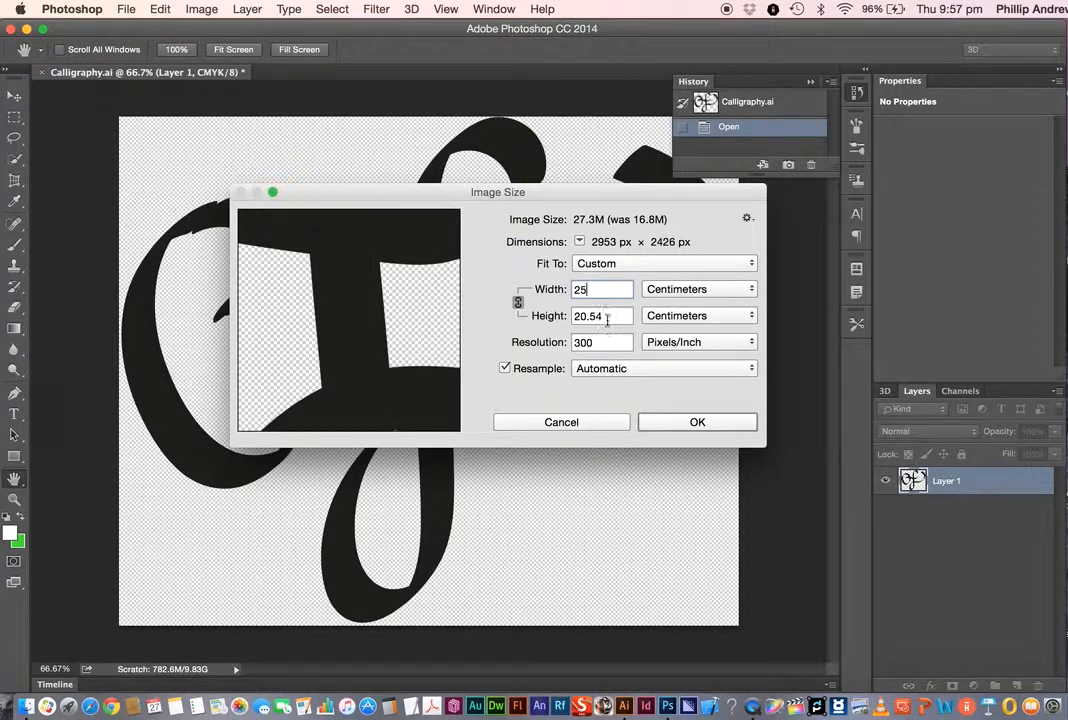
left_click_drag(613, 315, 556, 313)
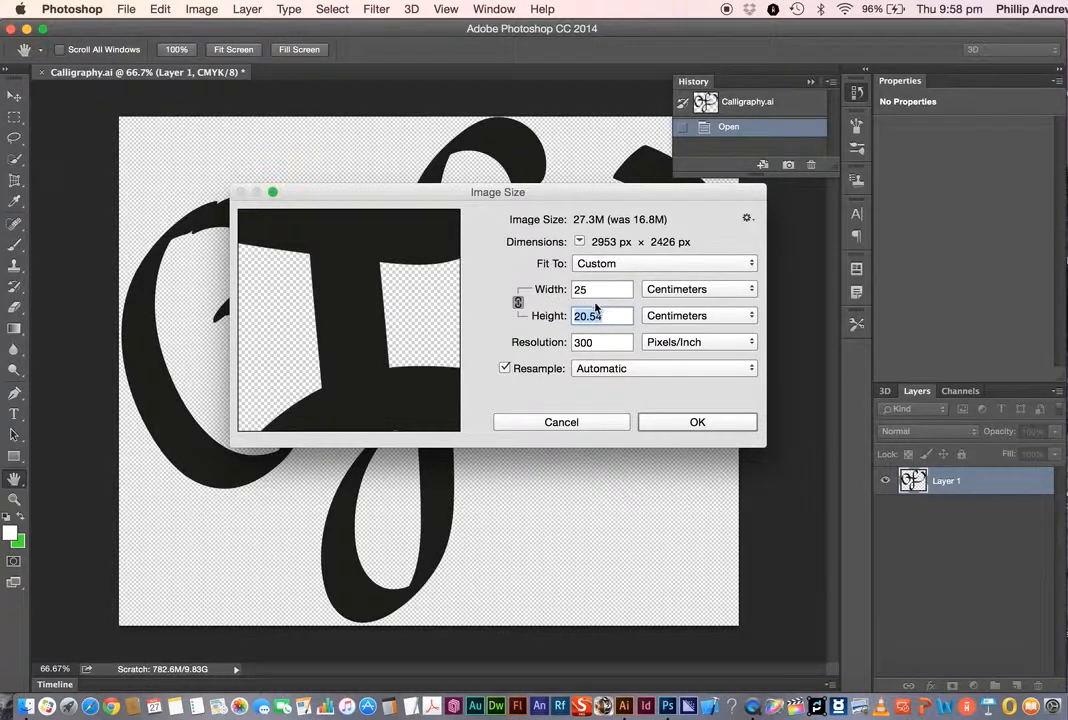
left_click(580, 422)
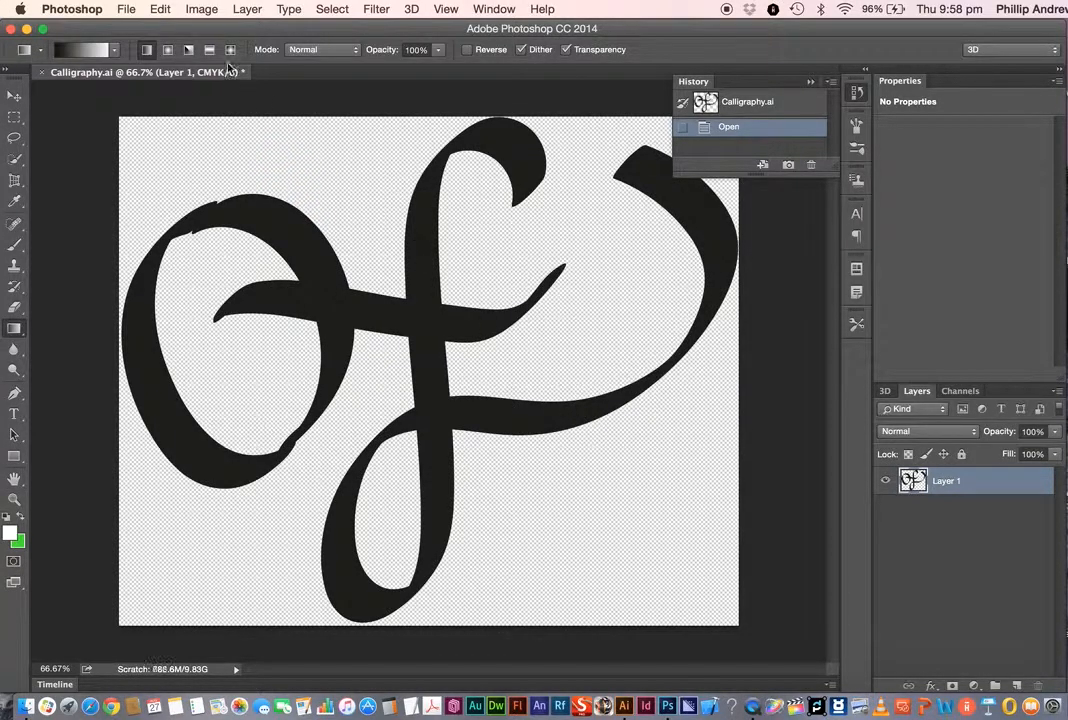
Set the canvas size of the imported lettering to 25 cm wide and 22 cm high, anchored at the centre.
left_click(201, 10)
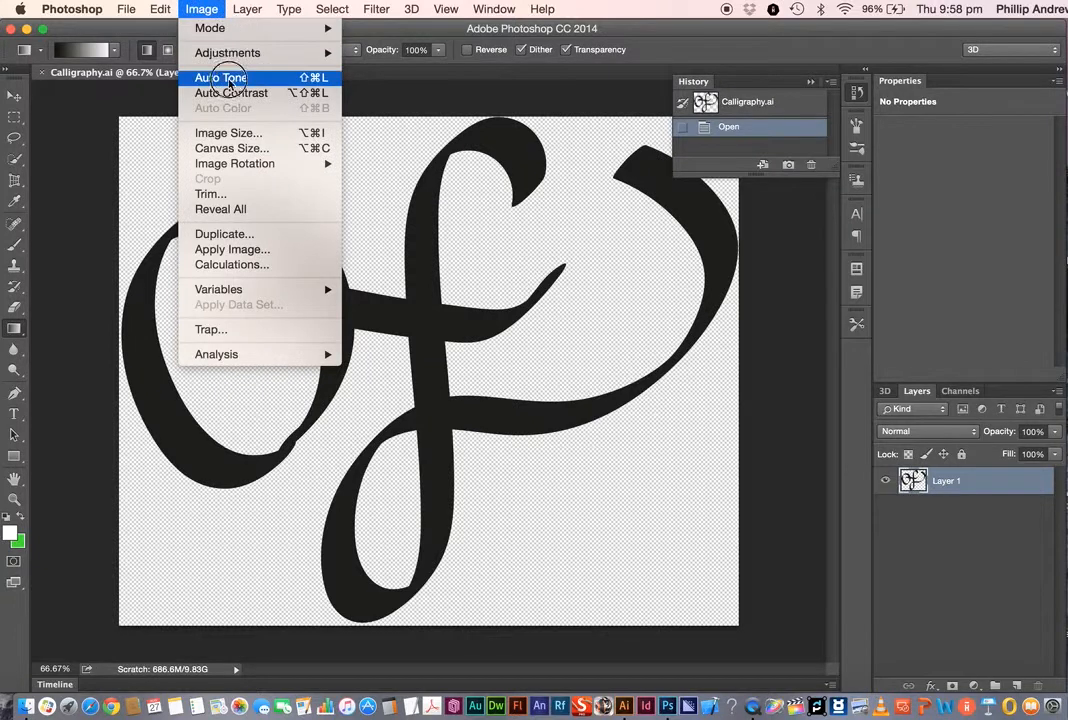
left_click(246, 148)
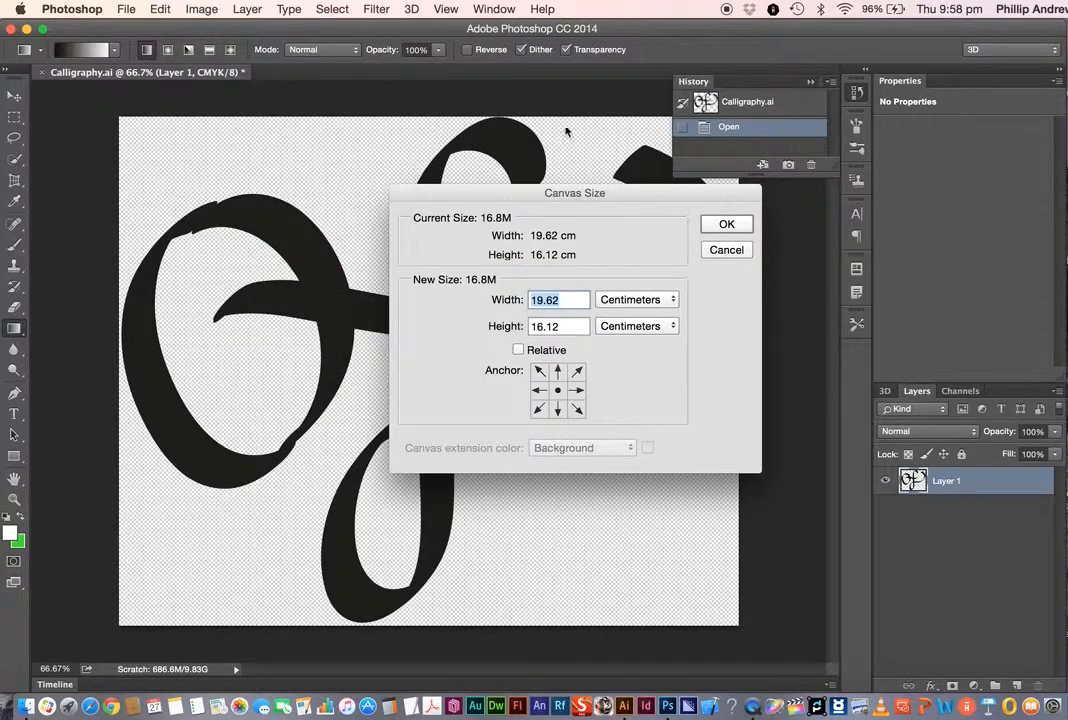
left_click(551, 300)
double_click(551, 300)
type("25")
key("Tab")
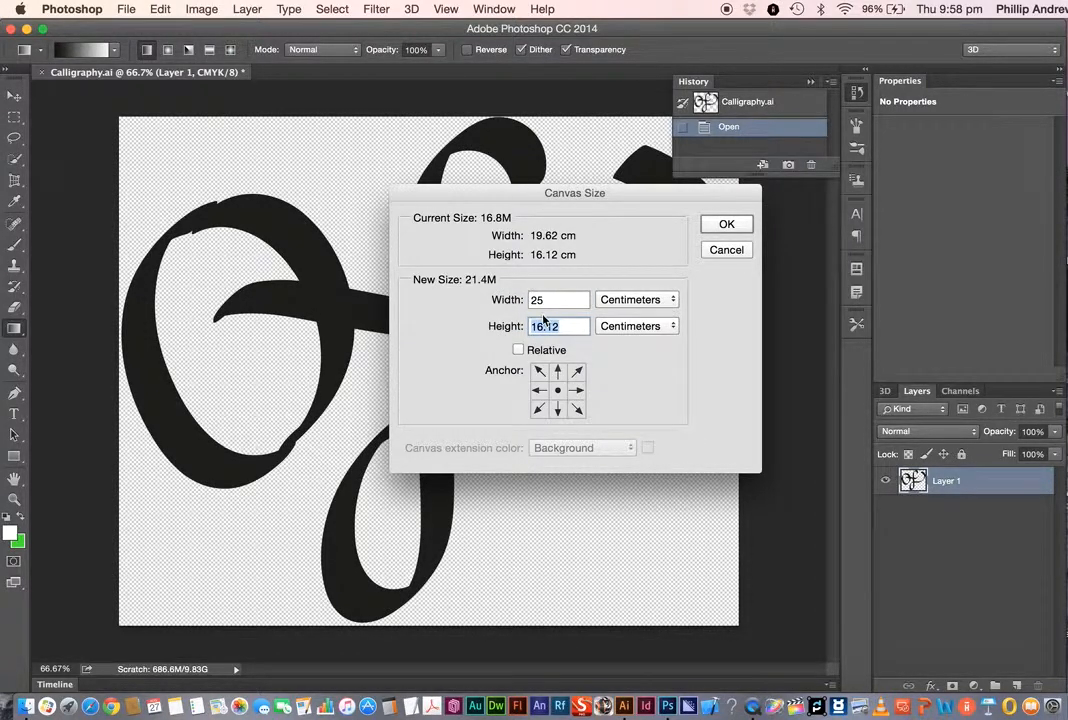
type("22")
left_click(728, 225)
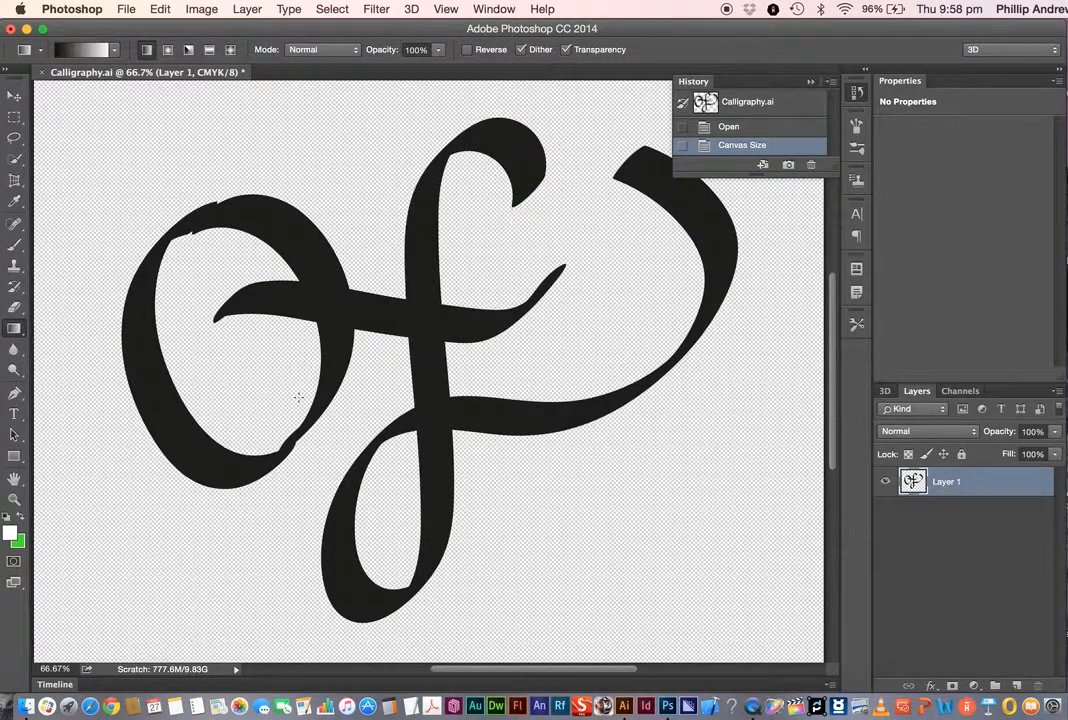
Resample the lettering image to a resolution of 200 pixels/inch, keeping the 25 by 22 cm dimensions.
left_click(201, 9)
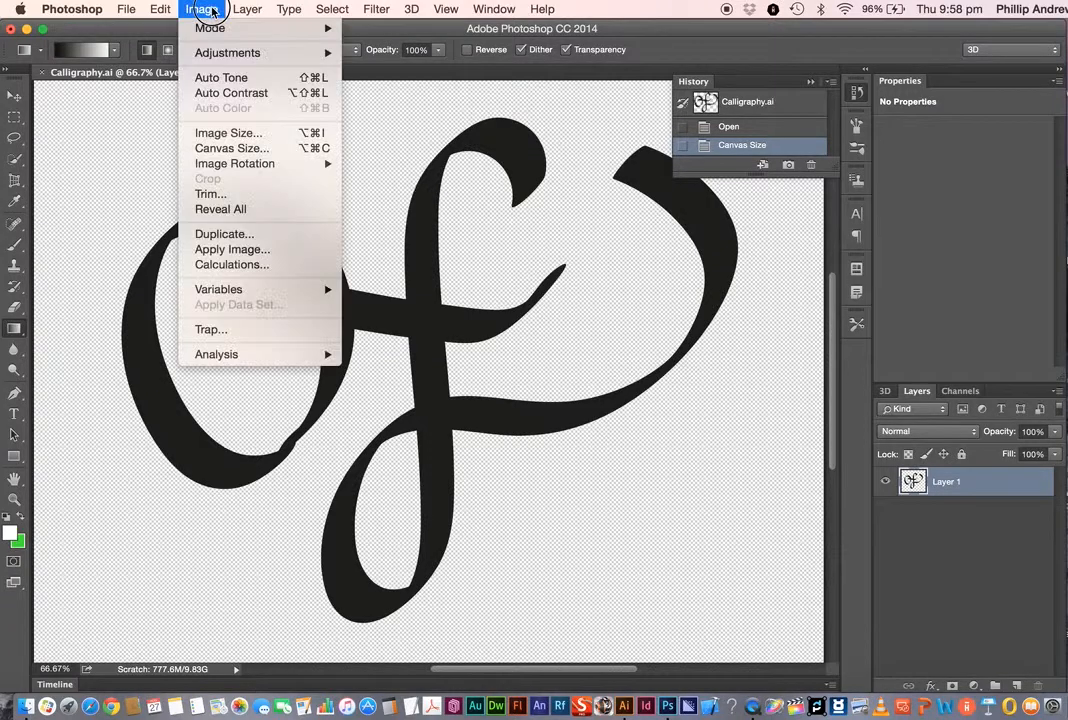
left_click(233, 136)
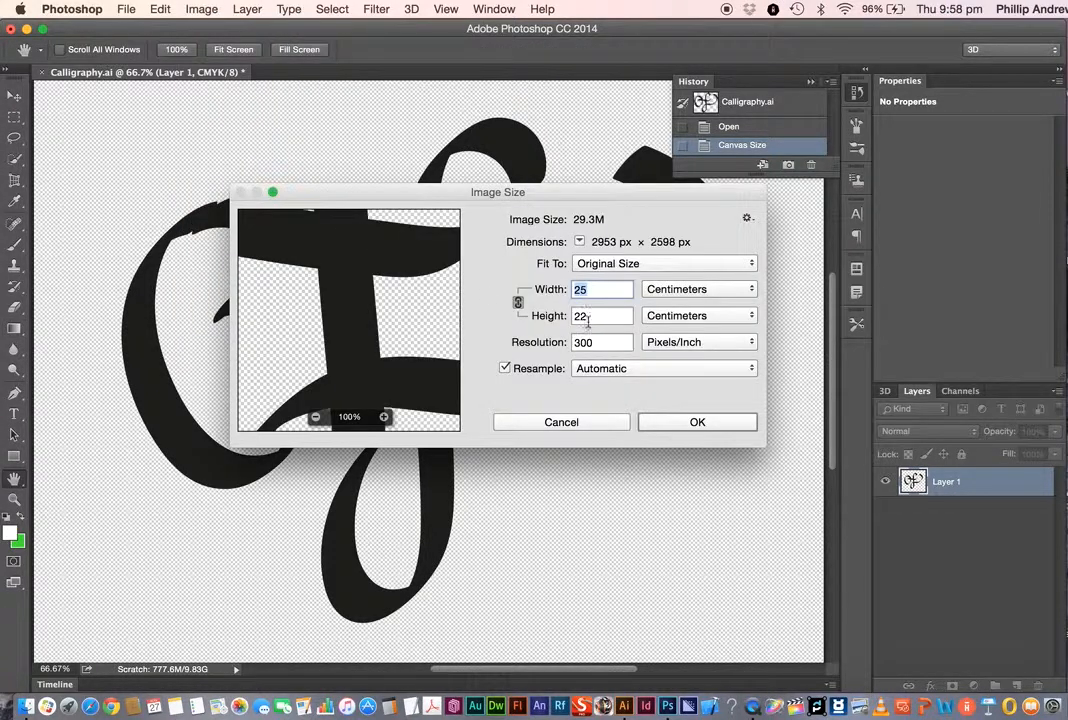
left_click(553, 342)
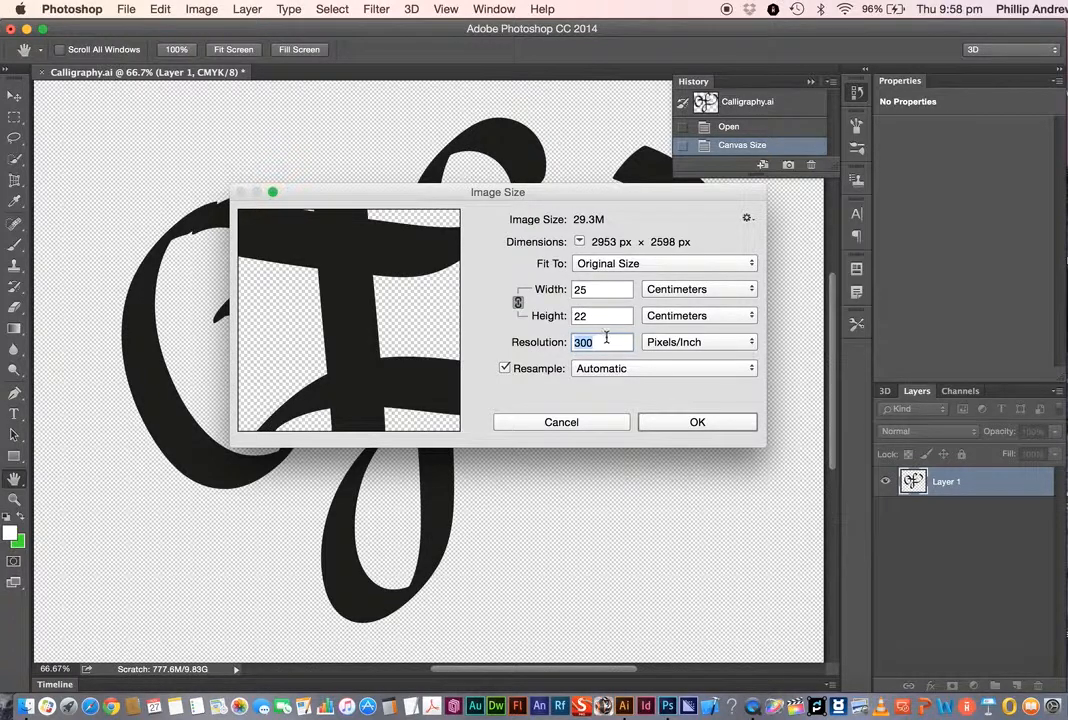
type("200")
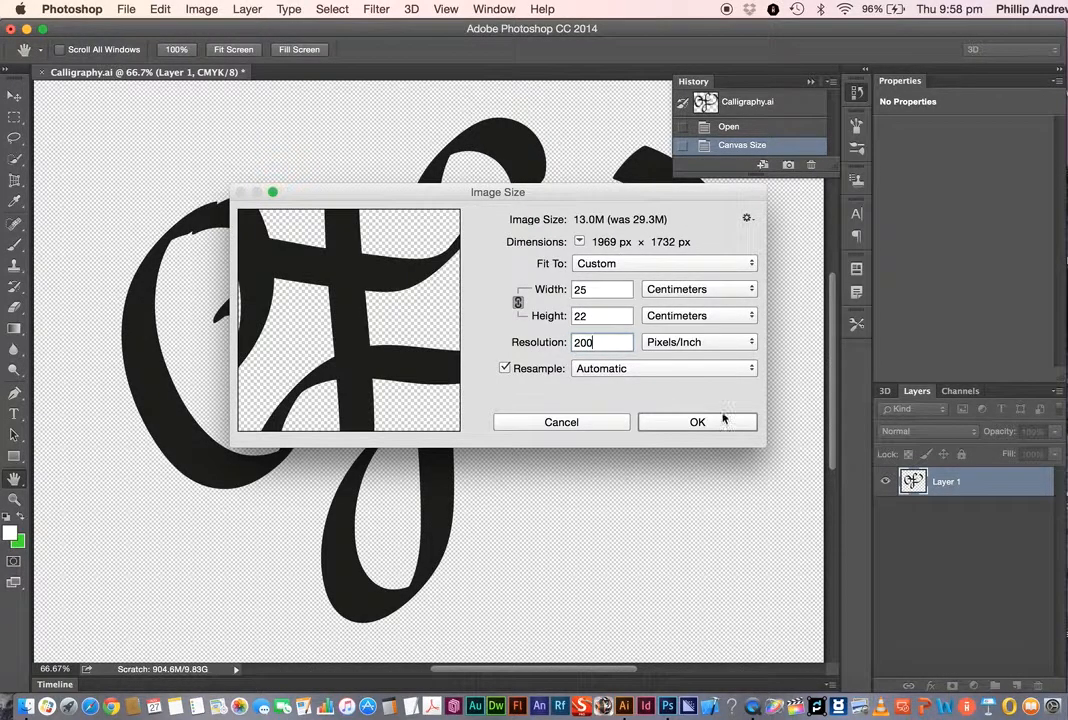
left_click(715, 421)
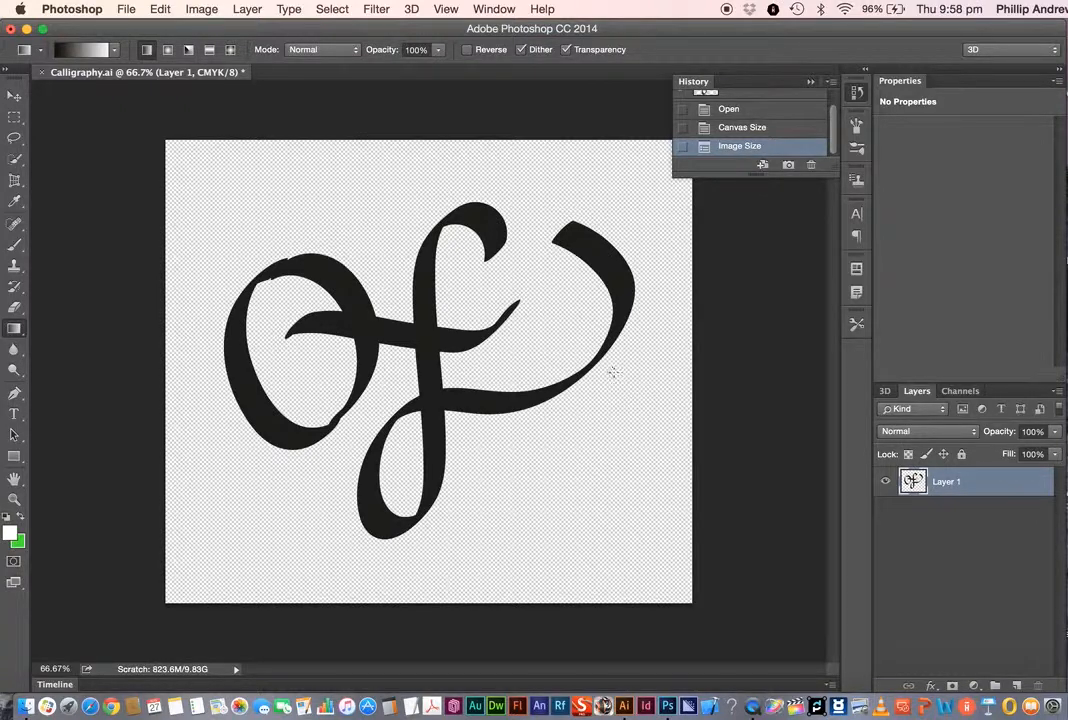
Duplicate Layer 1 with the calligraphy lettering and hide the copy.
key("super+plus")
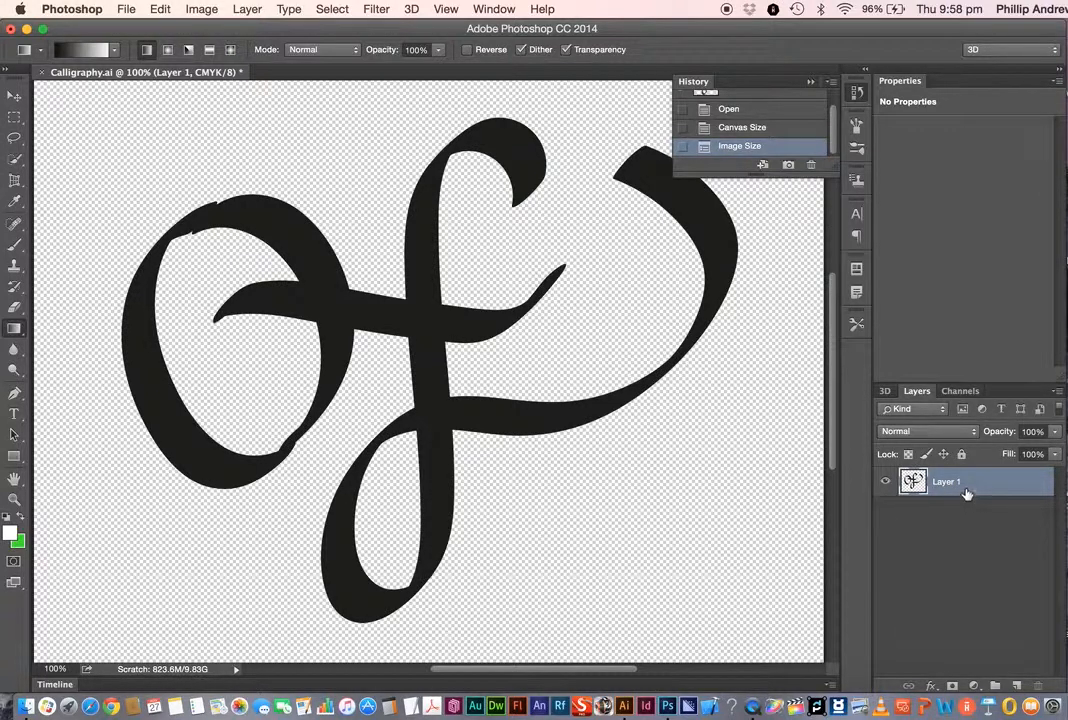
left_click_drag(966, 493, 1016, 685)
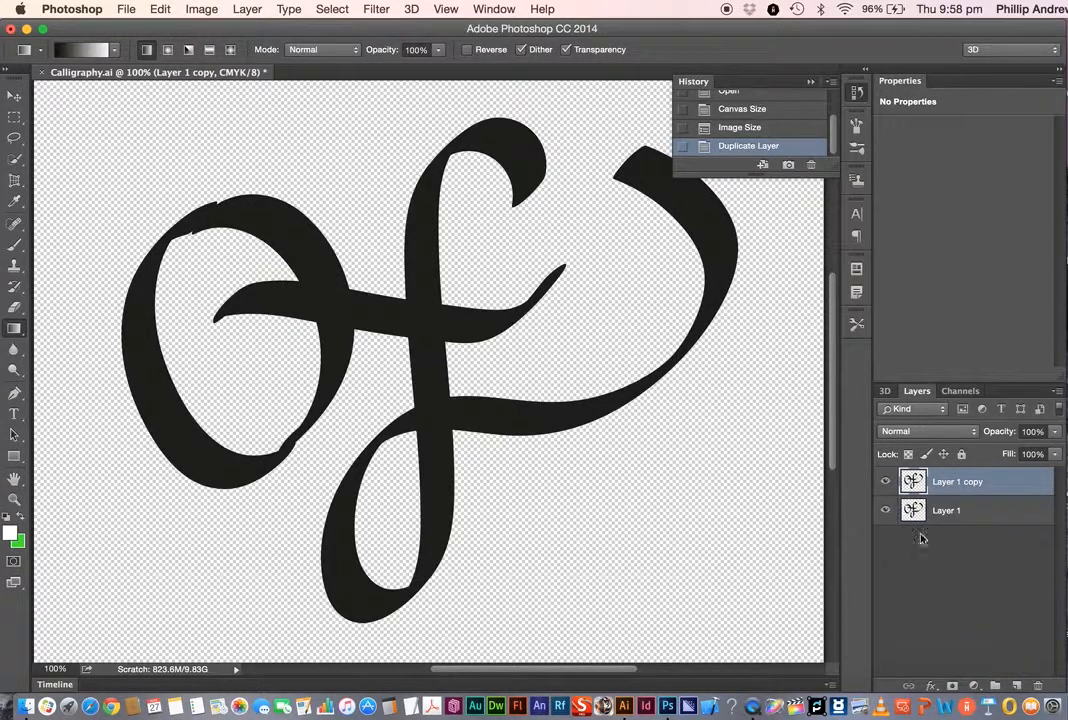
left_click(886, 483)
Lock the transparent pixels of Layer 1 and fill its lettering with a linear black-to-white gradient running diagonally from upper left to lower right.
left_click(975, 514)
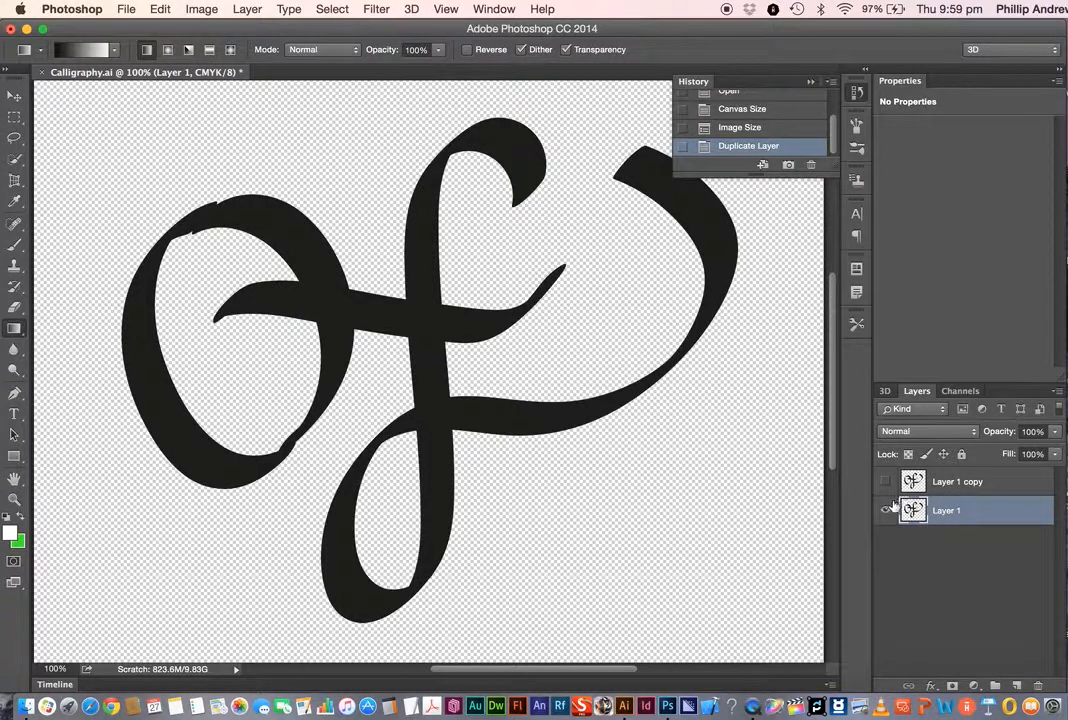
left_click(908, 454)
mouse_move(330, 130)
left_mouse_down()
mouse_move(477, 374)
mouse_move(620, 578)
left_mouse_up()
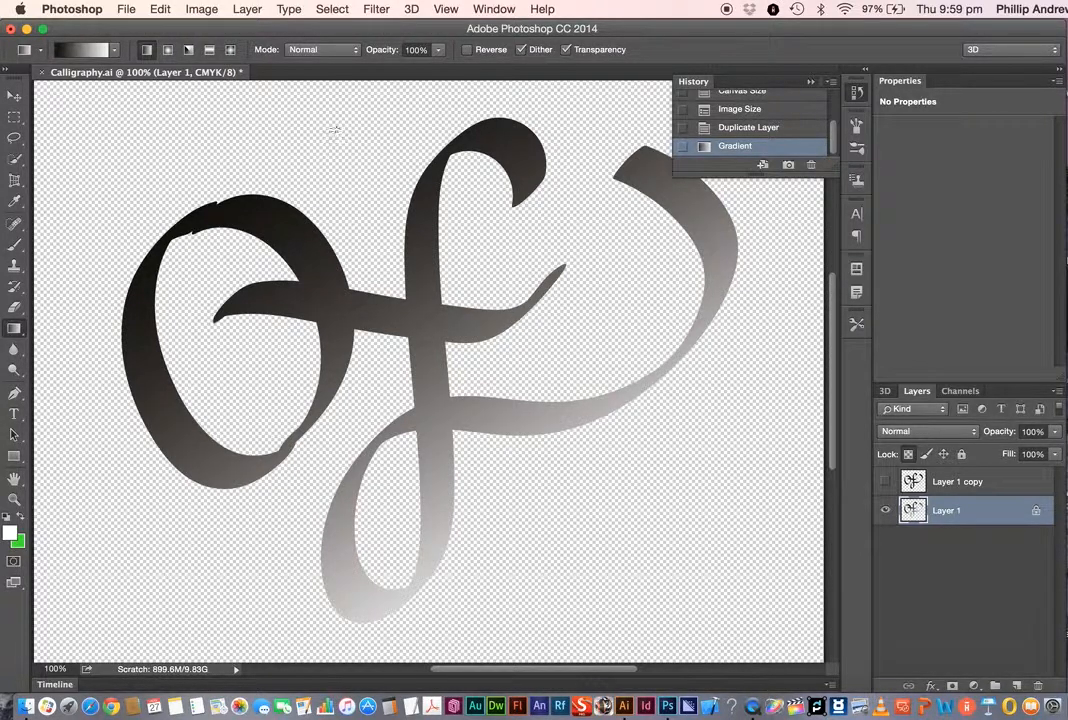
Apply the Add Noise filter to Layer 1 with an amount of 65.97 % and Uniform distribution, and check the layer by toggling its visibility.
left_click(376, 10)
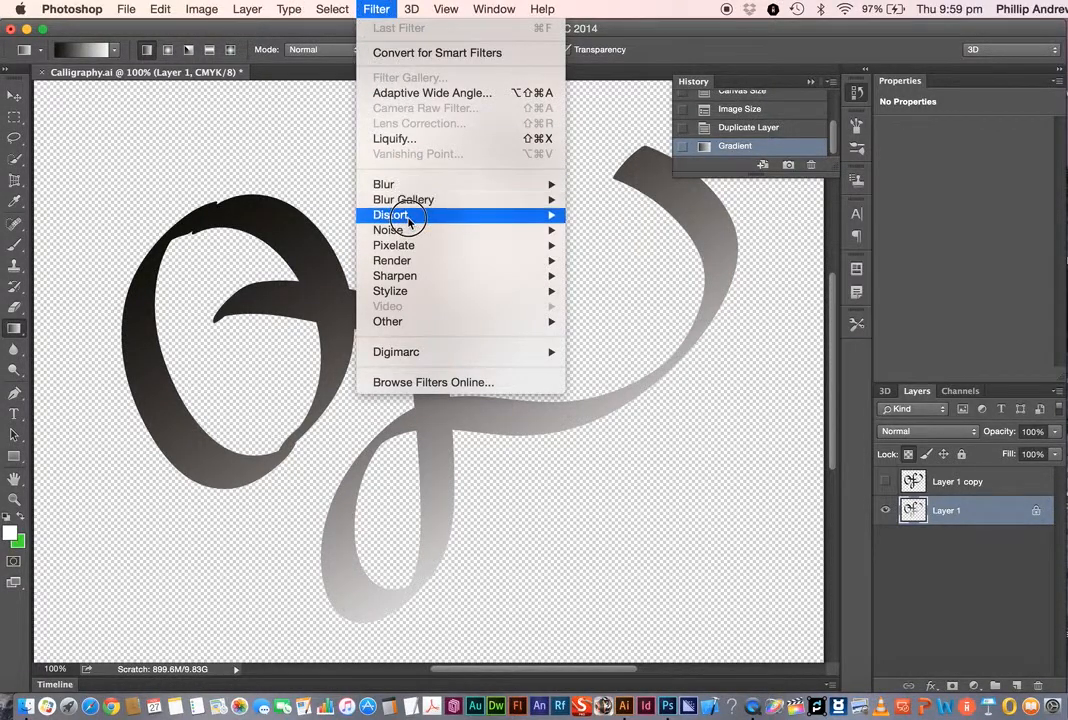
mouse_move(408, 219)
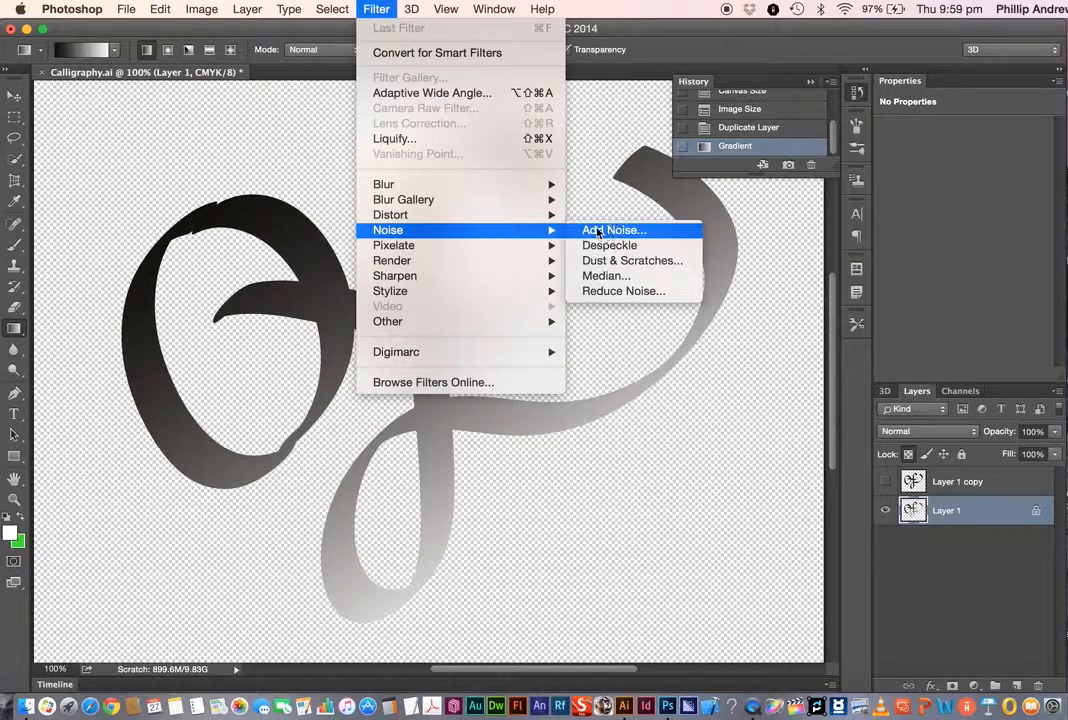
left_click(589, 231)
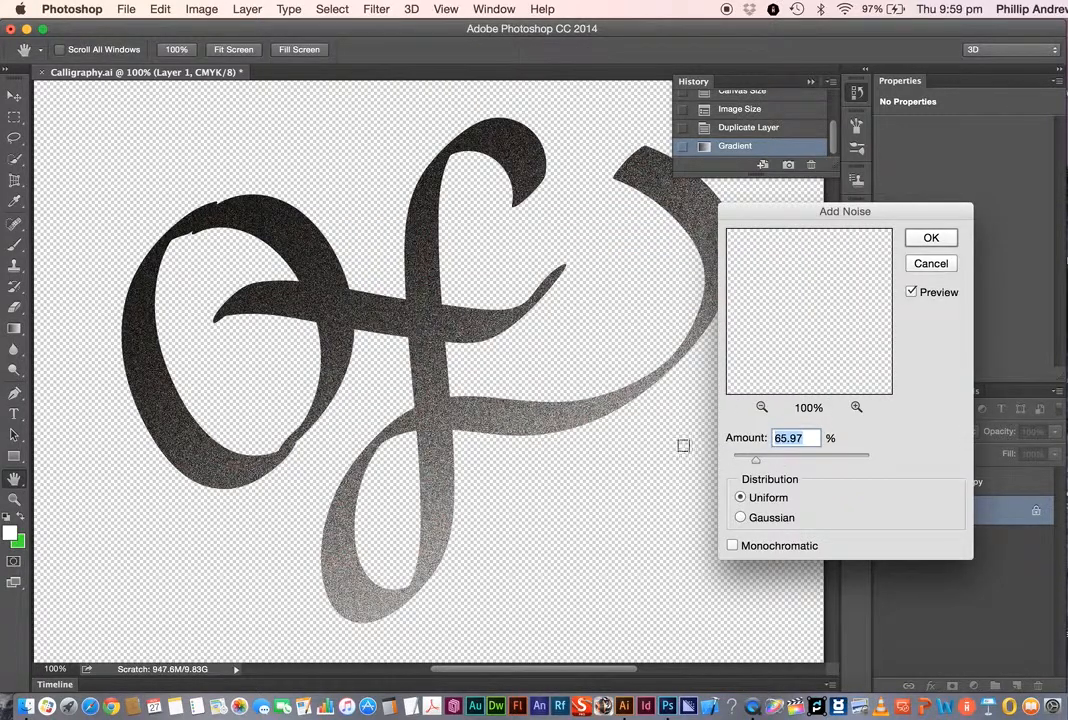
left_click(930, 237)
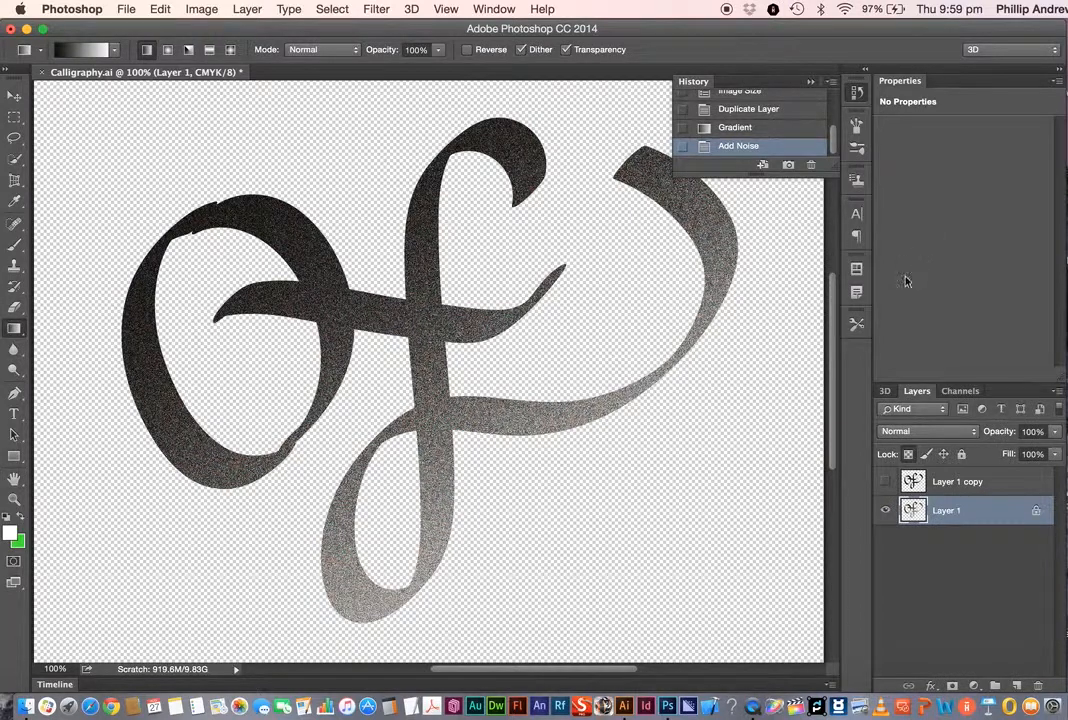
left_click(884, 513)
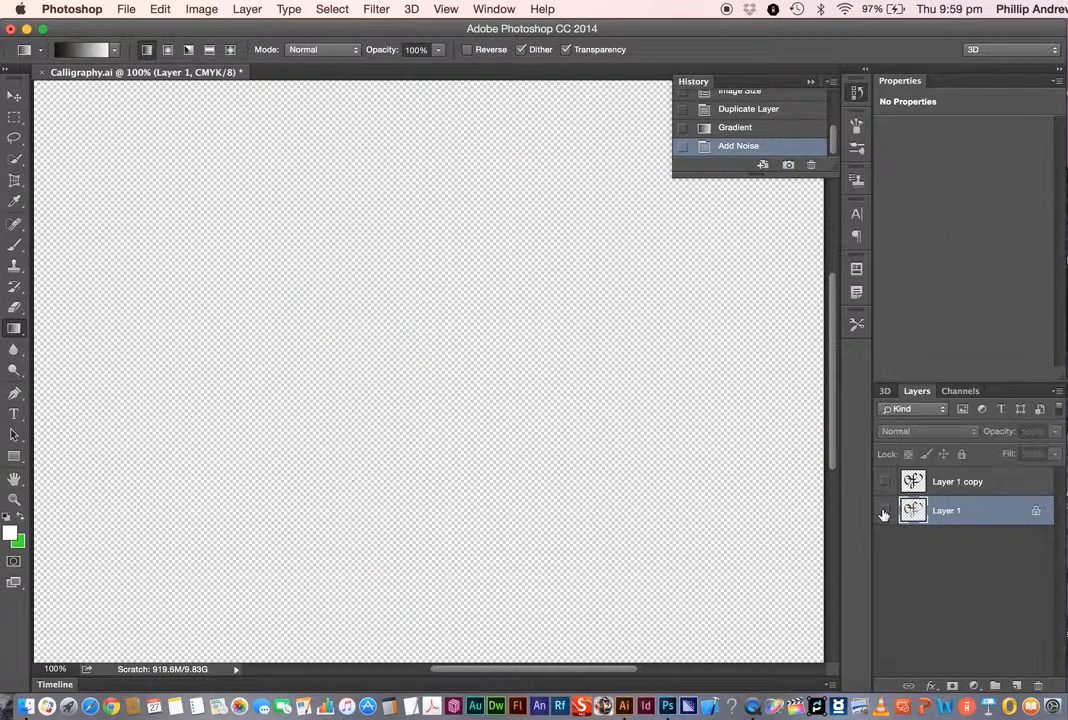
left_click(884, 513)
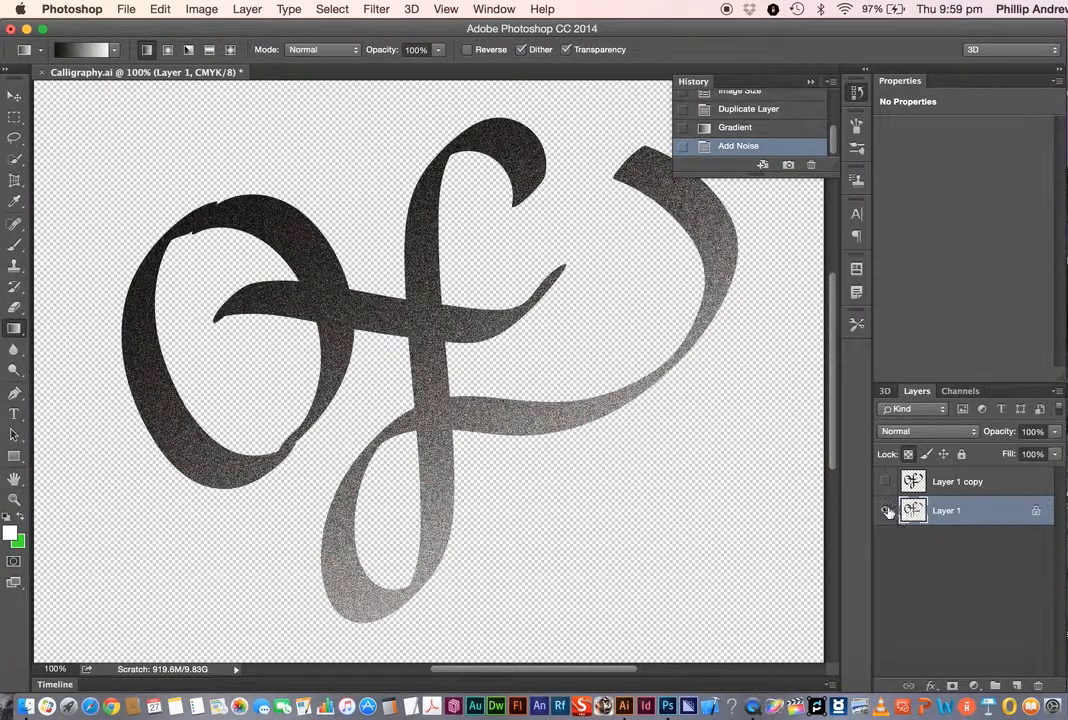
Unlock the transparent pixels of Layer 1 and apply a Radial Blur with amount 10, Spin method and Good quality.
left_click(908, 455)
left_click(378, 10)
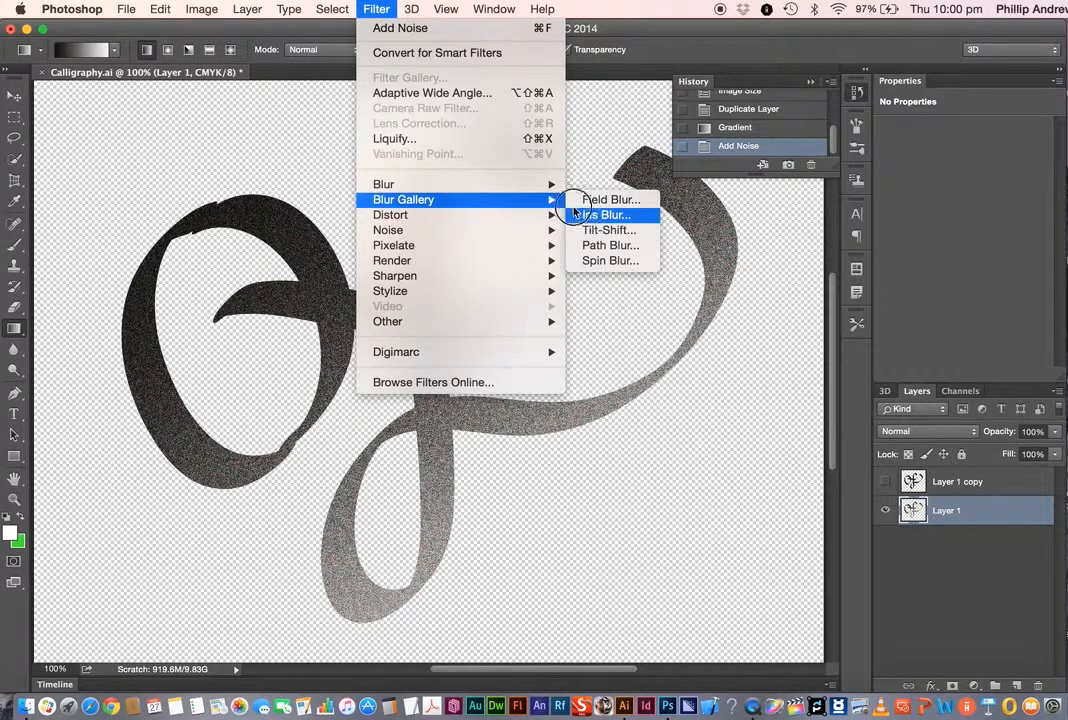
mouse_move(553, 190)
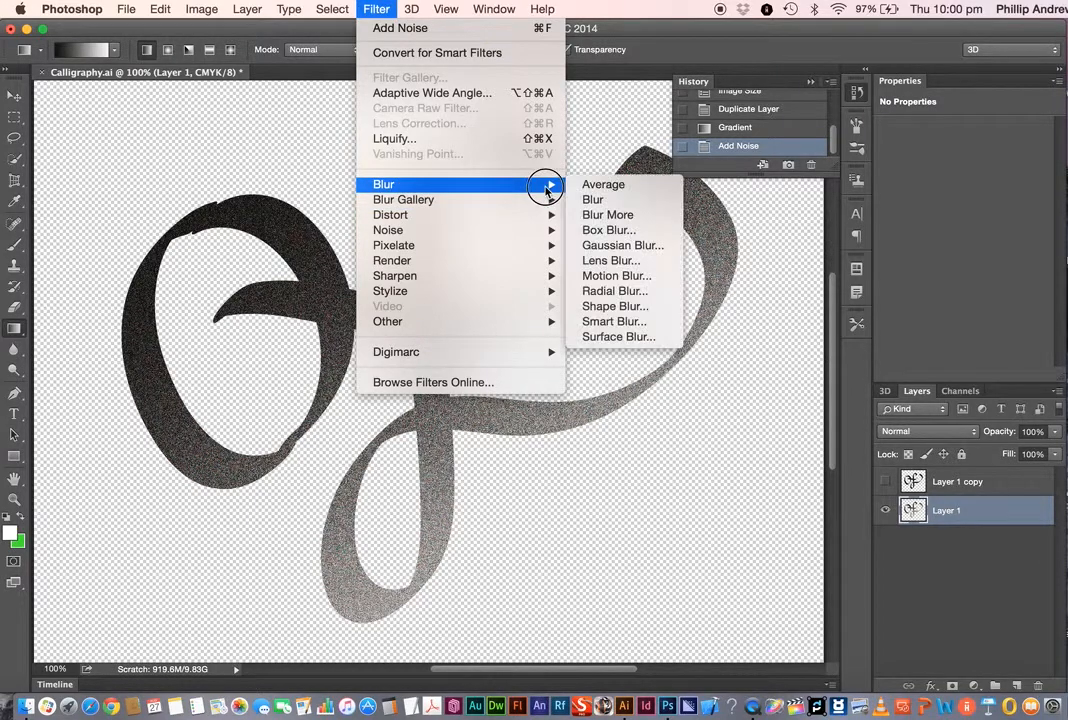
left_click(614, 291)
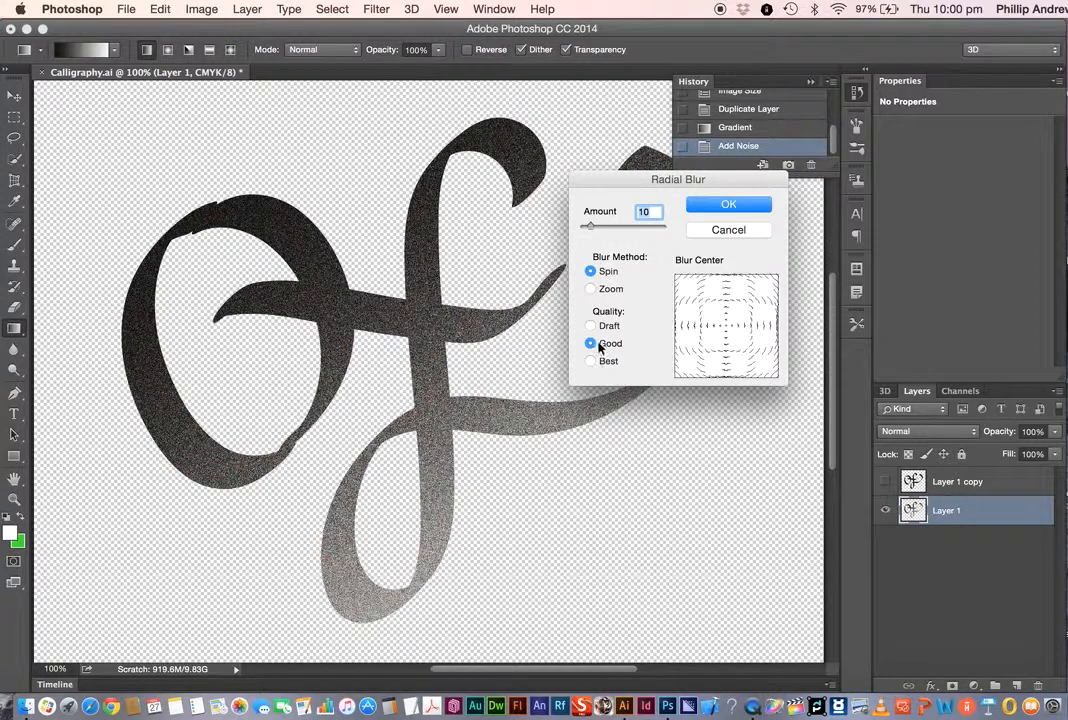
left_click(716, 204)
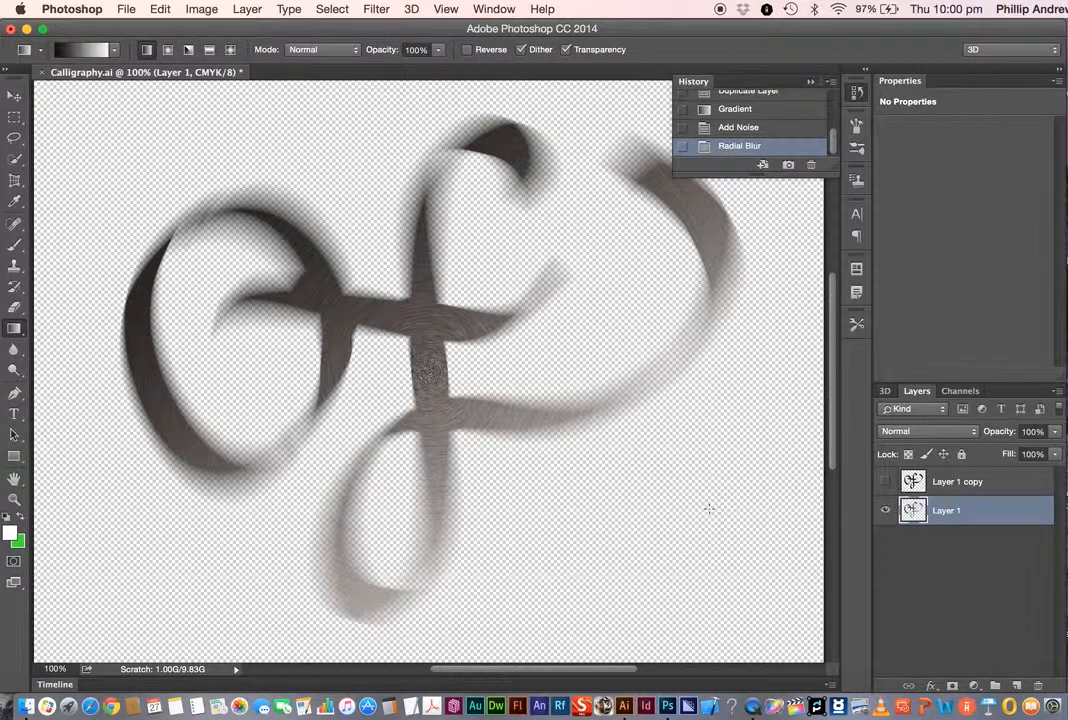
Show the hidden Layer 1 copy again and rename it "top".
left_click(884, 481)
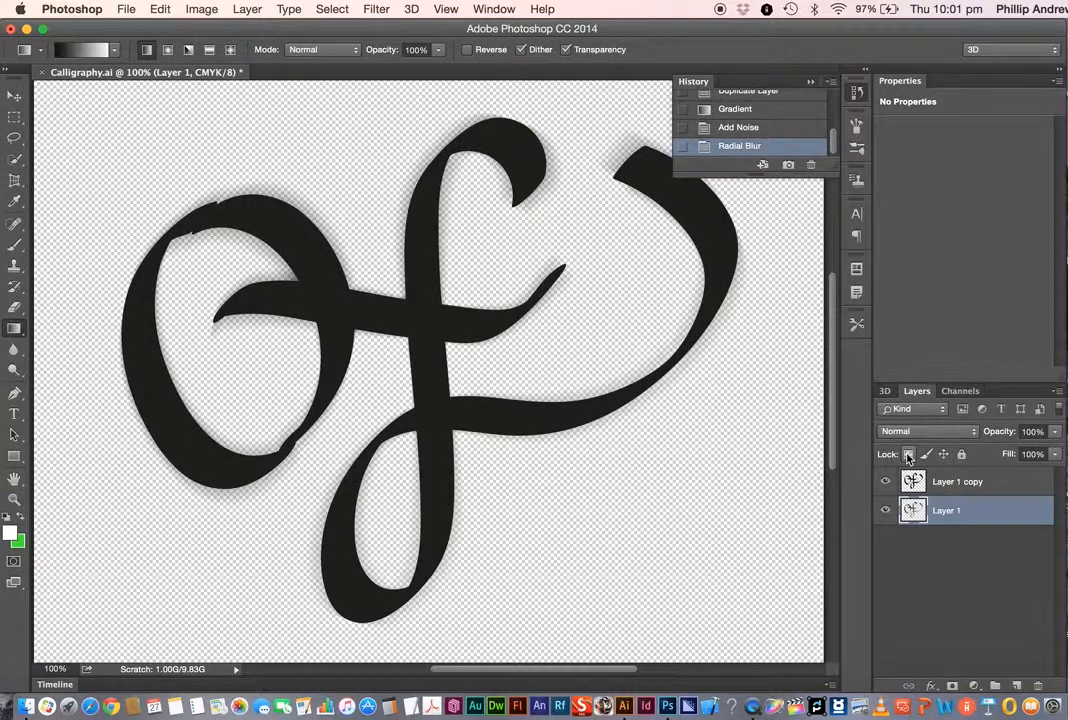
left_click(962, 484)
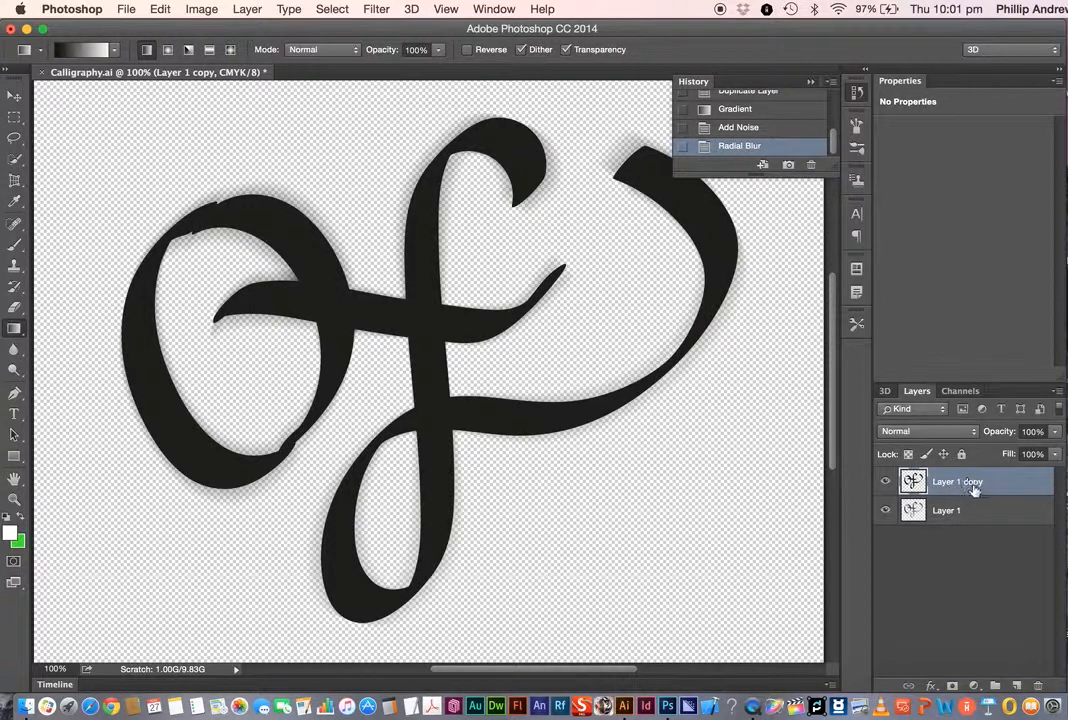
double_click(974, 487)
type("top")
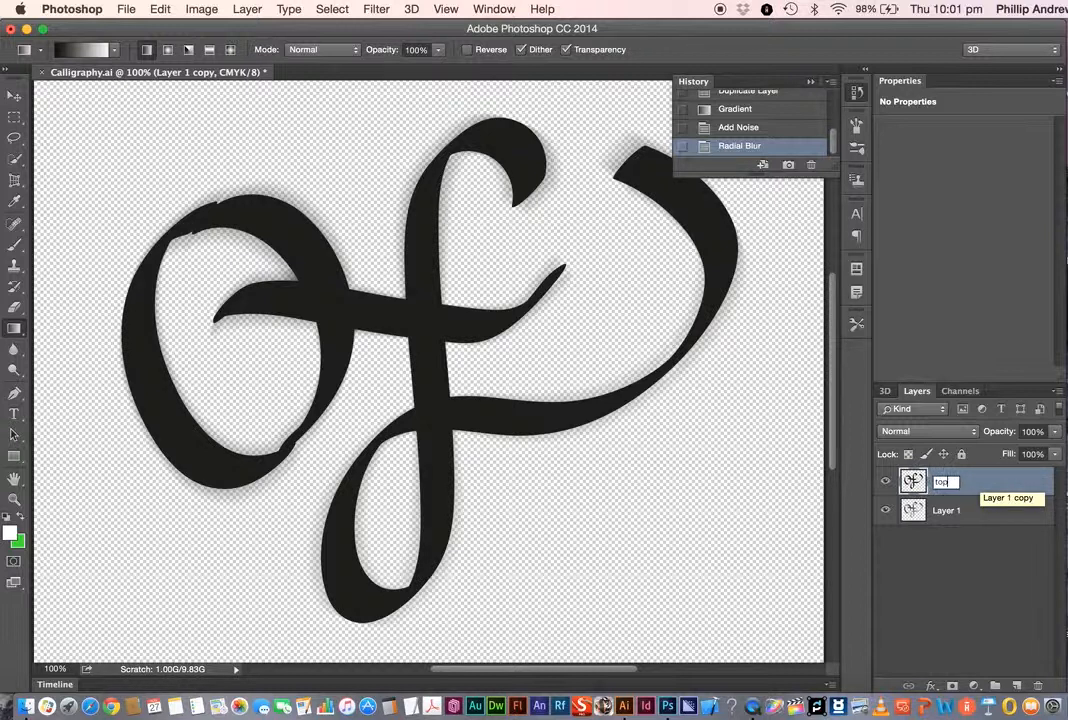
key("Return")
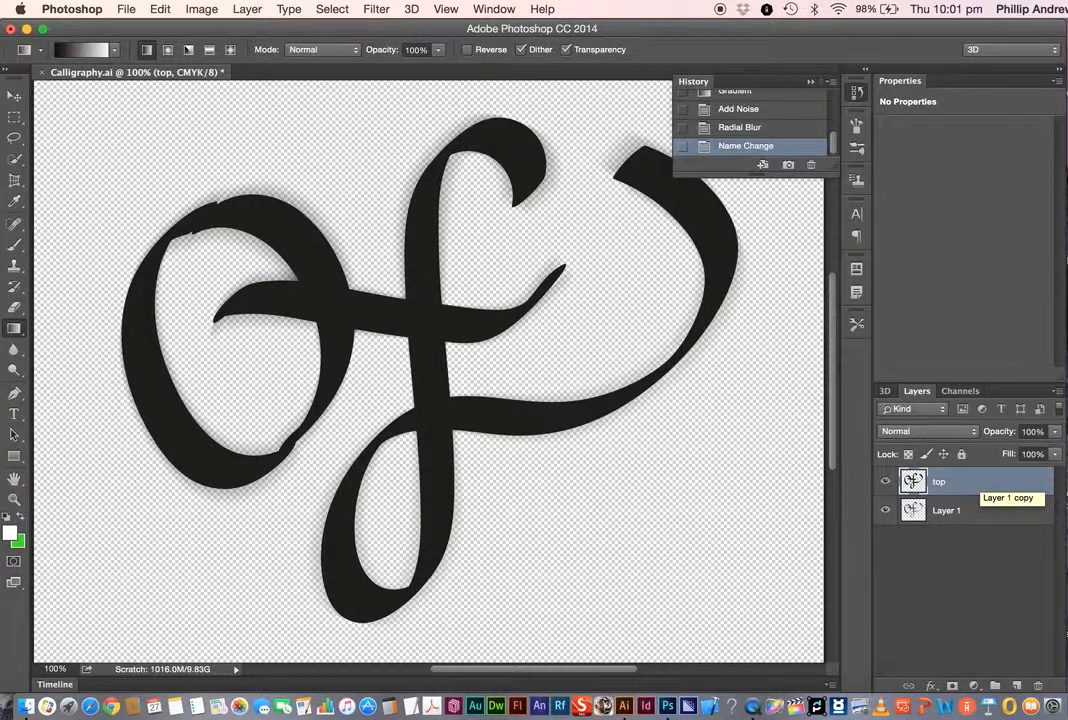
Lock the transparent pixels of the top layer and fill its lettering with a linear gradient from black at the bottom to white at the top.
left_click(909, 456)
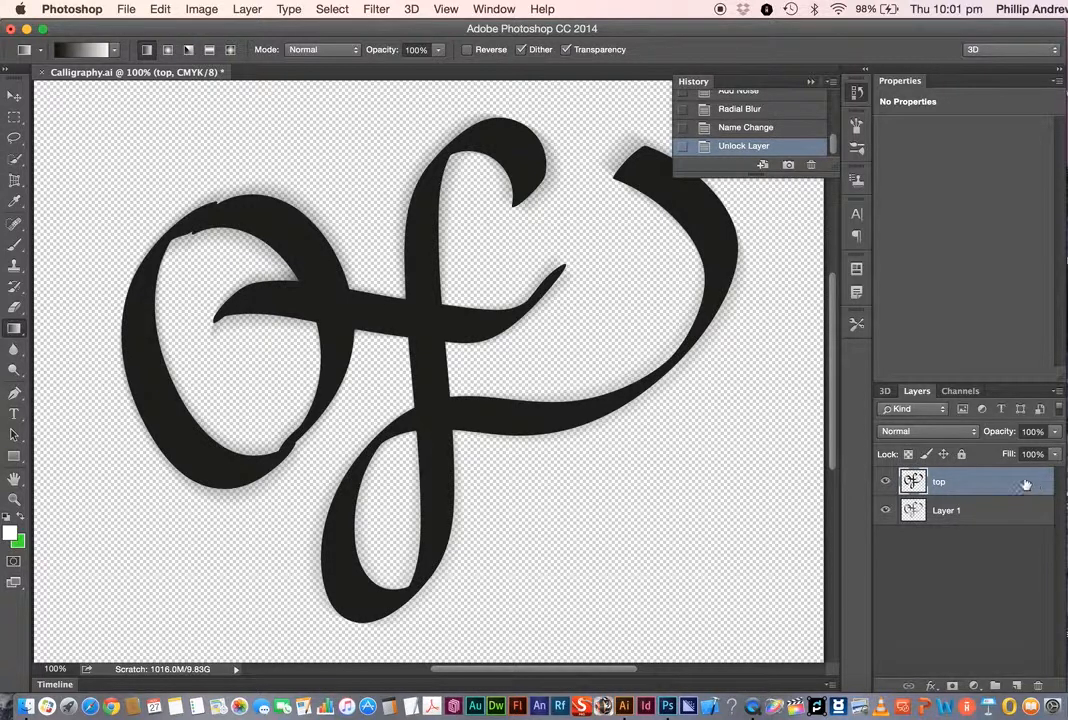
left_click(943, 454)
left_click_drag(498, 540, 362, 114)
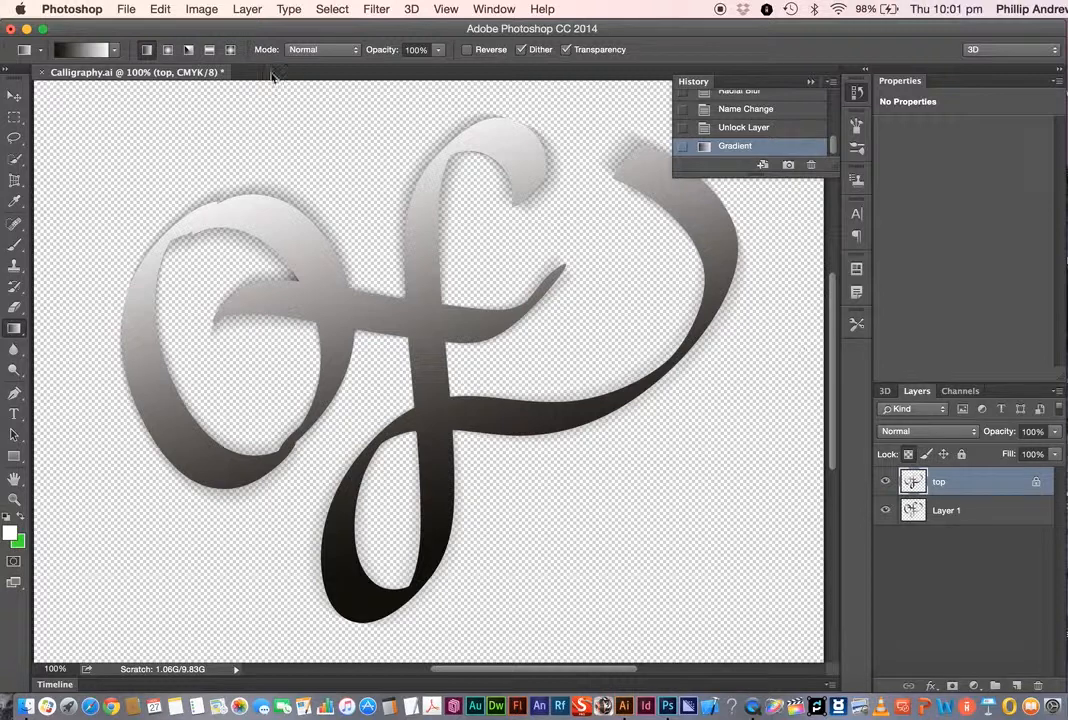
Save the layered document to the Desktop as Calligraphy-test.psd in Photoshop format with Maximize Compatibility on.
left_click(126, 10)
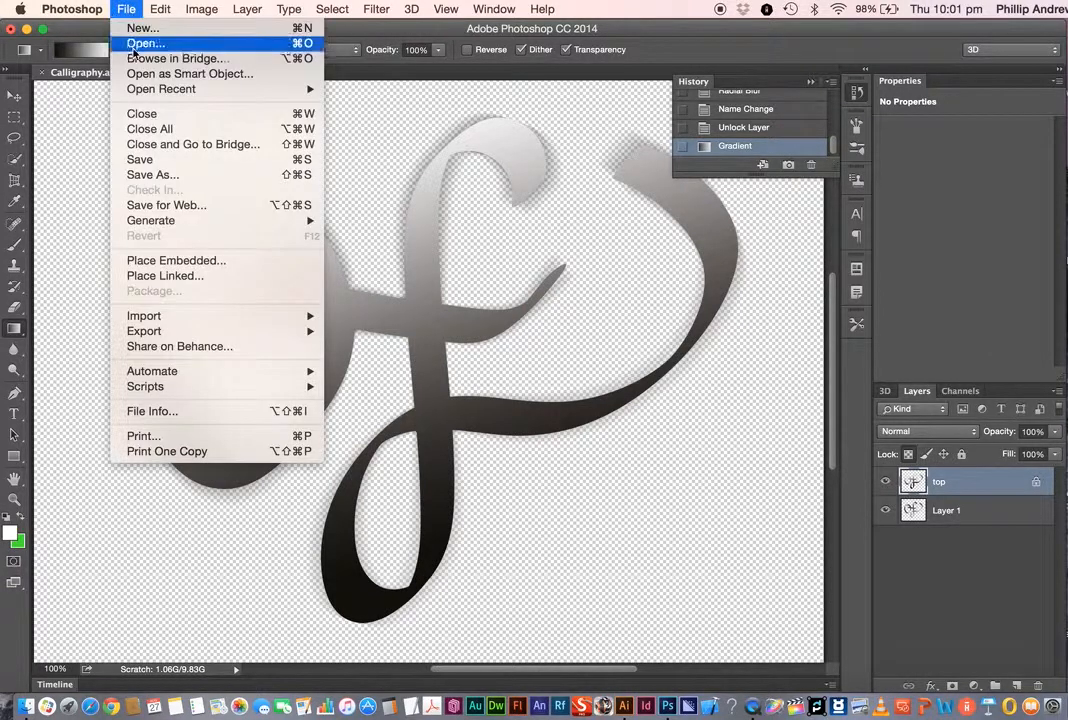
left_click(153, 176)
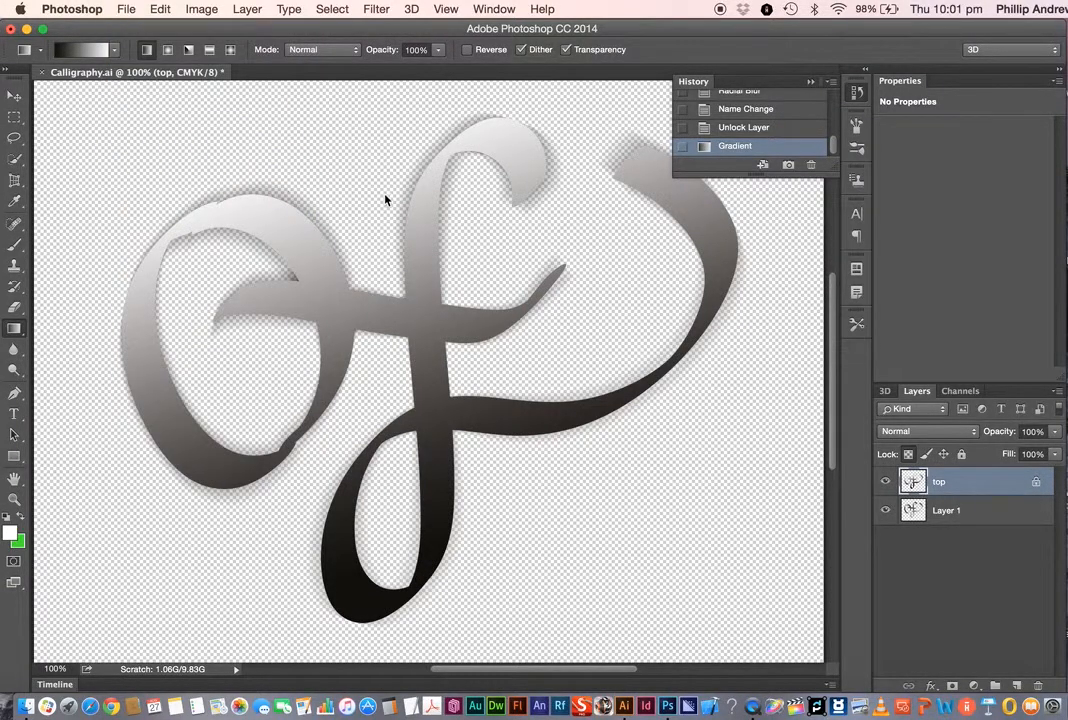
left_click(533, 64)
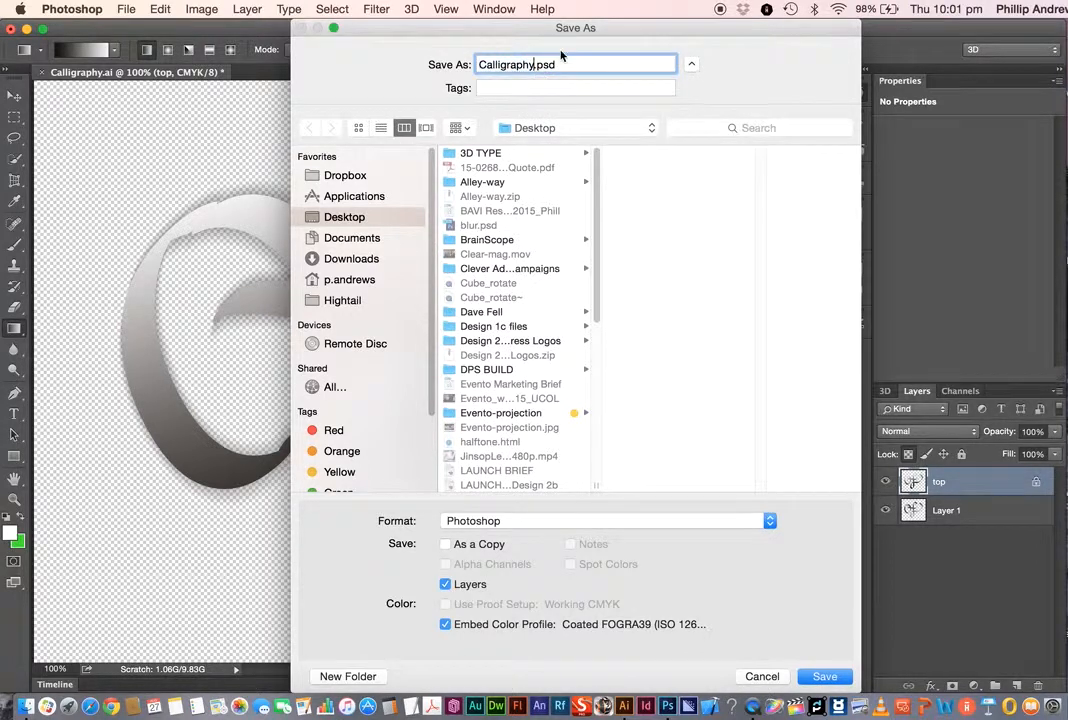
type("-test")
left_click(820, 676)
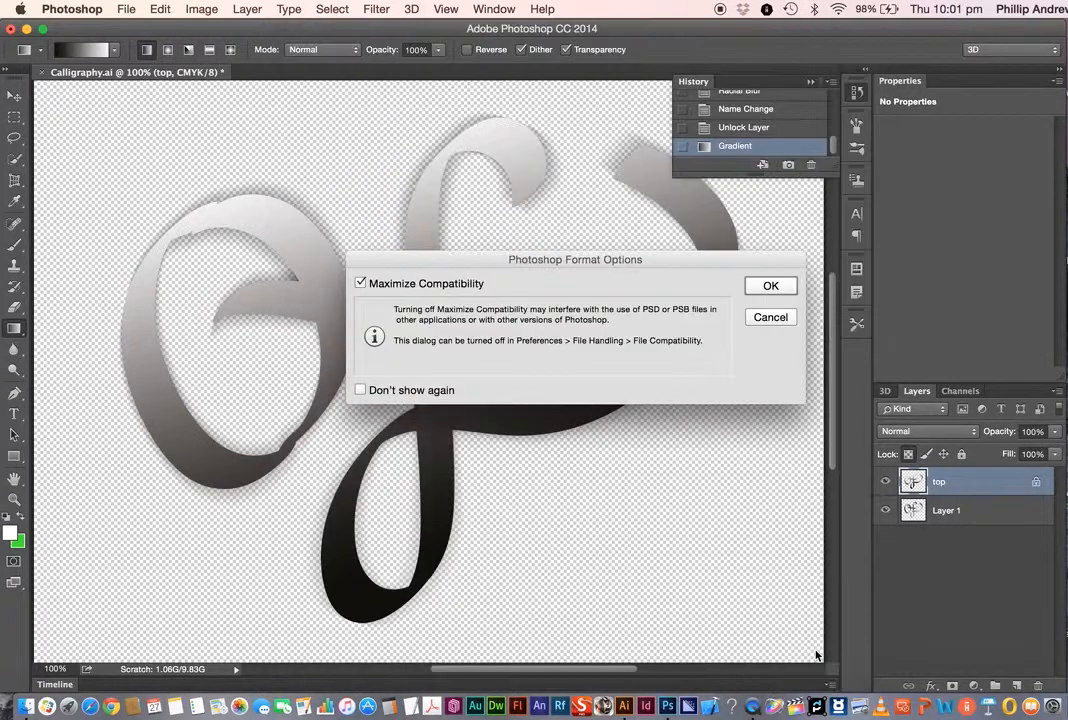
left_click(766, 285)
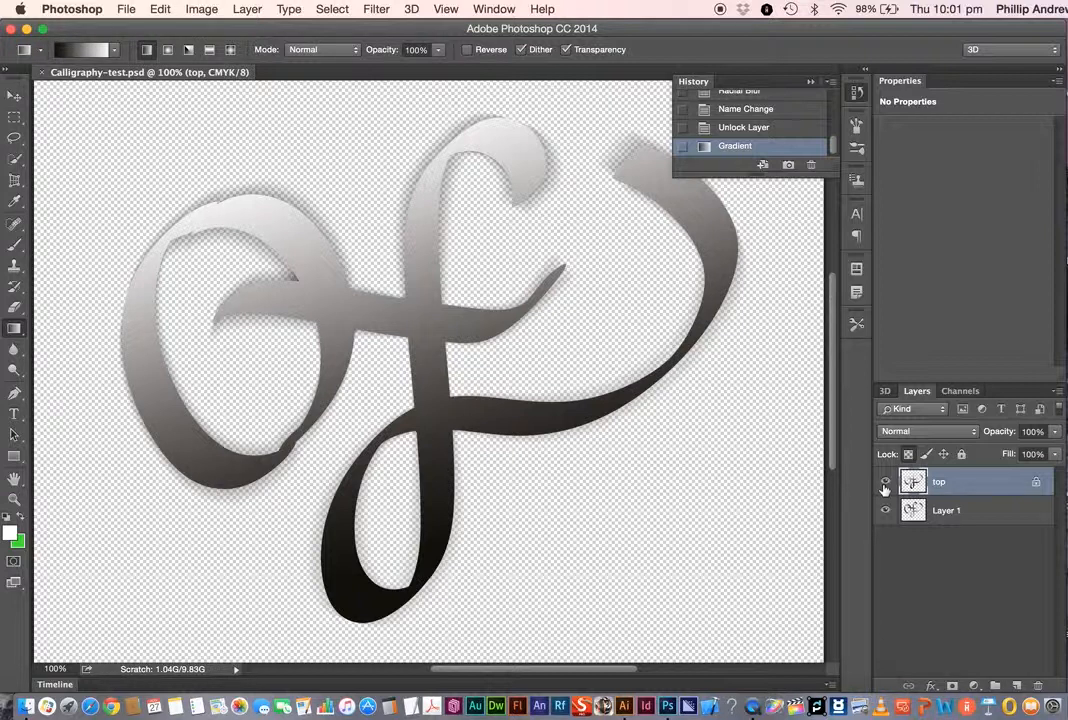
Try the Darken and Color Dodge blend modes on the top layer, and return it to Normal.
left_click(921, 433)
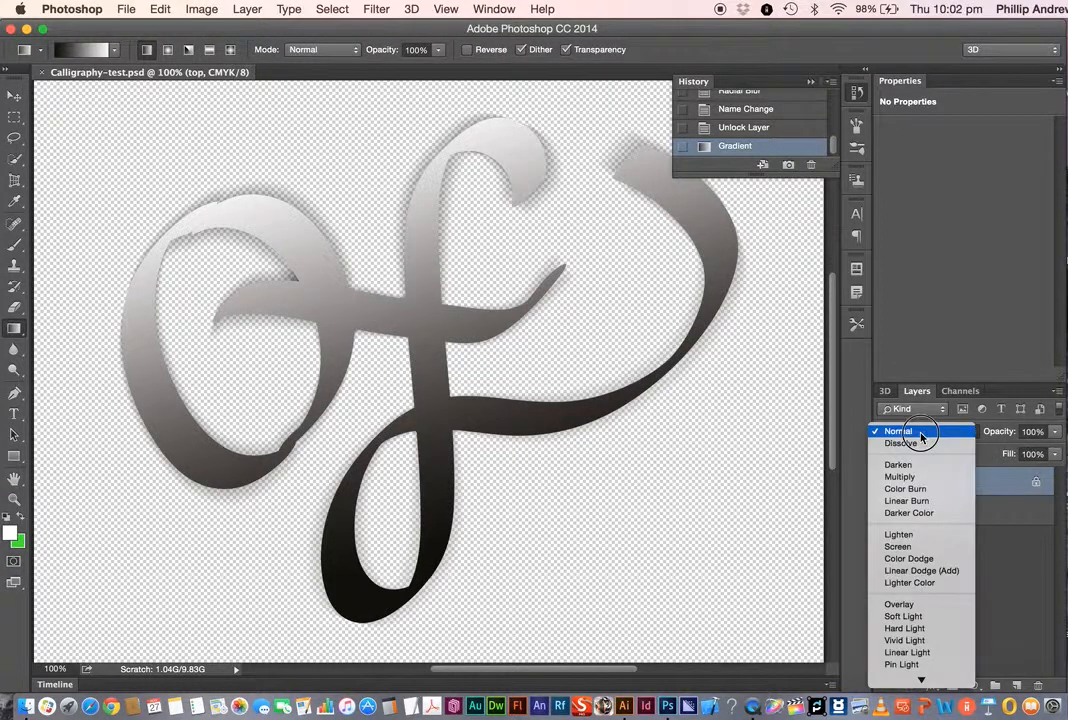
left_click(905, 465)
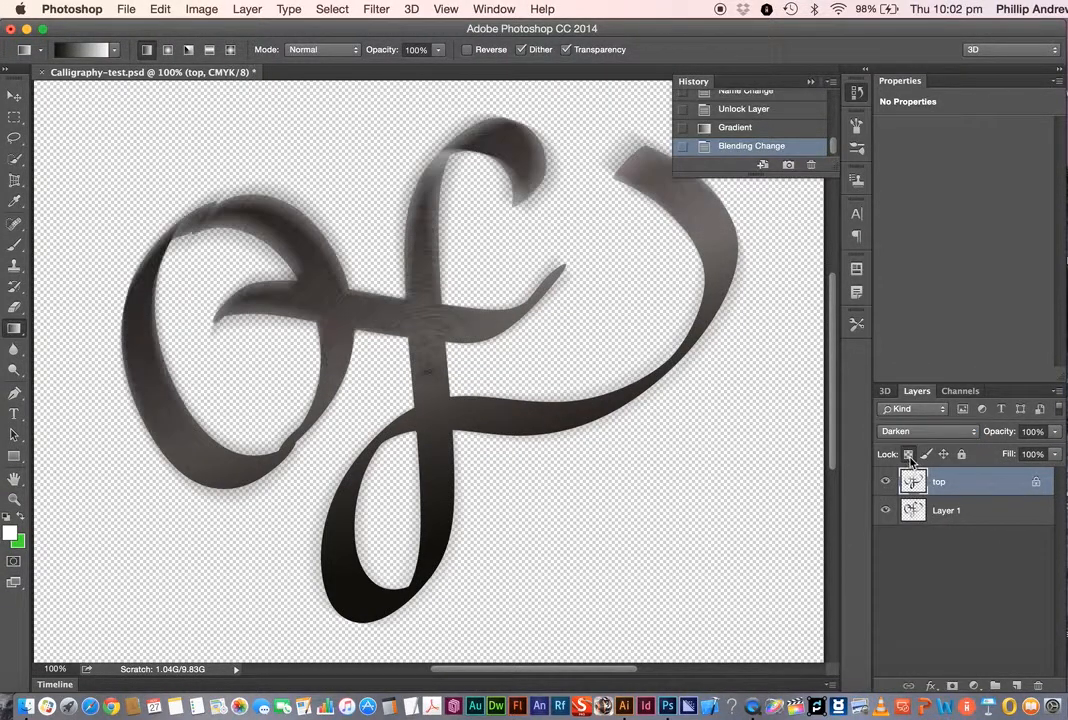
left_click(939, 435)
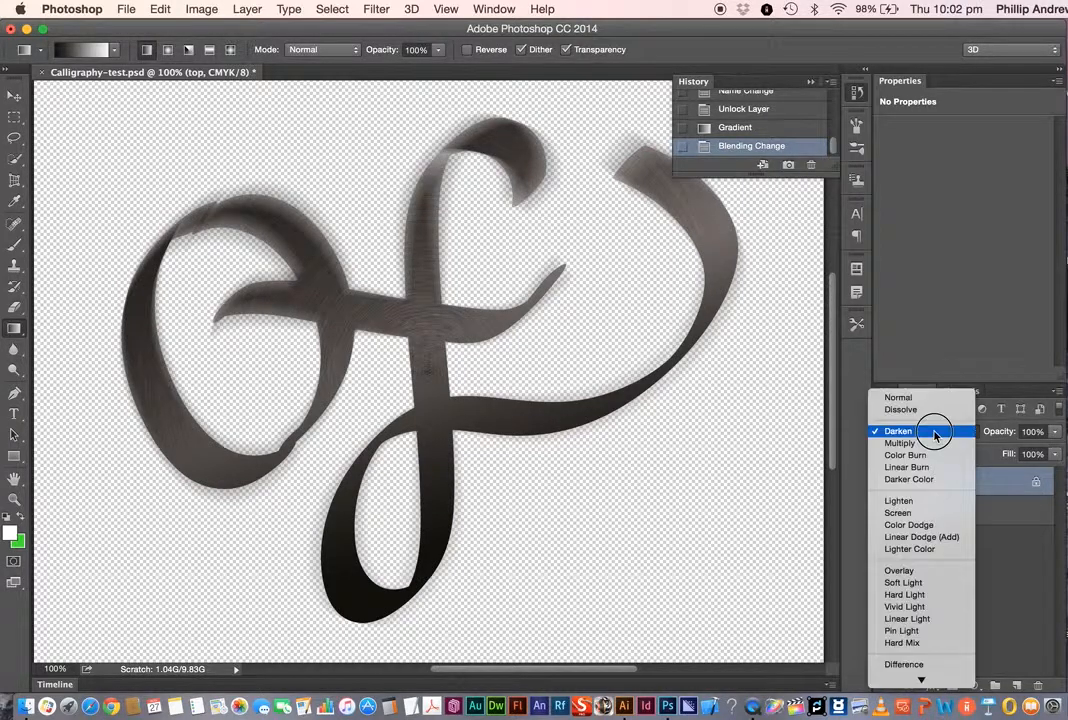
left_click(910, 525)
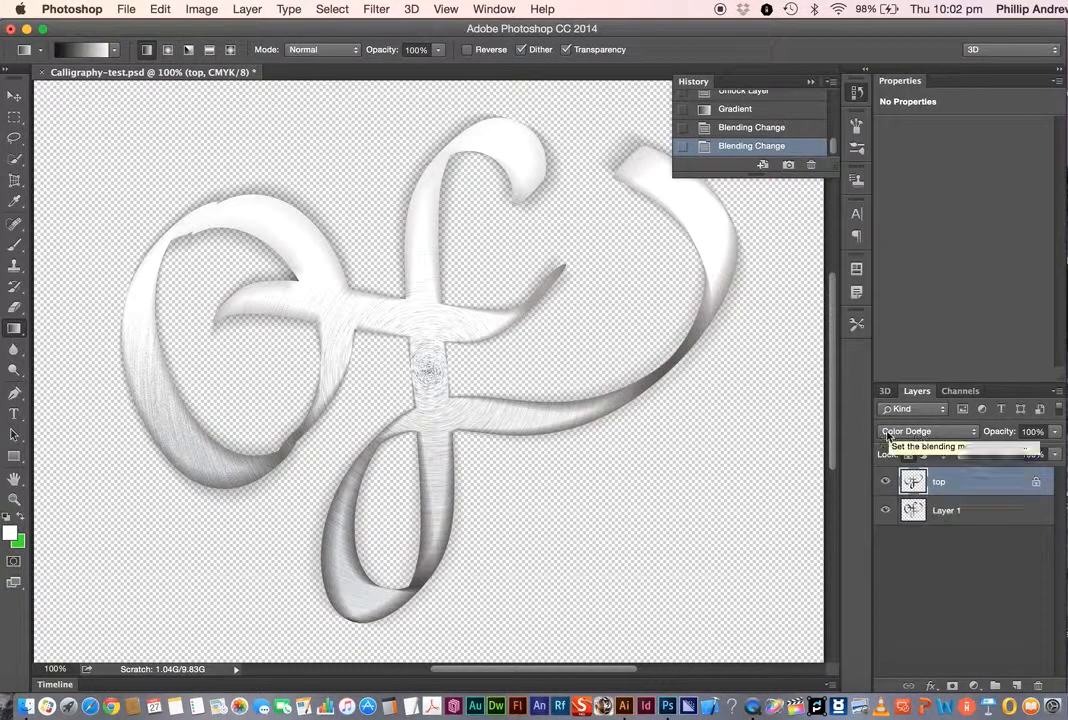
left_click(945, 433)
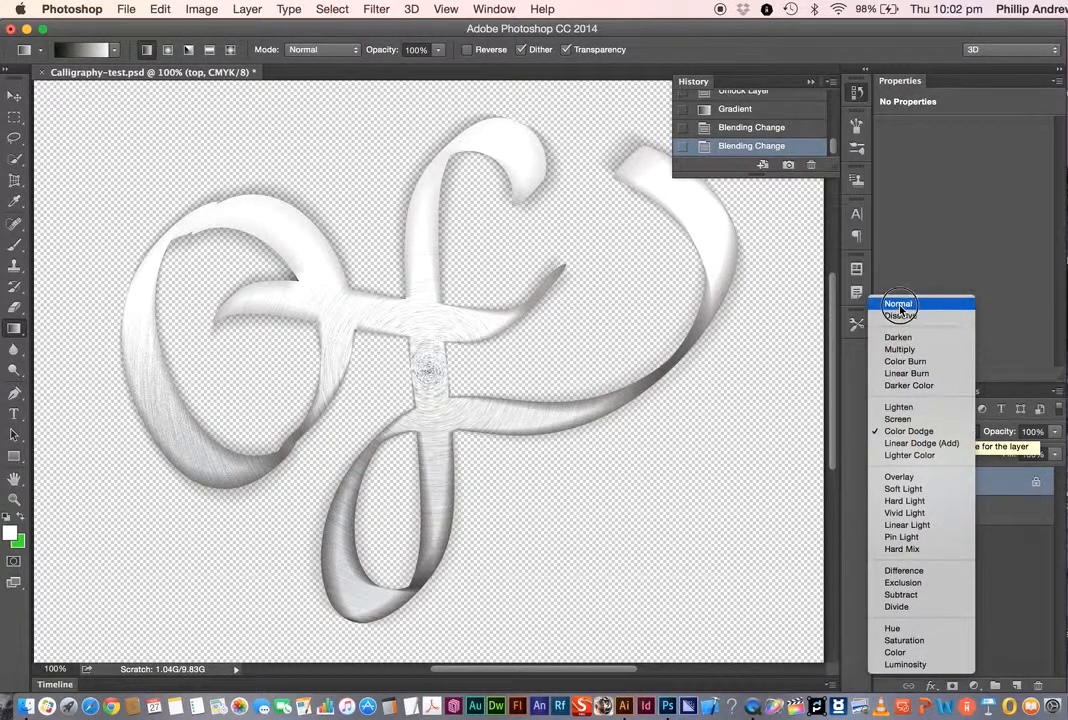
left_click(899, 305)
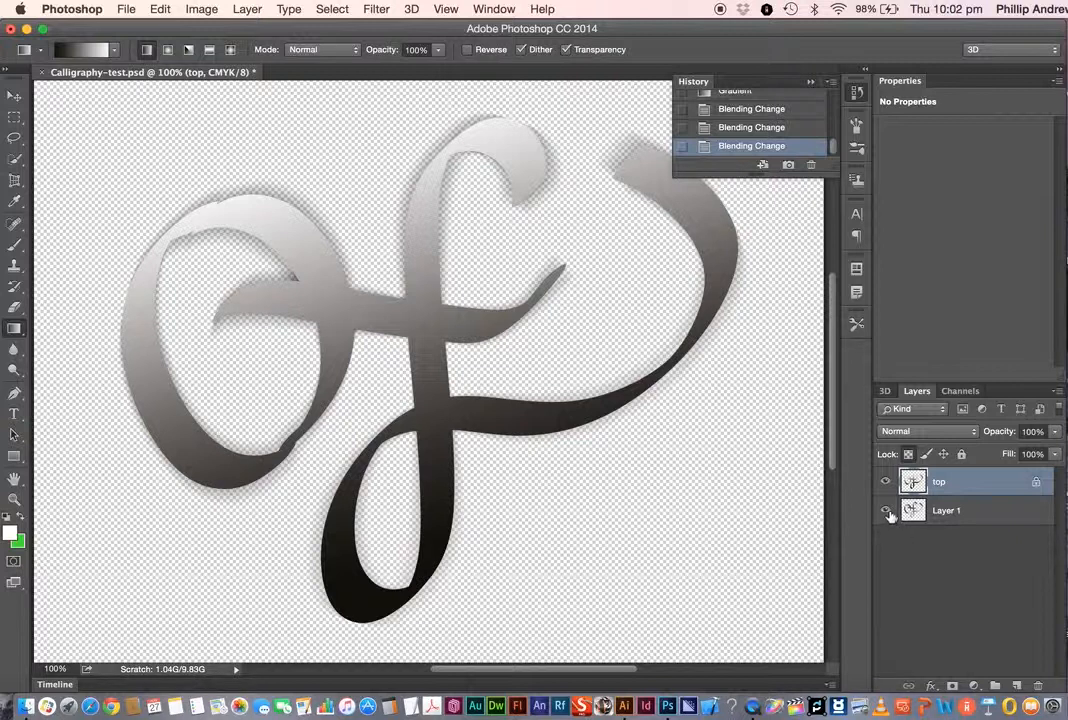
Save the layered document and convert it to Grayscale mode, merging the layers and discarding the color information.
key("super+s")
left_click(199, 9)
left_click(211, 28)
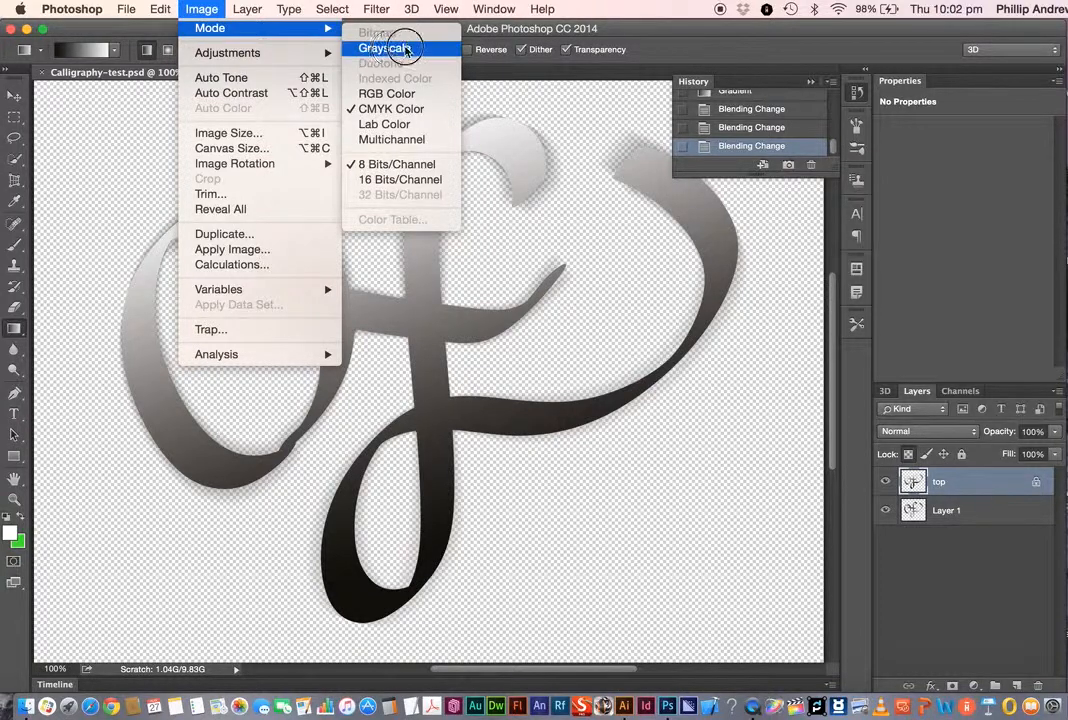
left_click(394, 52)
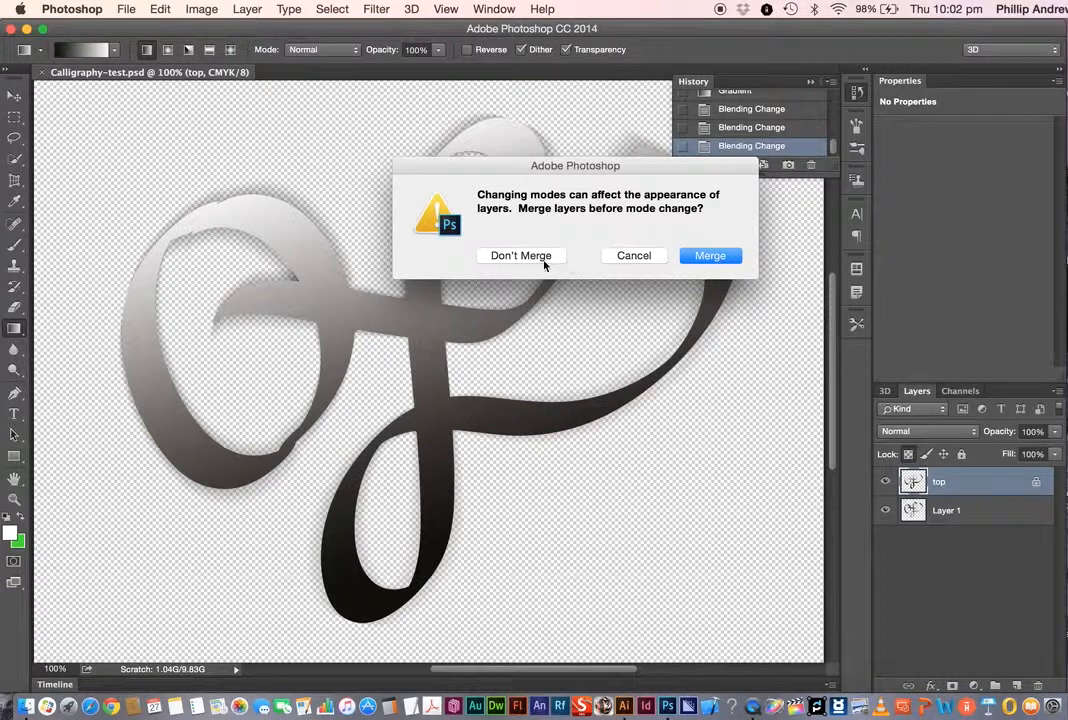
left_click(717, 258)
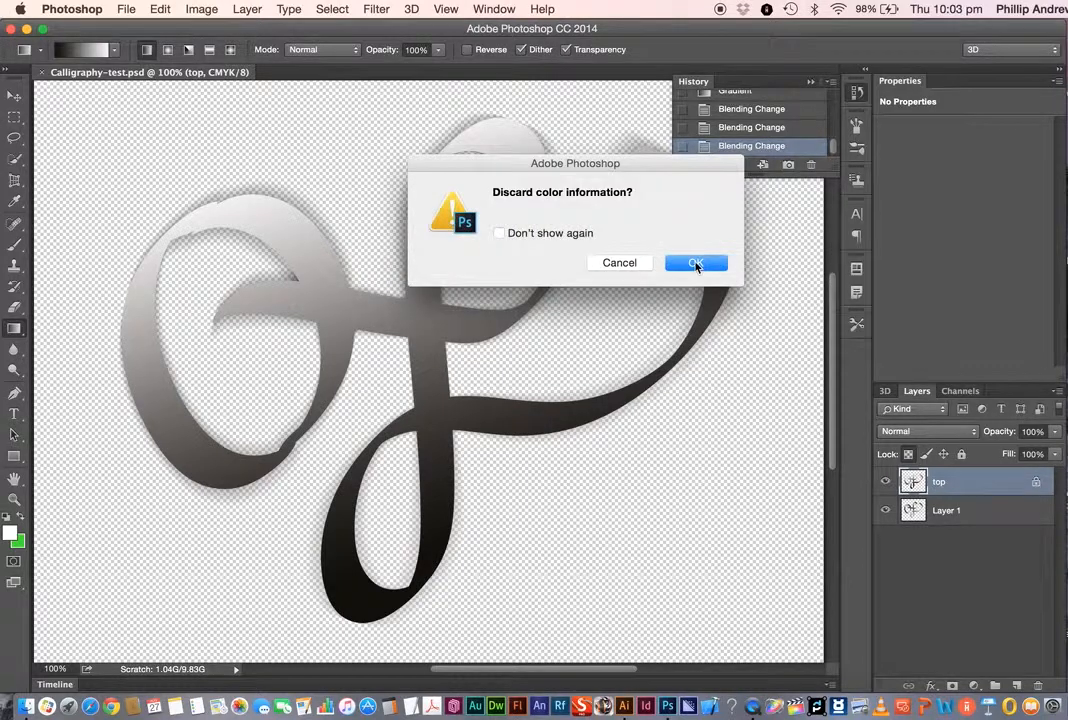
left_click(700, 264)
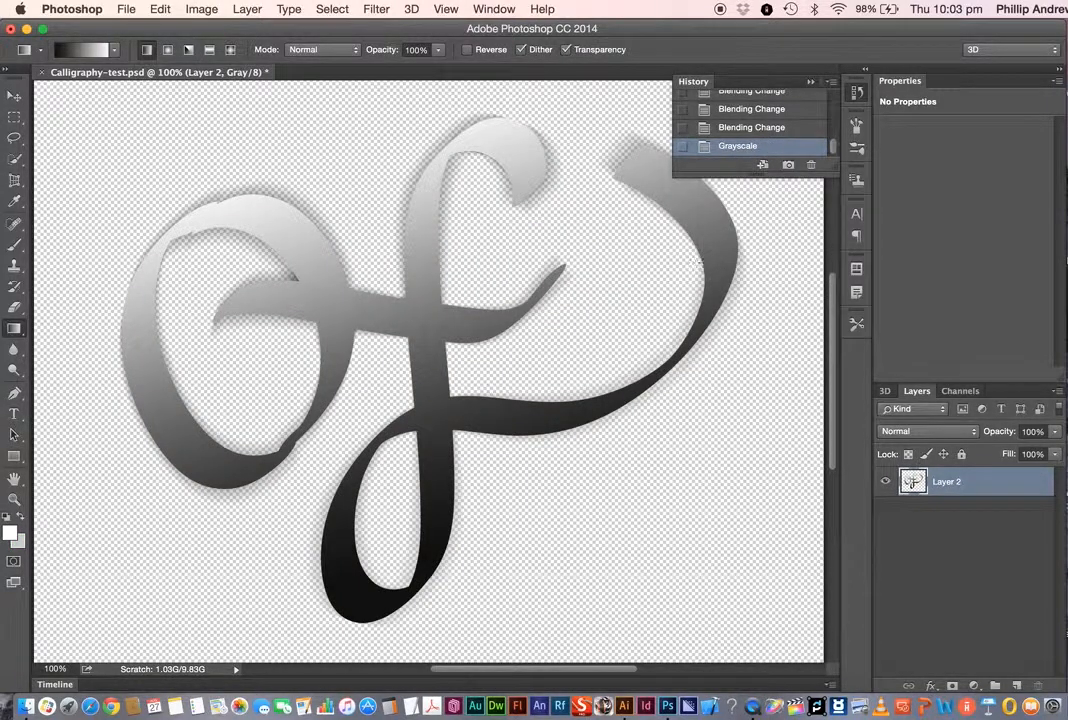
Flatten the grayscale lettering for conversion to Bitmap mode with 600 pixels/inch output and the Halftone Screen method.
left_click(205, 10)
mouse_move(215, 28)
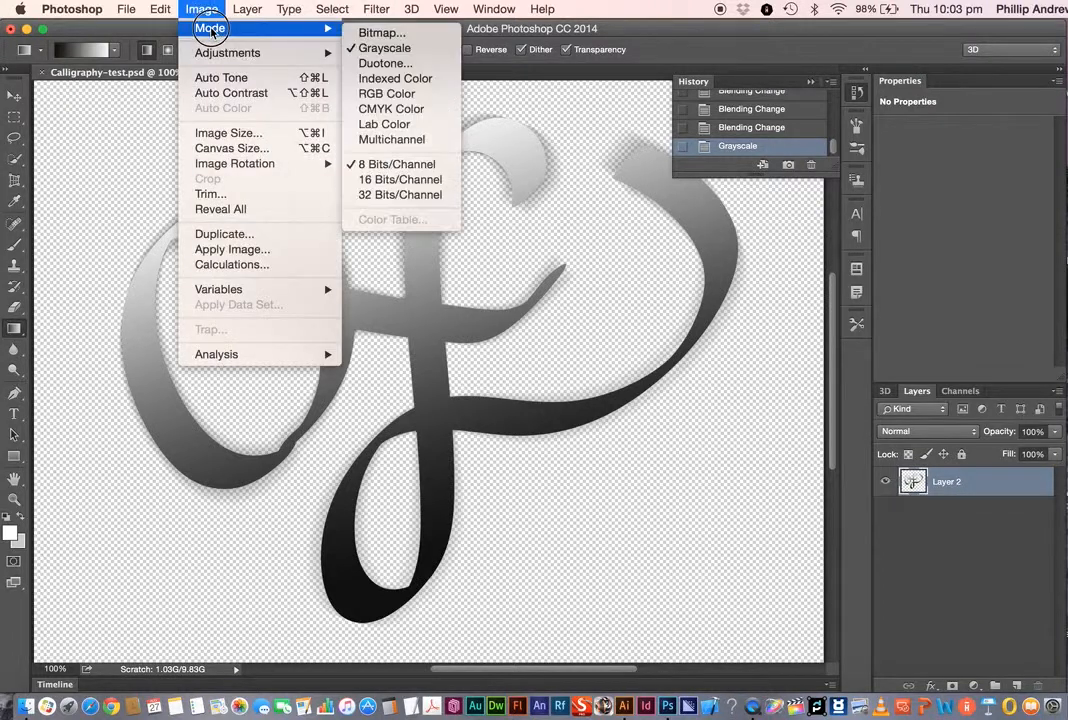
left_click(386, 33)
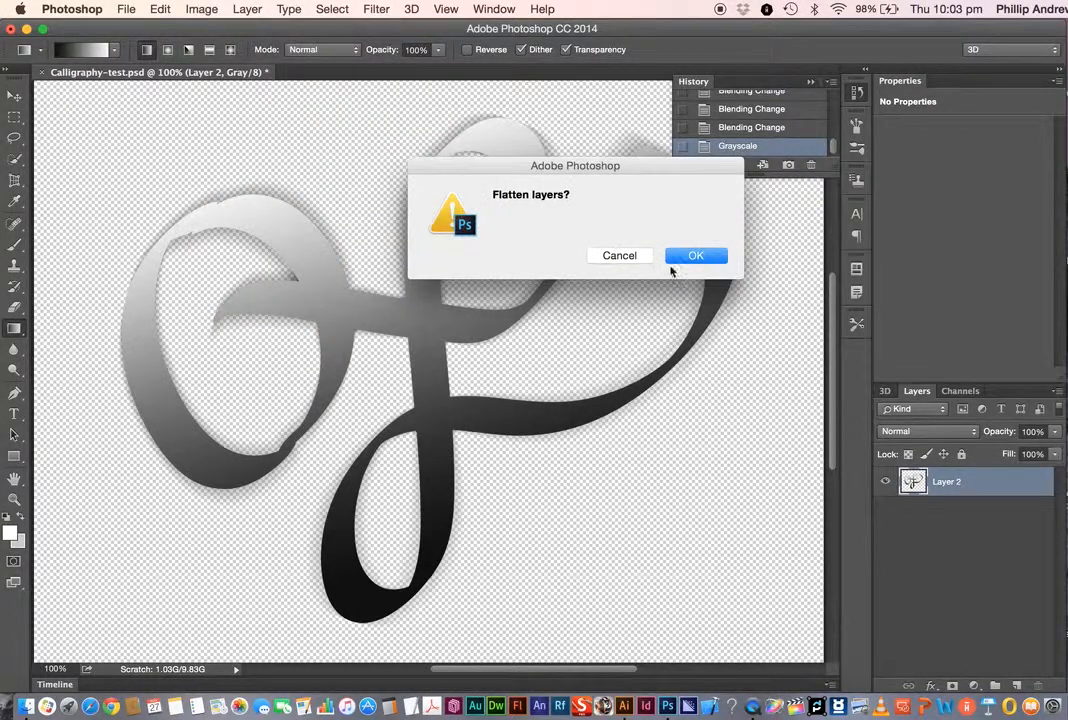
left_click(692, 257)
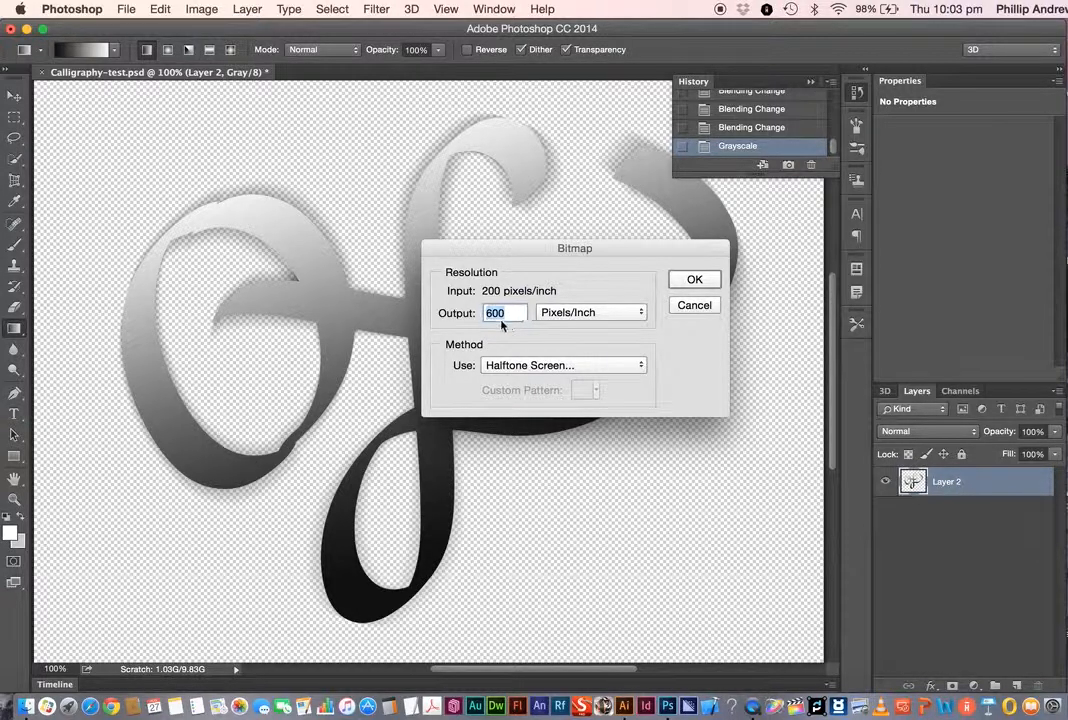
left_click(592, 365)
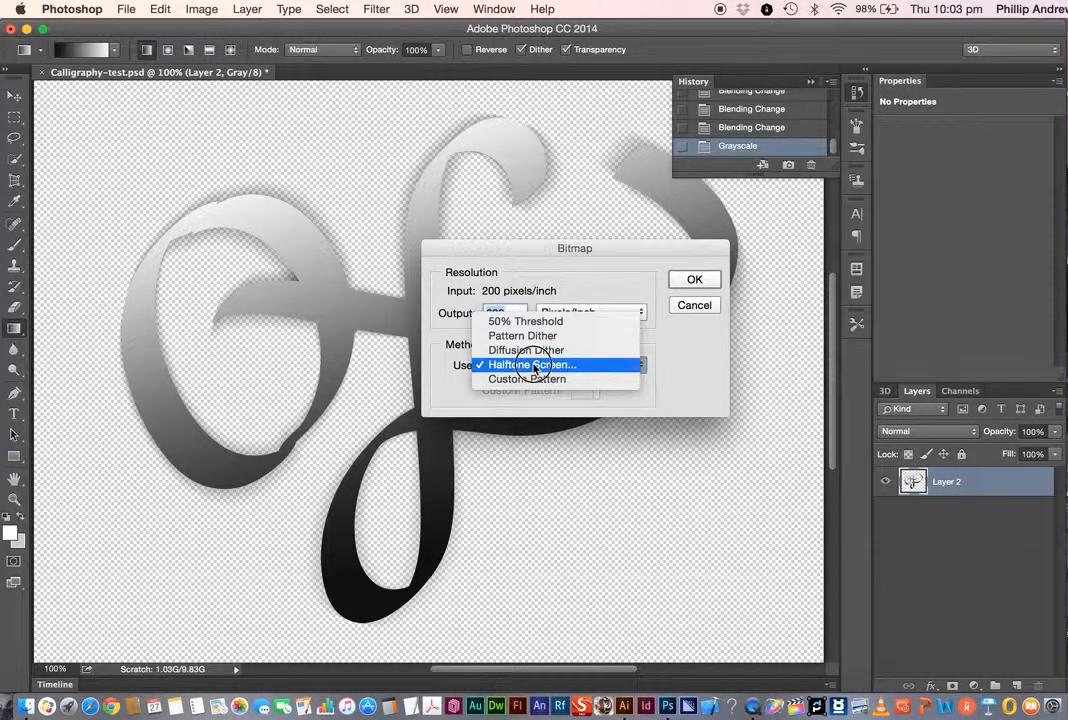
left_click(684, 353)
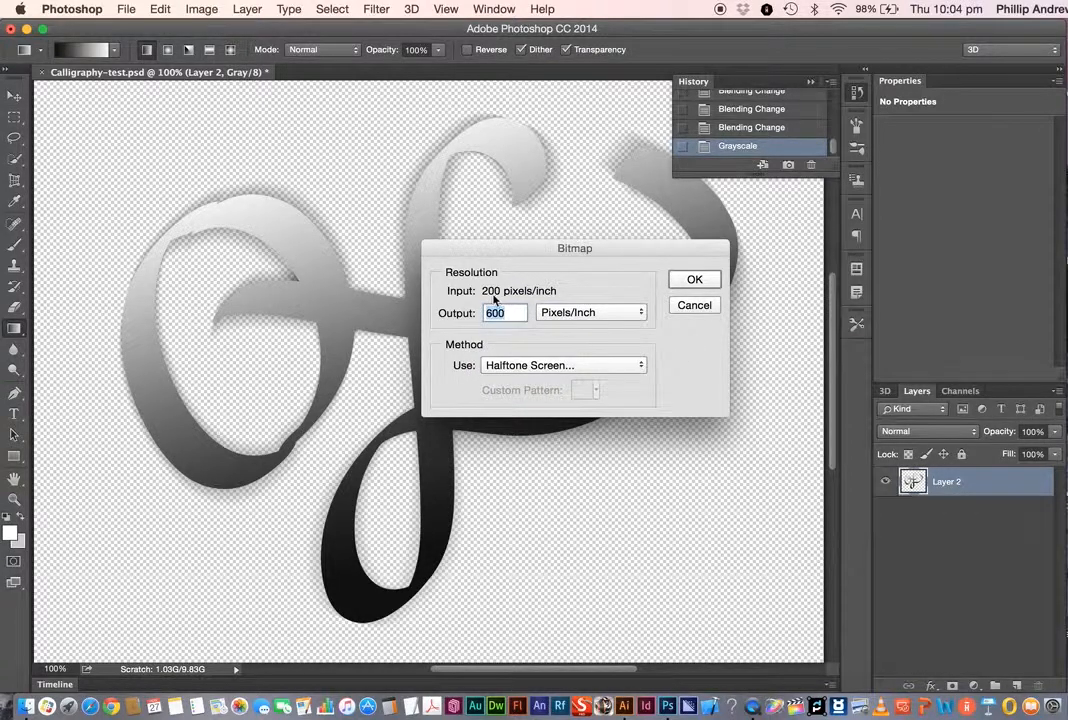
left_click(700, 281)
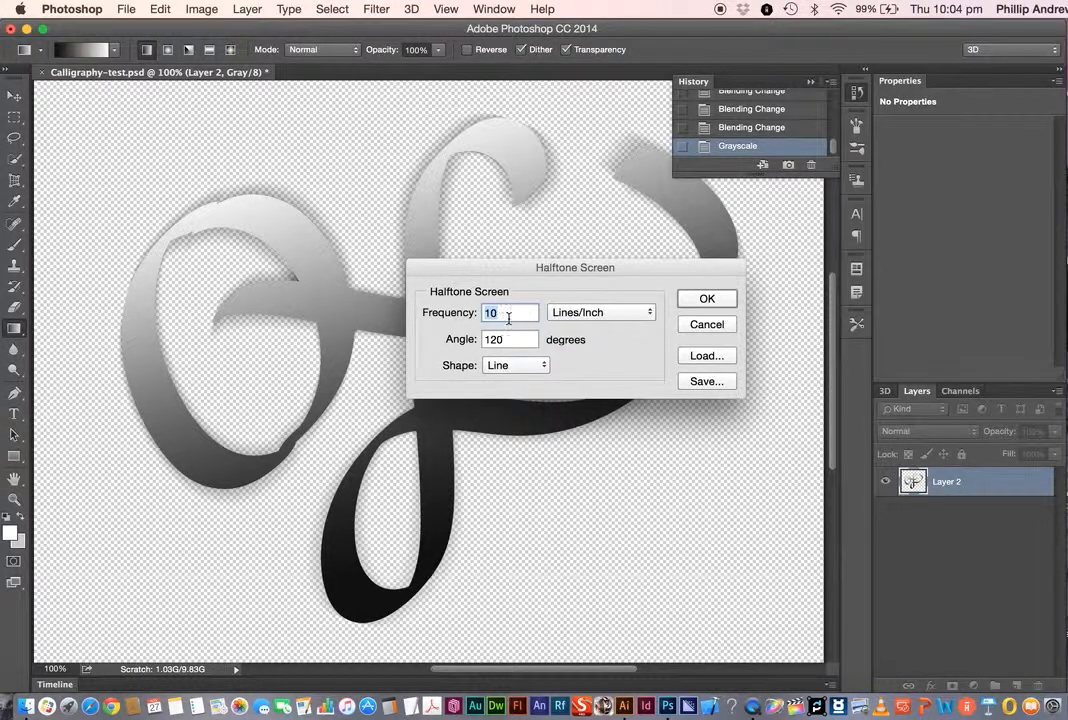
Apply the halftone screen with a frequency of 10 lines/inch, an angle of 120 degrees and the Line shape.
left_click(513, 365)
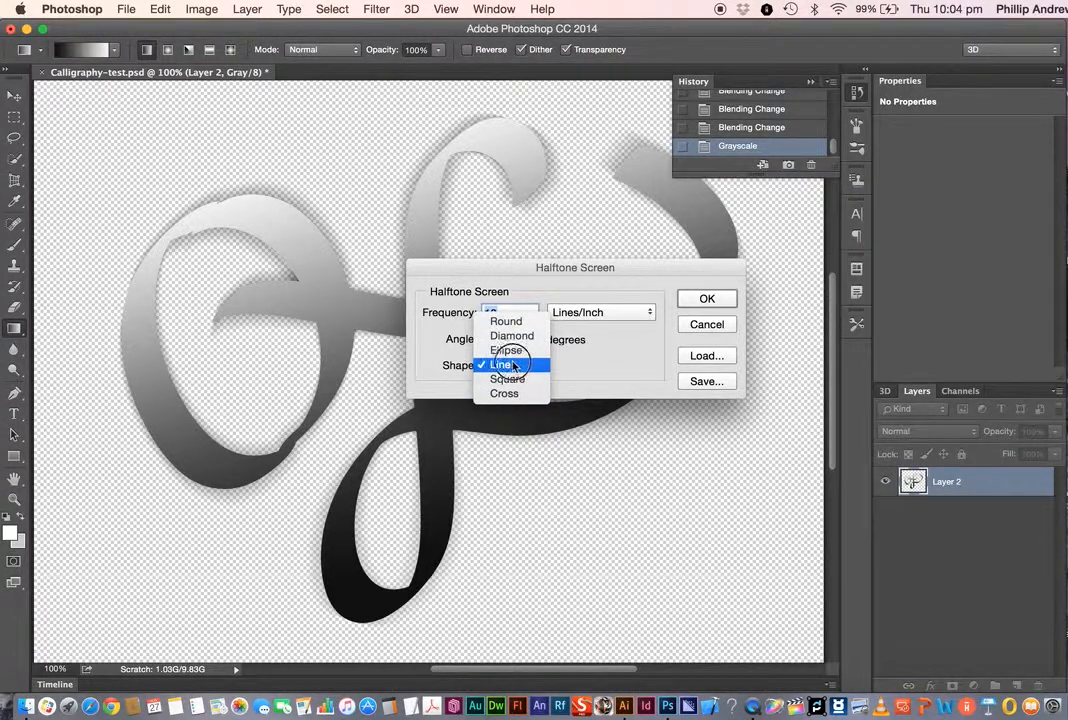
left_click(507, 368)
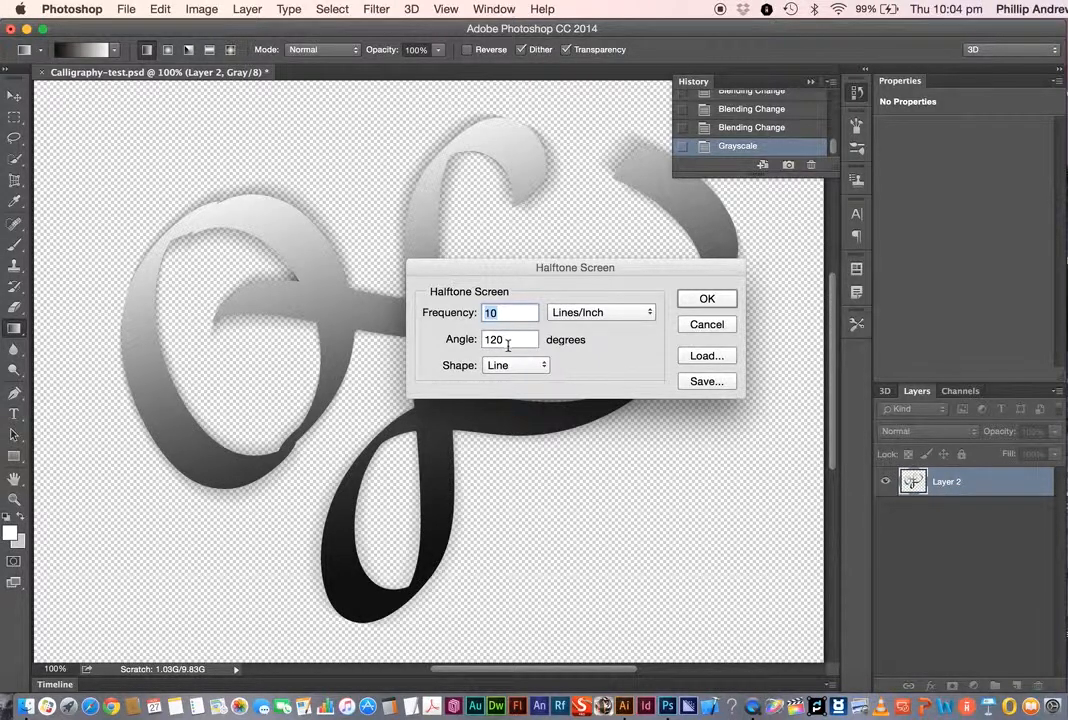
left_click(610, 316)
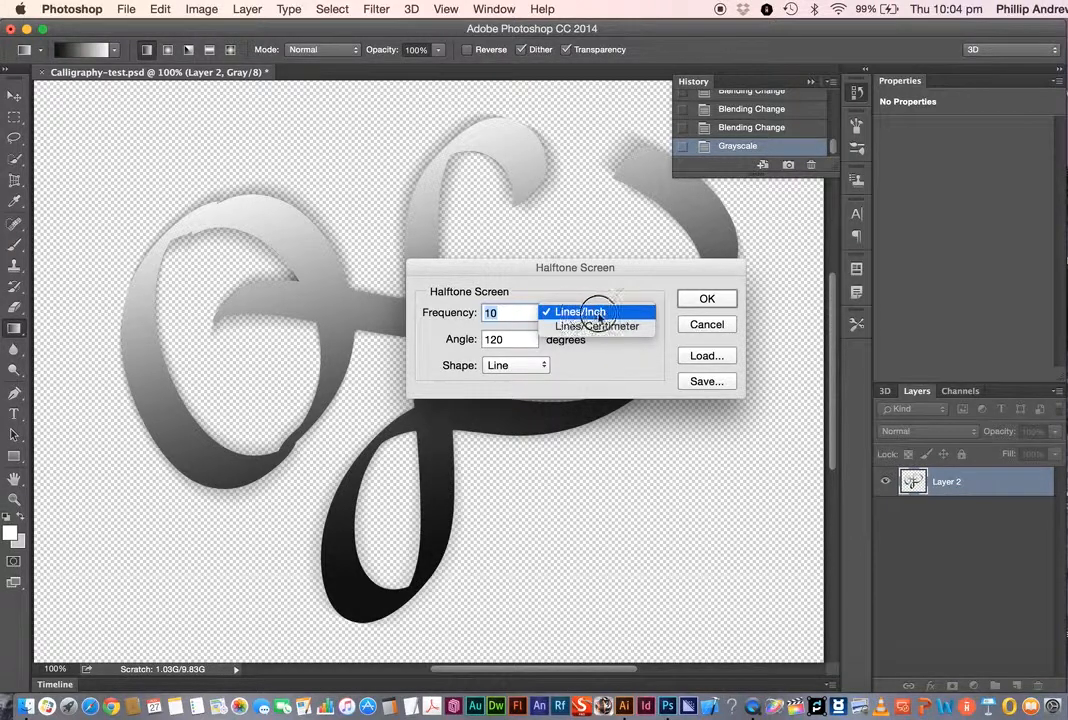
left_click(580, 313)
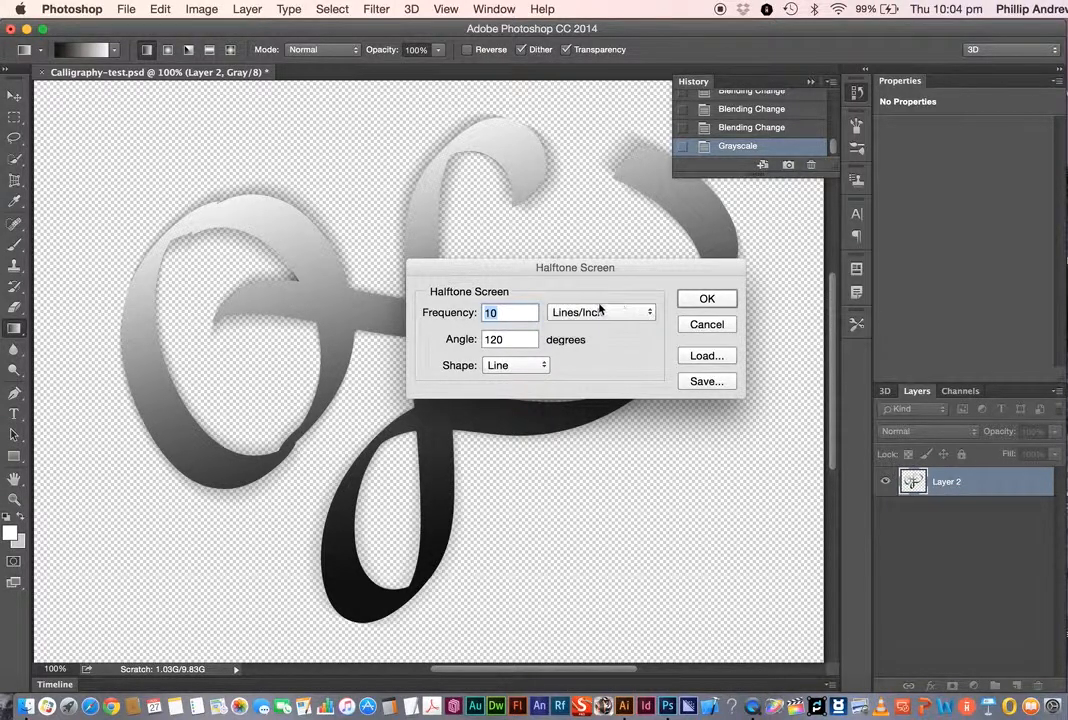
left_click(707, 299)
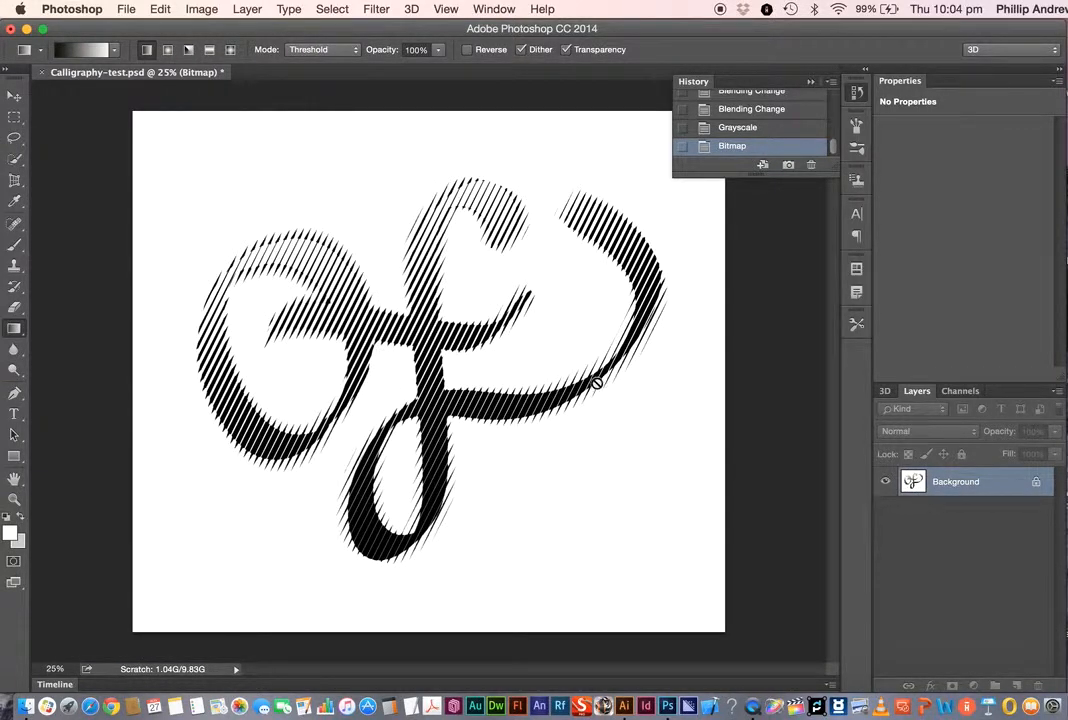
Save the halftone bitmap to the Desktop as a separate Photoshop file named Calligraphy-test_1.psd.
left_click(127, 10)
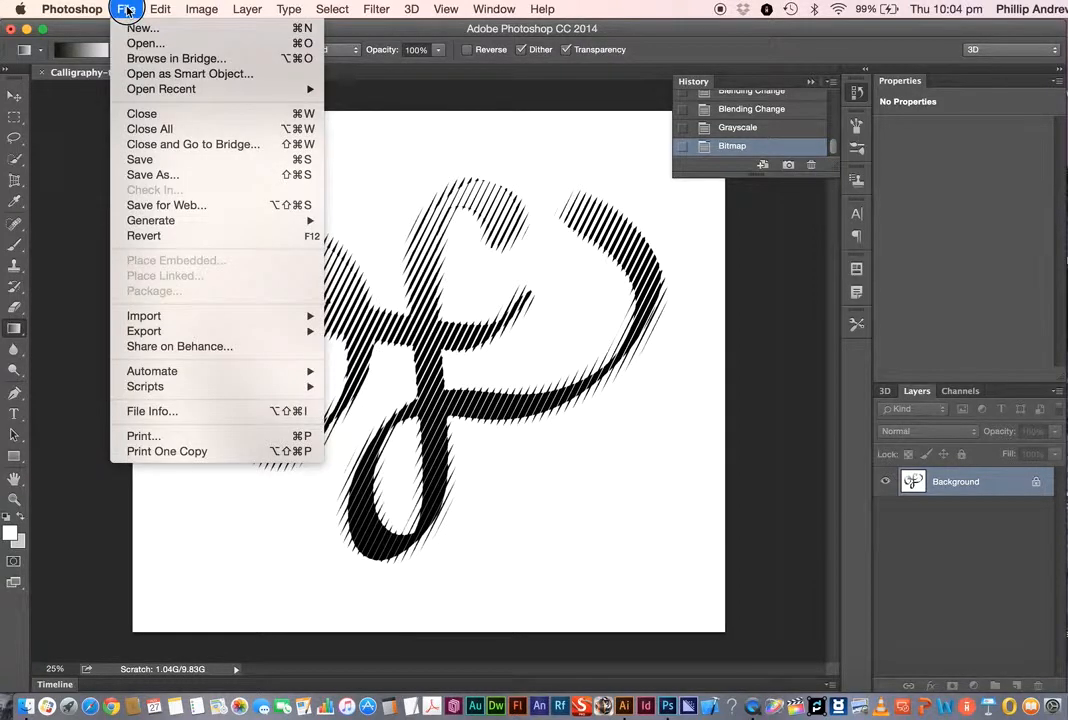
left_click(160, 174)
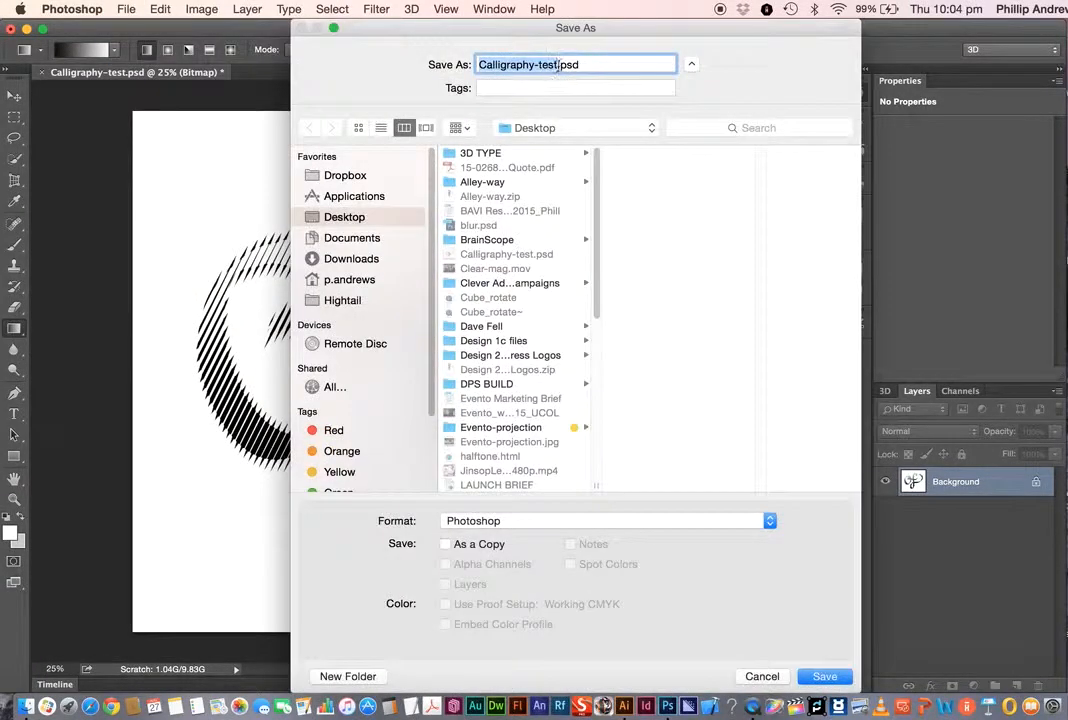
left_click(557, 65)
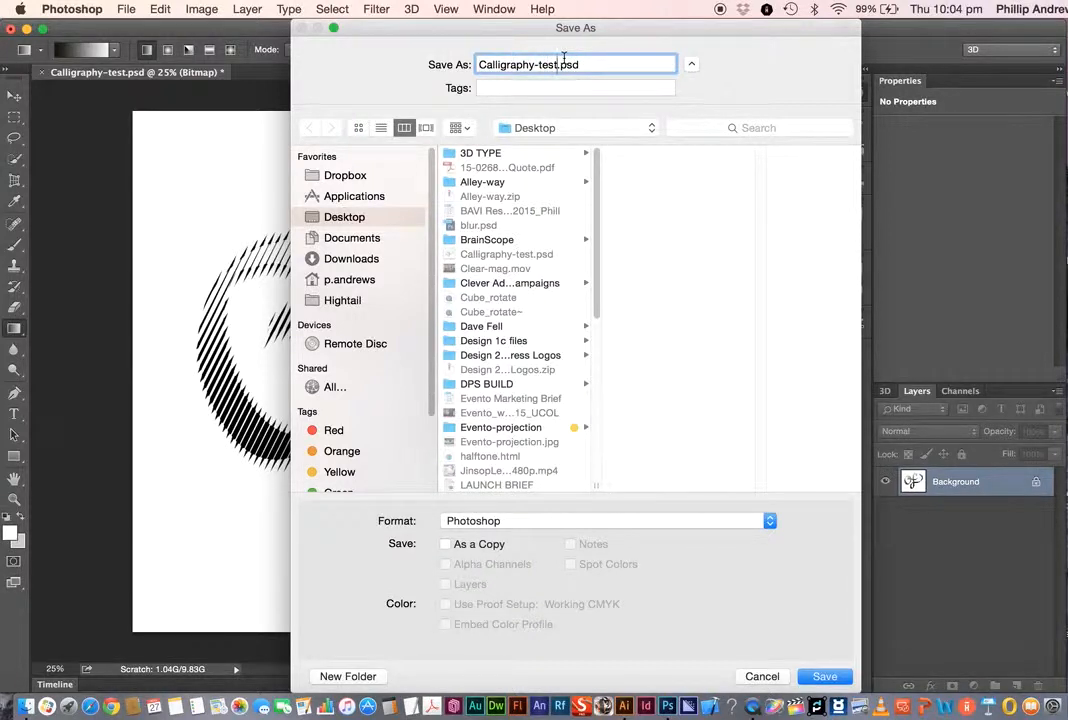
type("_1")
left_click(824, 676)
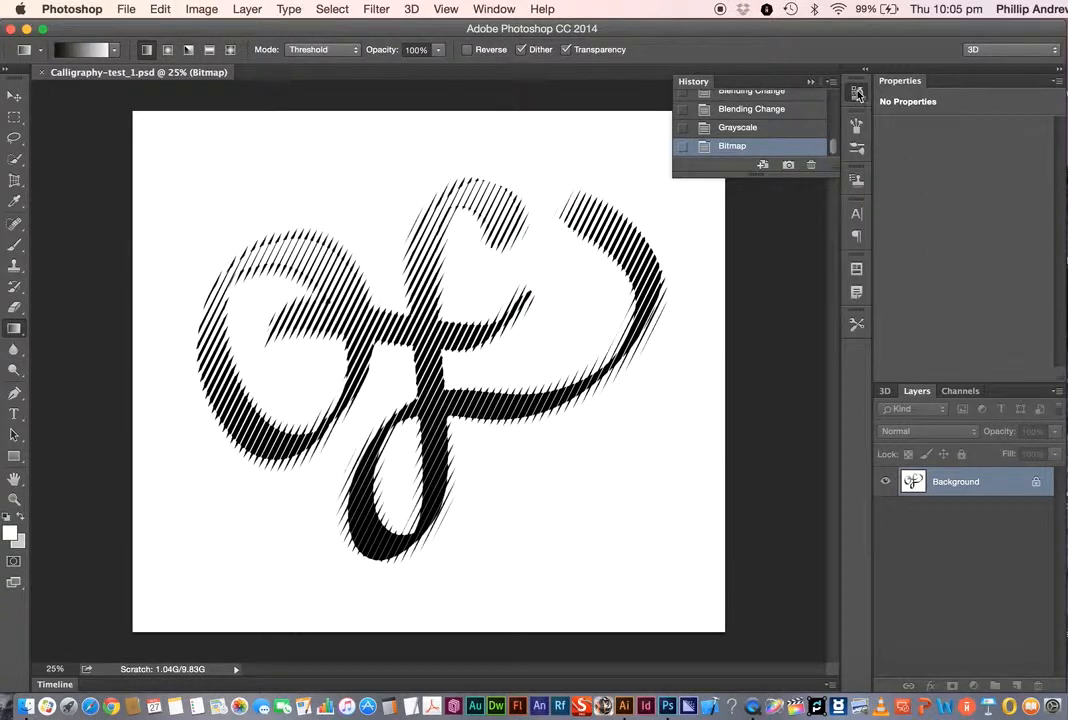
Step back in the history to the layered state before the grayscale conversion, and hide the top layer.
left_click(738, 110)
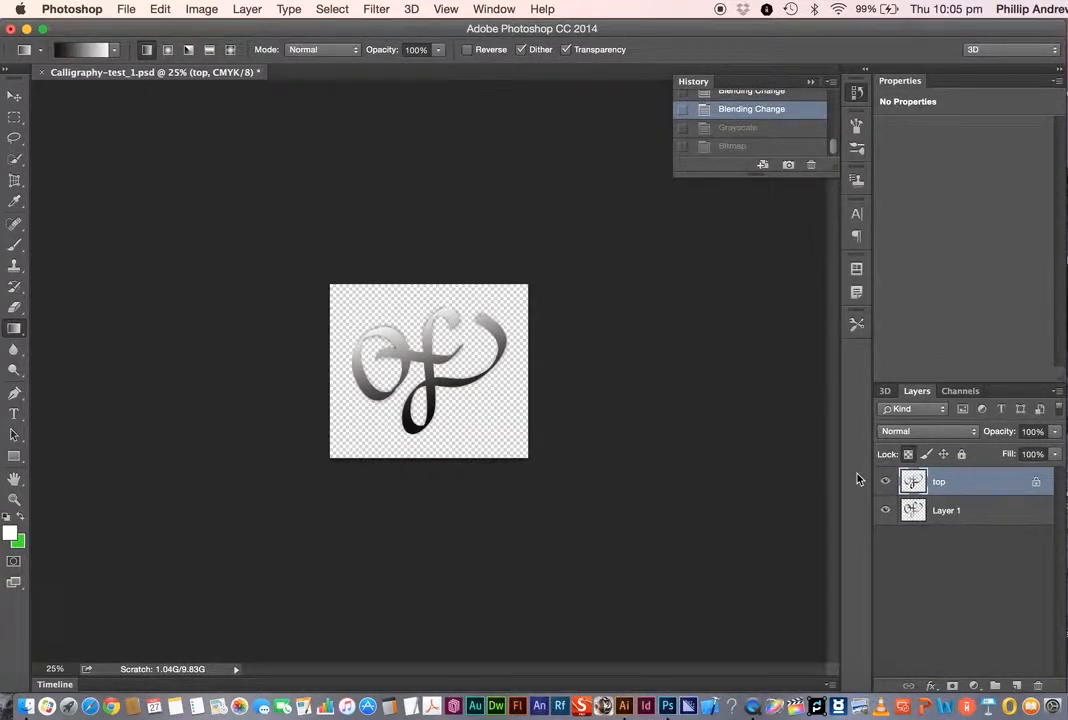
key("super+equal")
key("super+equal")
key("super+equal")
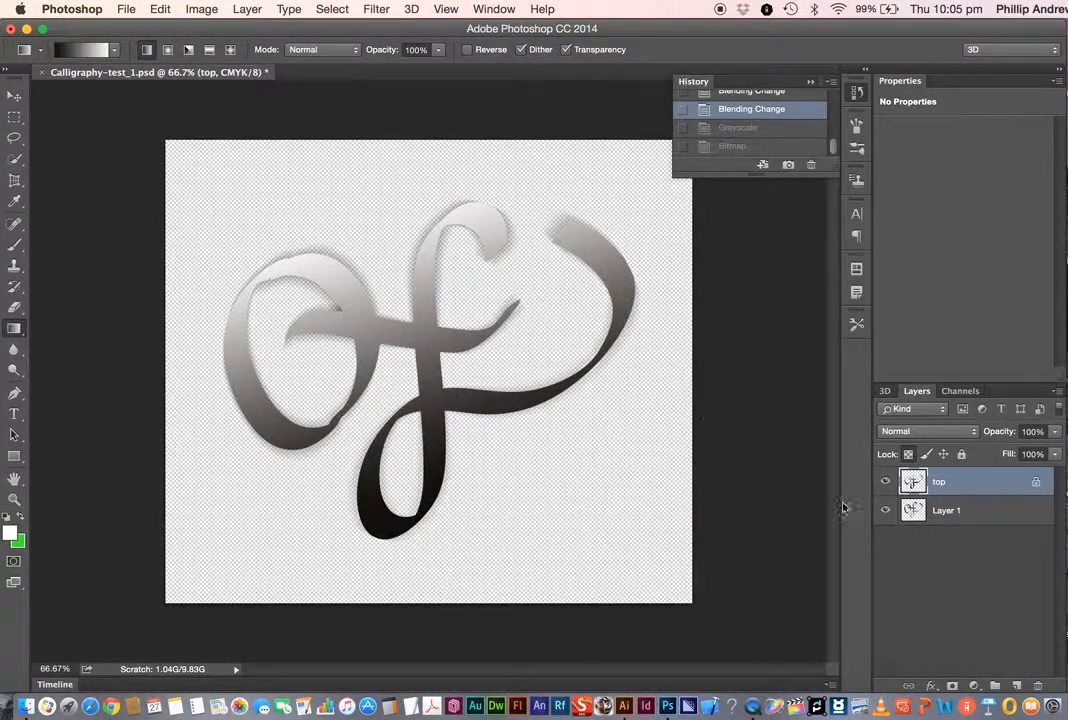
left_click(885, 483)
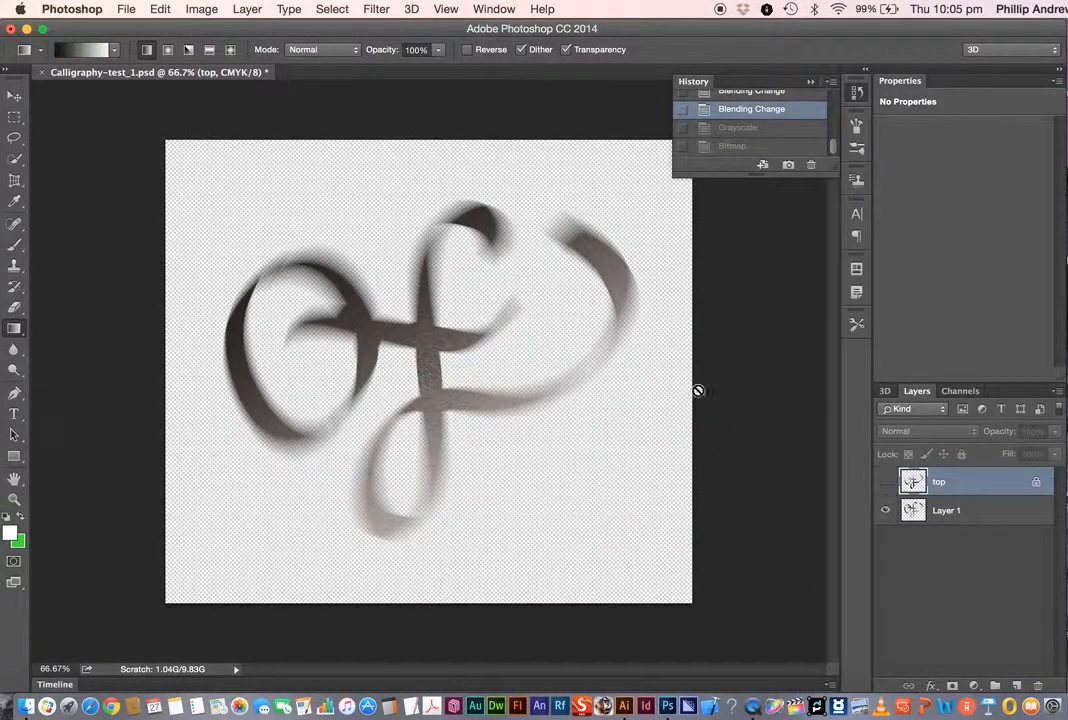
Convert the document with only Layer 1 showing to Grayscale mode, merging the layers and discarding the color information.
left_click(205, 10)
mouse_move(210, 27)
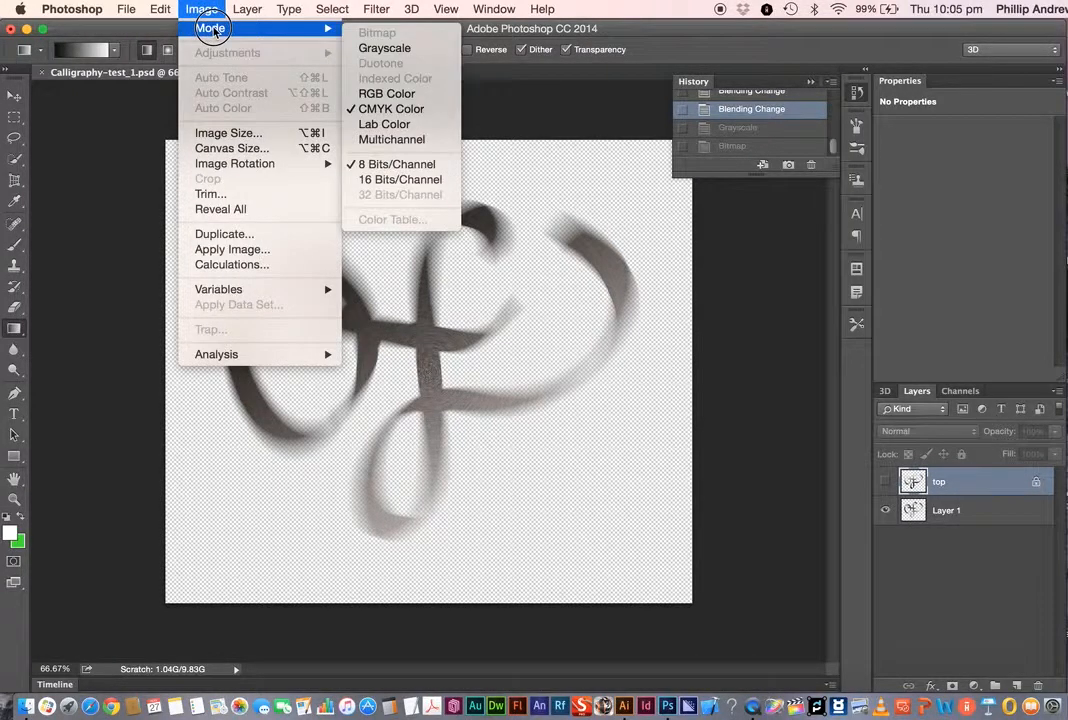
left_click(381, 49)
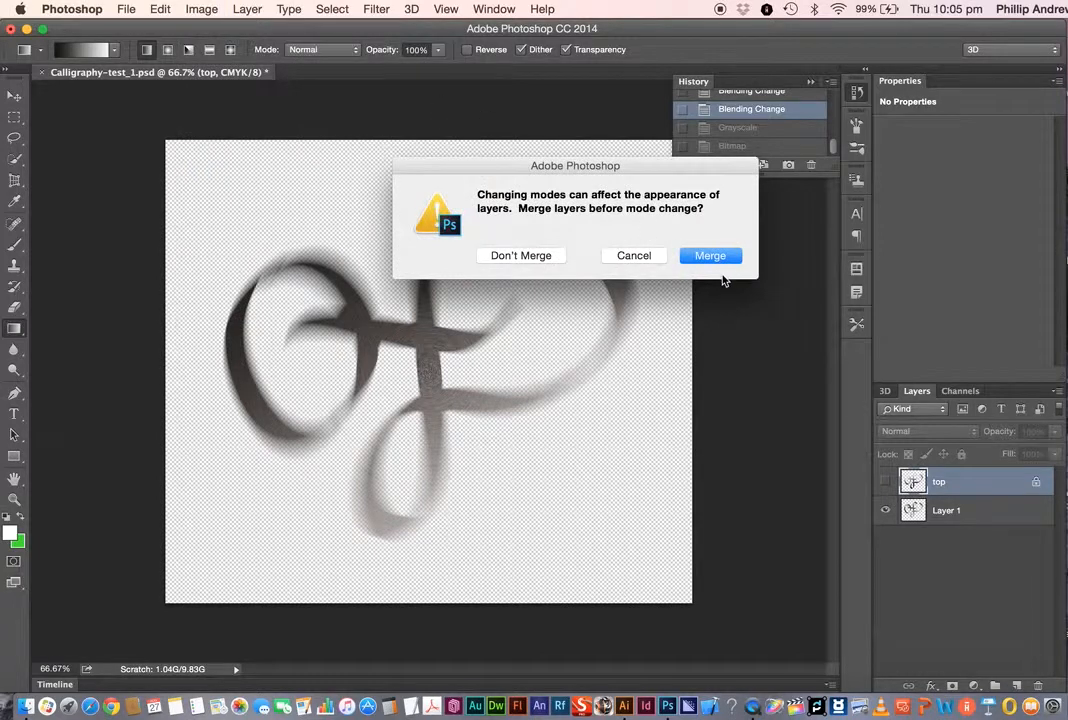
left_click(724, 258)
left_click(698, 262)
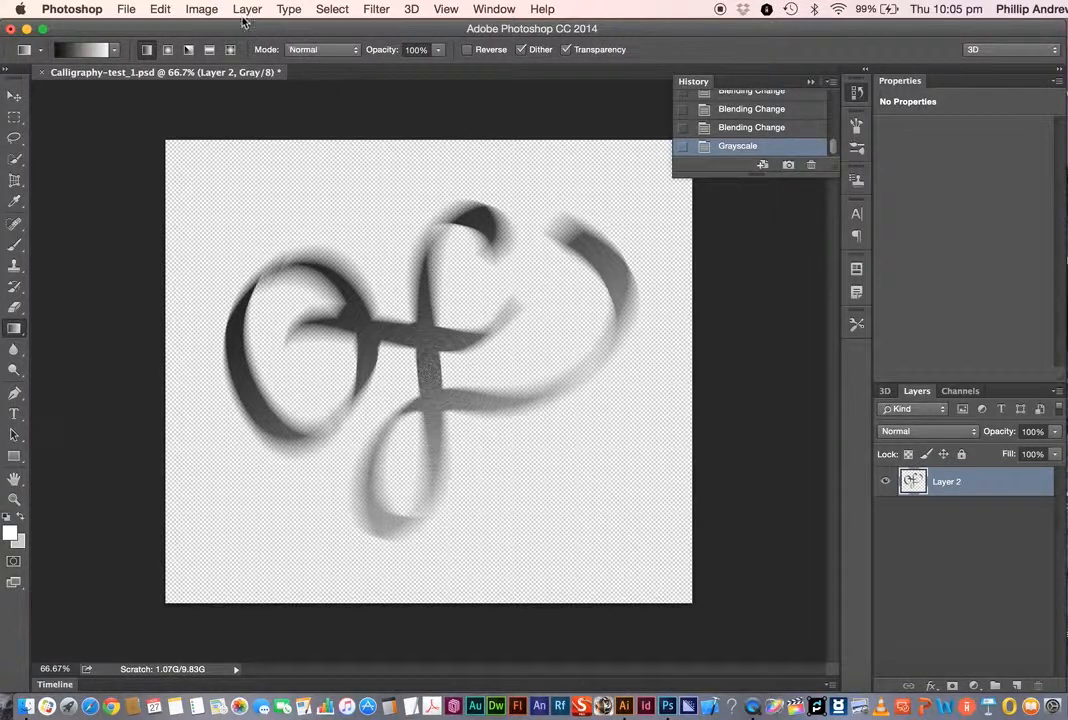
Convert the flattened grayscale image to Bitmap mode at 600 pixels/inch using the Halftone Screen method.
left_click(203, 11)
mouse_move(210, 28)
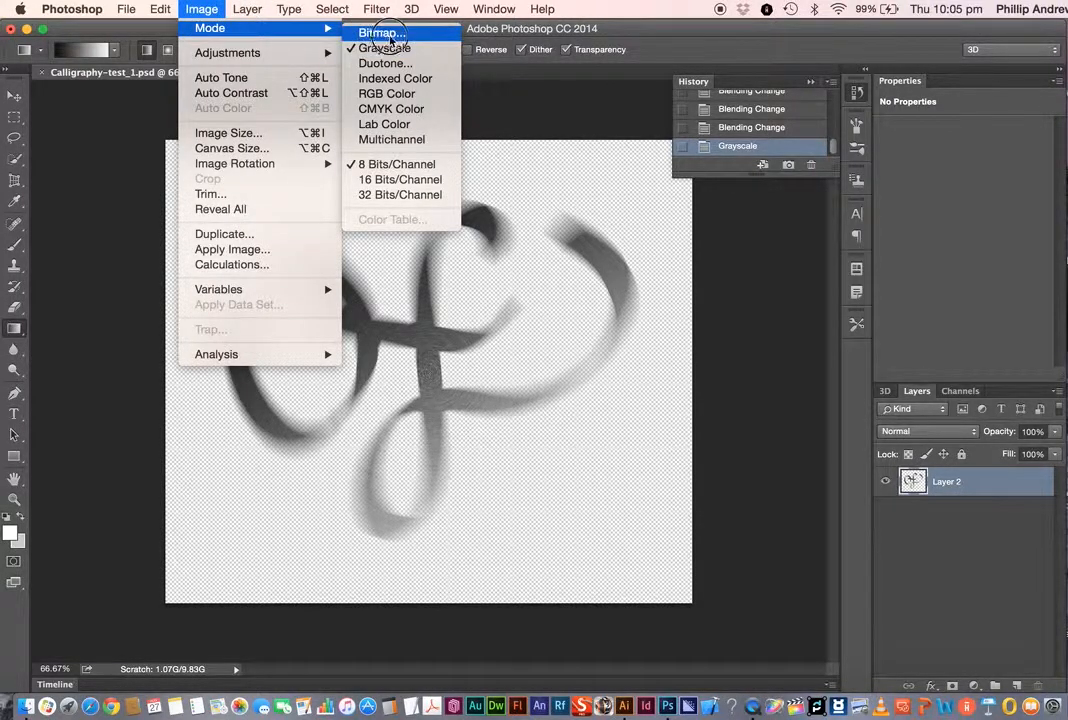
left_click(378, 35)
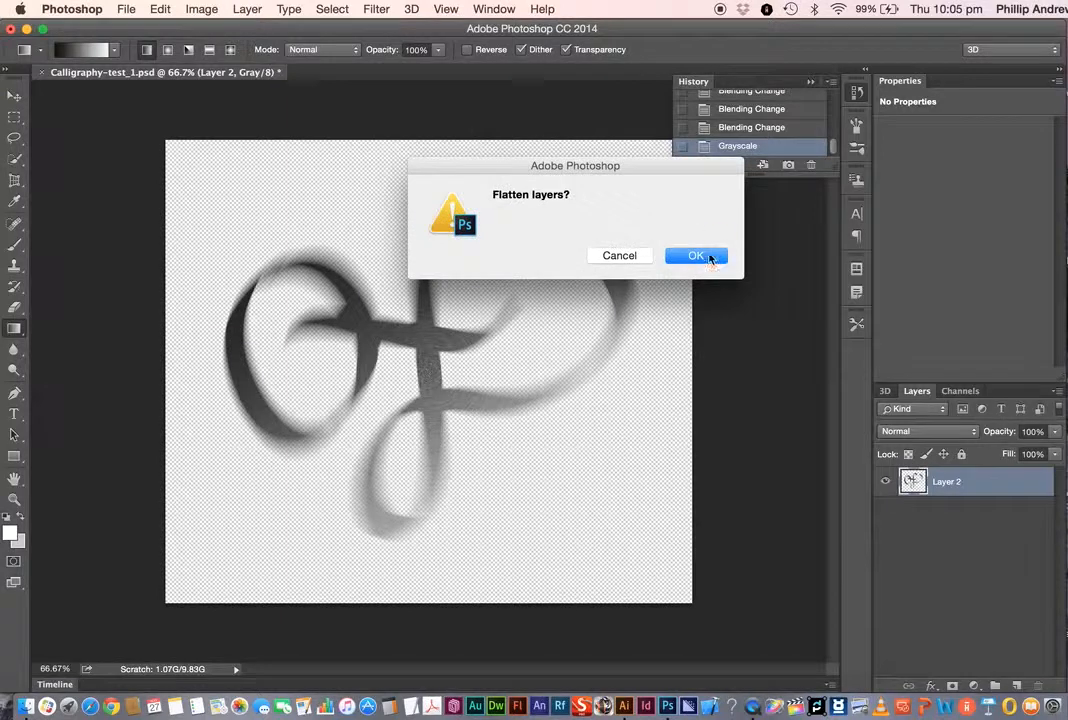
left_click(700, 256)
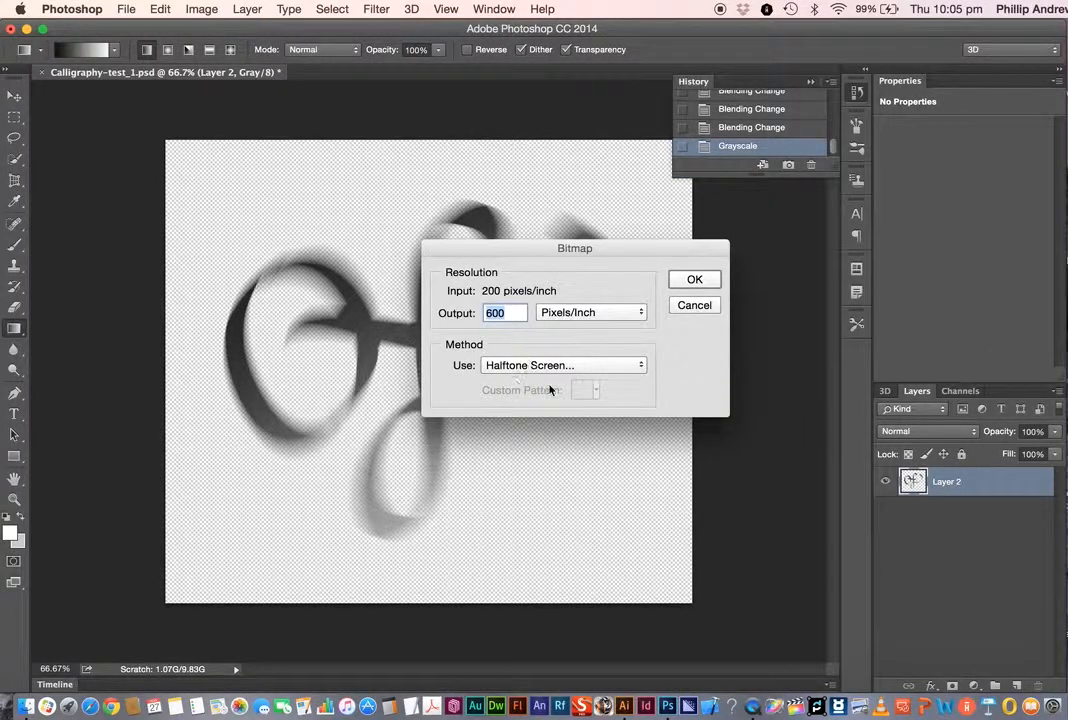
left_click(694, 280)
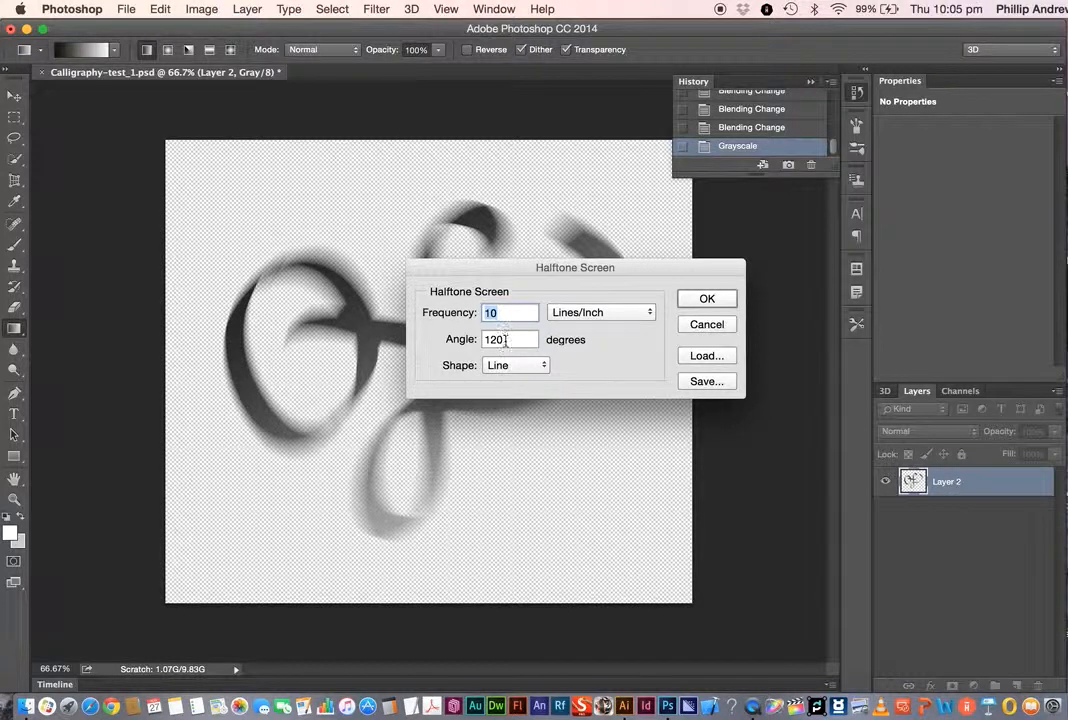
Apply the halftone screen with a frequency of 10 lines/inch, an angle of 45 degrees and the Round shape.
left_click(461, 340)
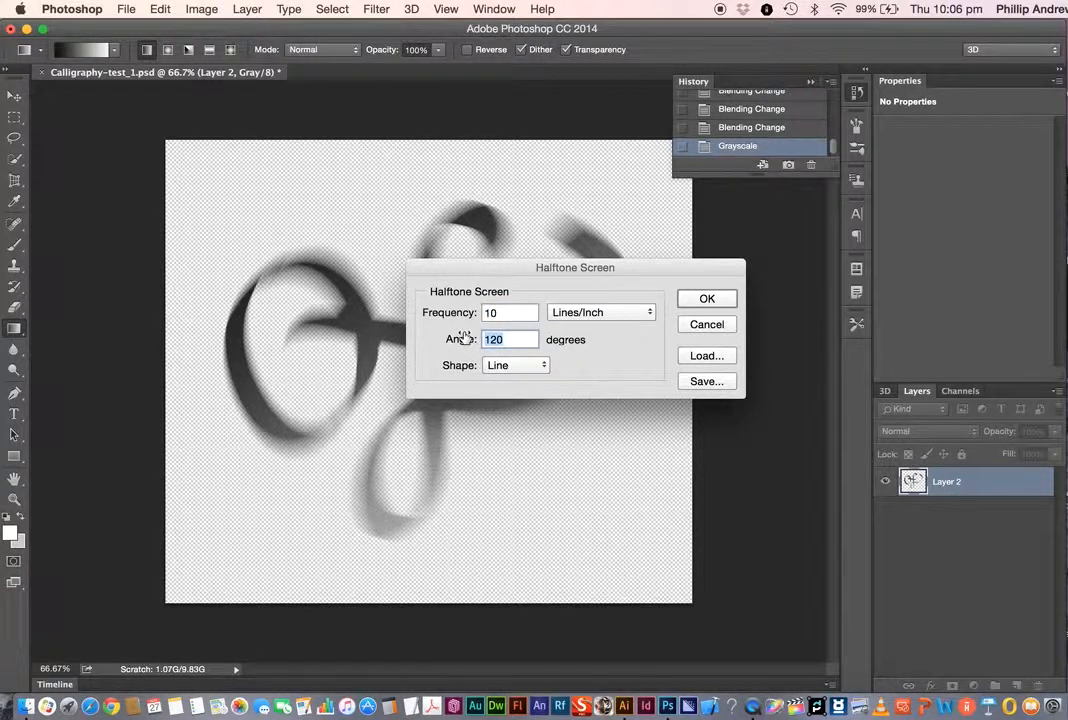
type("45")
left_click(530, 365)
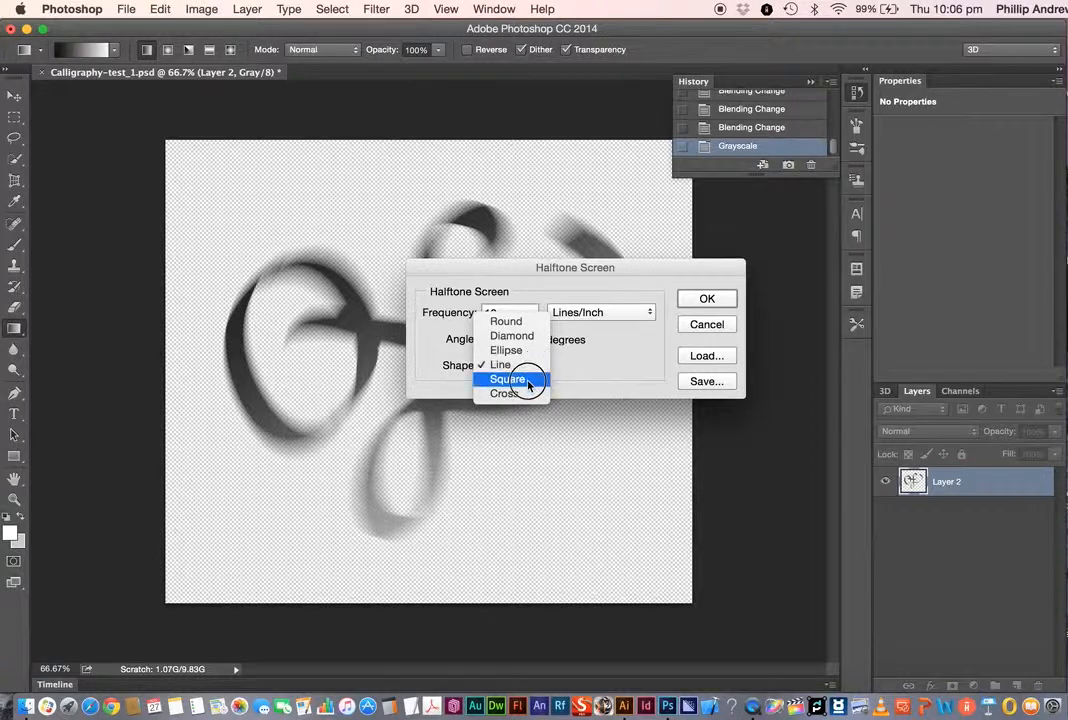
left_click(544, 322)
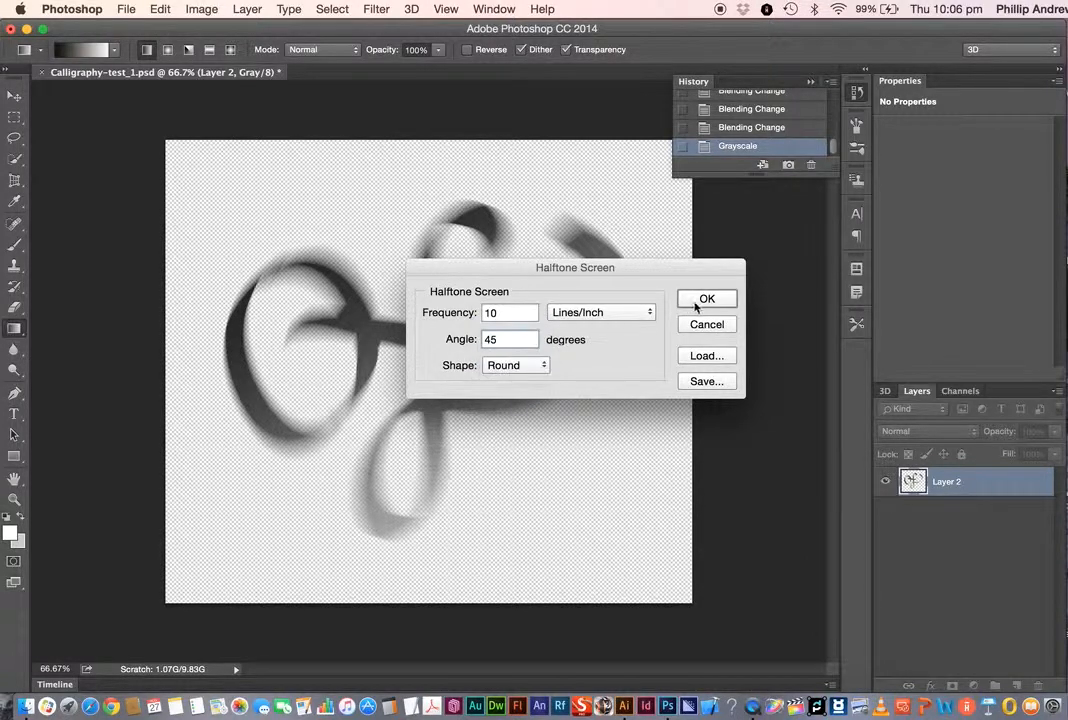
left_click(707, 299)
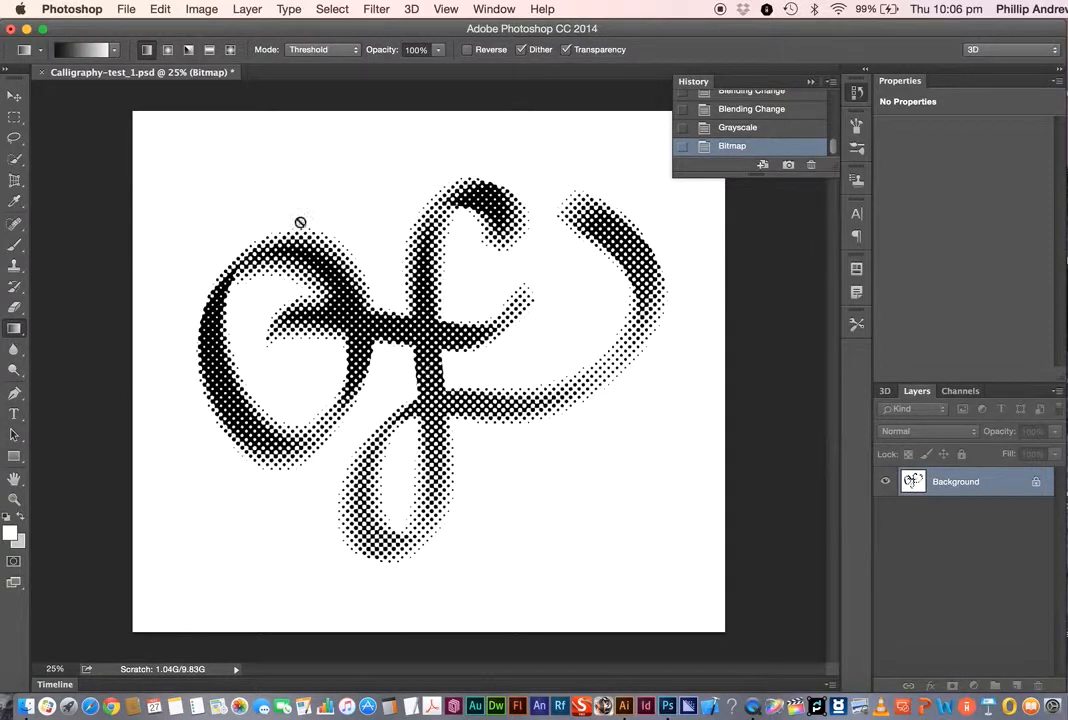
Save the round-dot halftone bitmap to the Desktop as a separate Photoshop file named Calligraphy-test_2.psd.
left_click(126, 11)
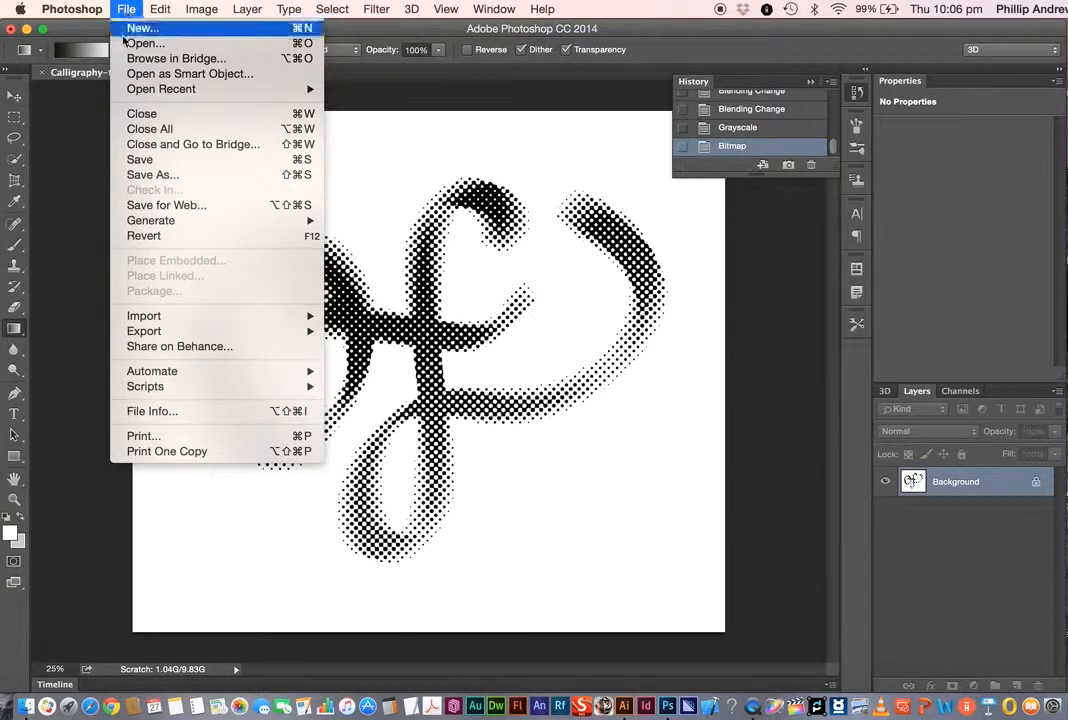
left_click(178, 174)
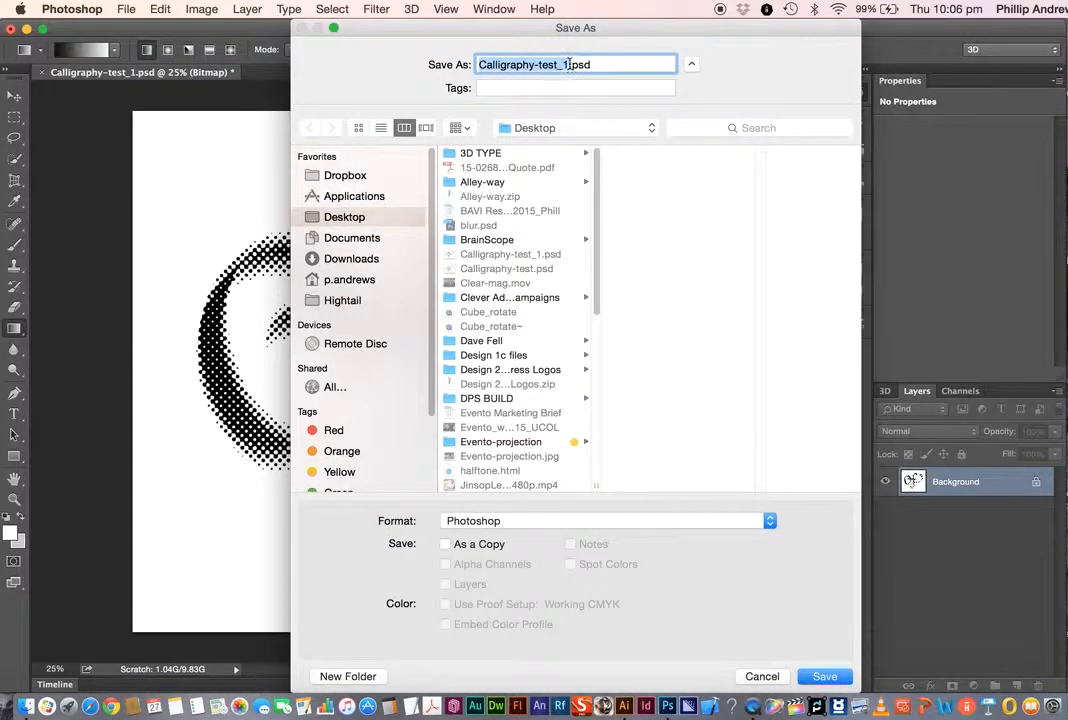
left_click(569, 64)
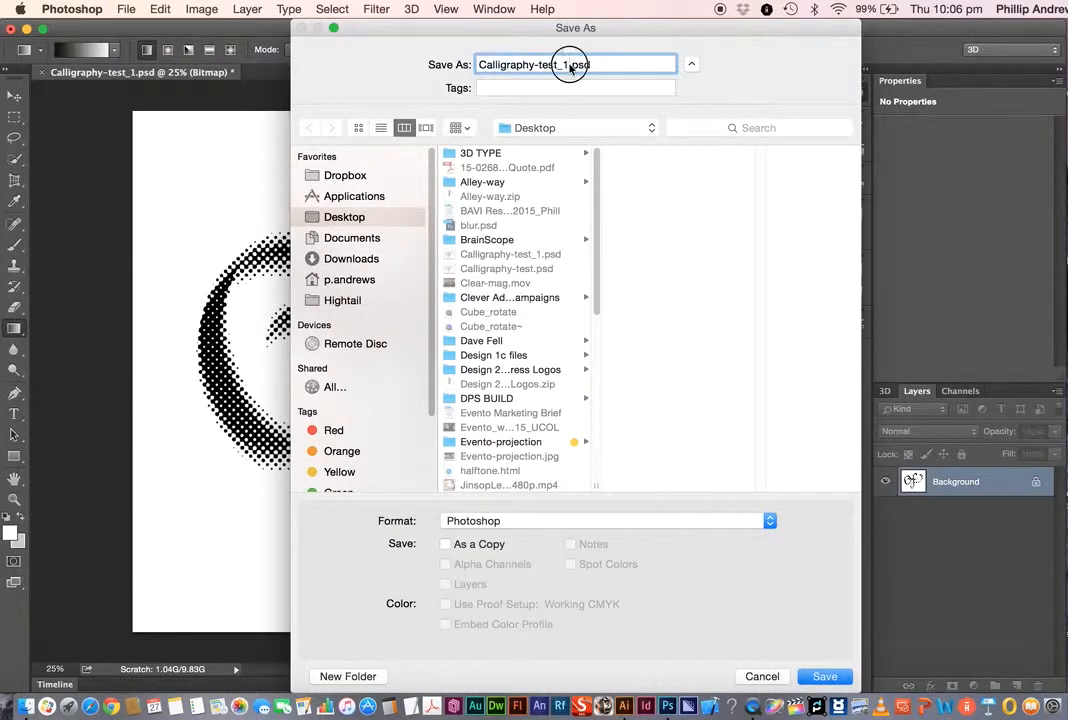
key("BackSpace")
type("2")
left_click(825, 676)
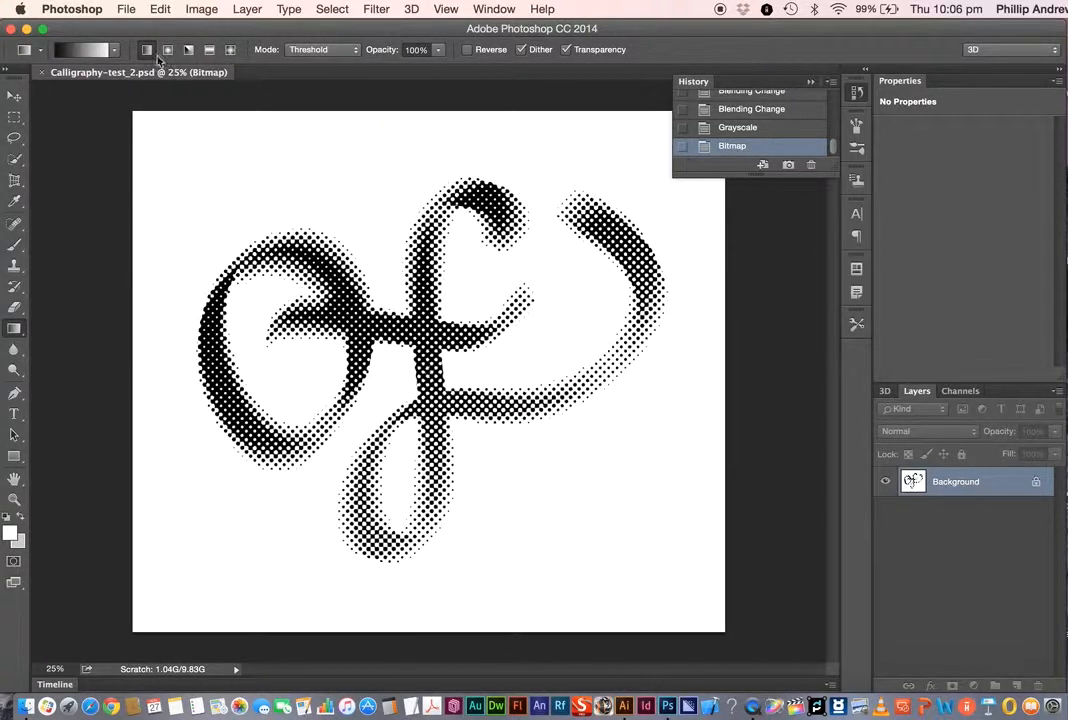
Open Calligraphy.ai from the Vector photo halftone folder in Illustrator and place Calligraphy-test_1.psd on the artboard as a linked file.
left_click(28, 29)
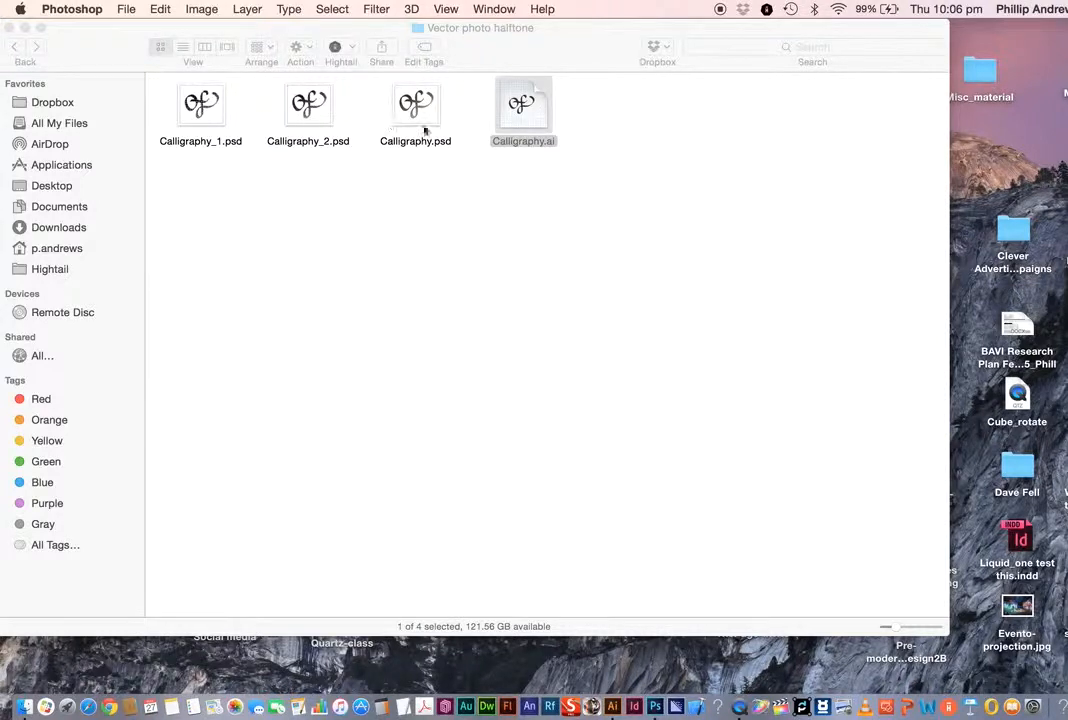
double_click(523, 111)
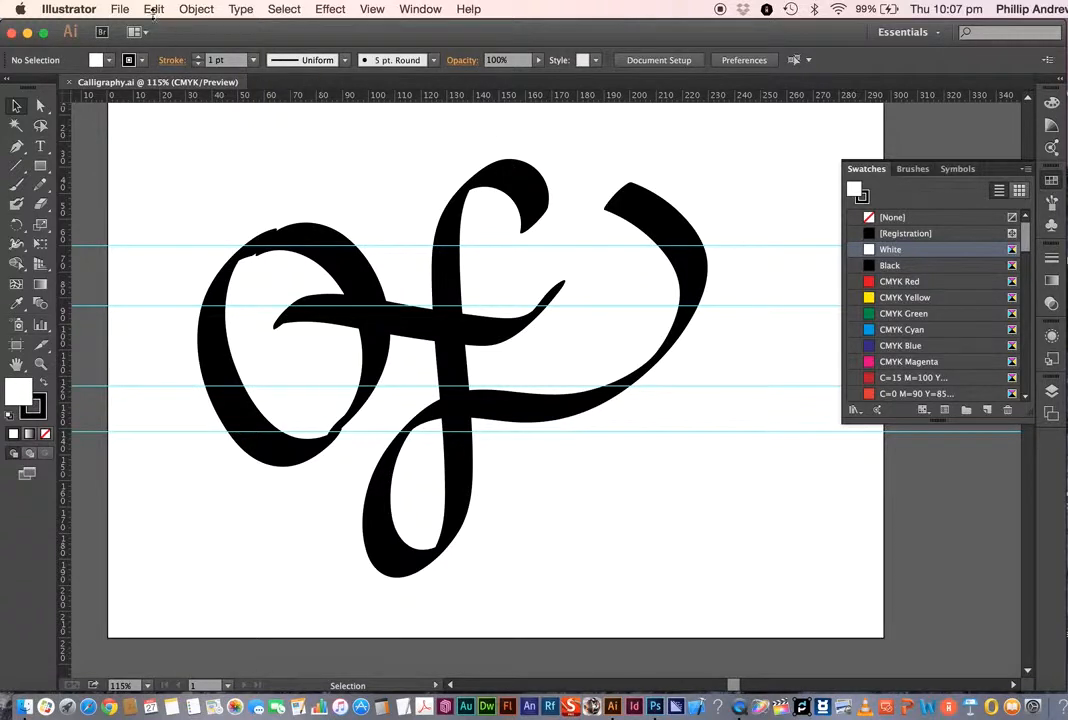
left_click(119, 9)
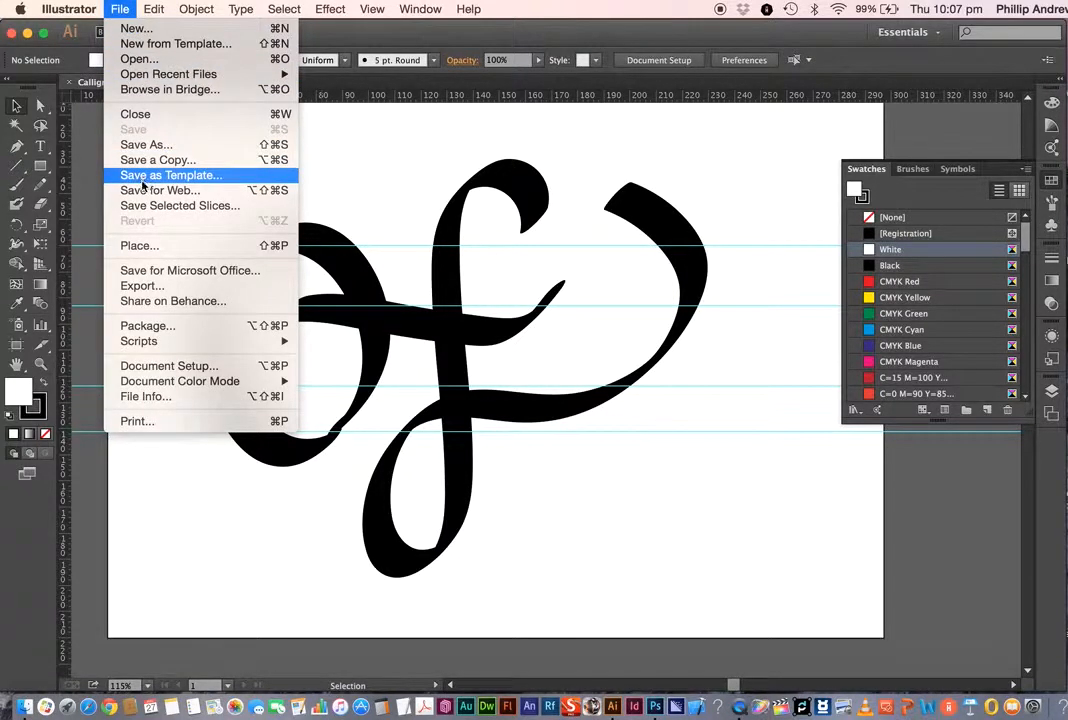
left_click(195, 250)
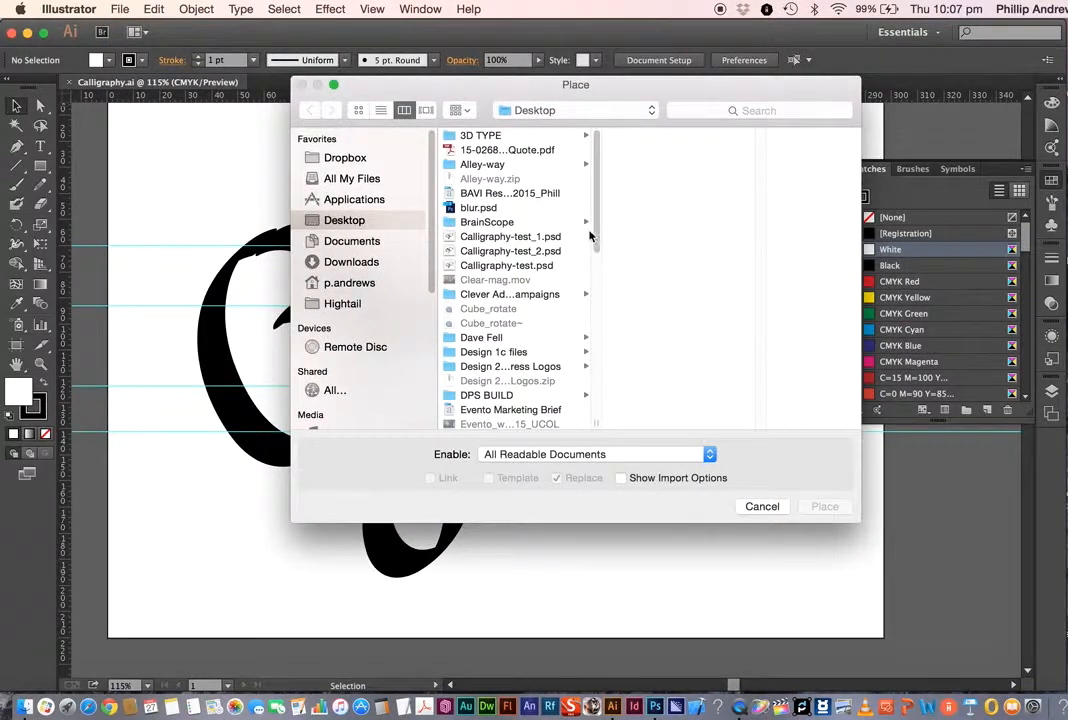
scroll(575, 246, "down", 1)
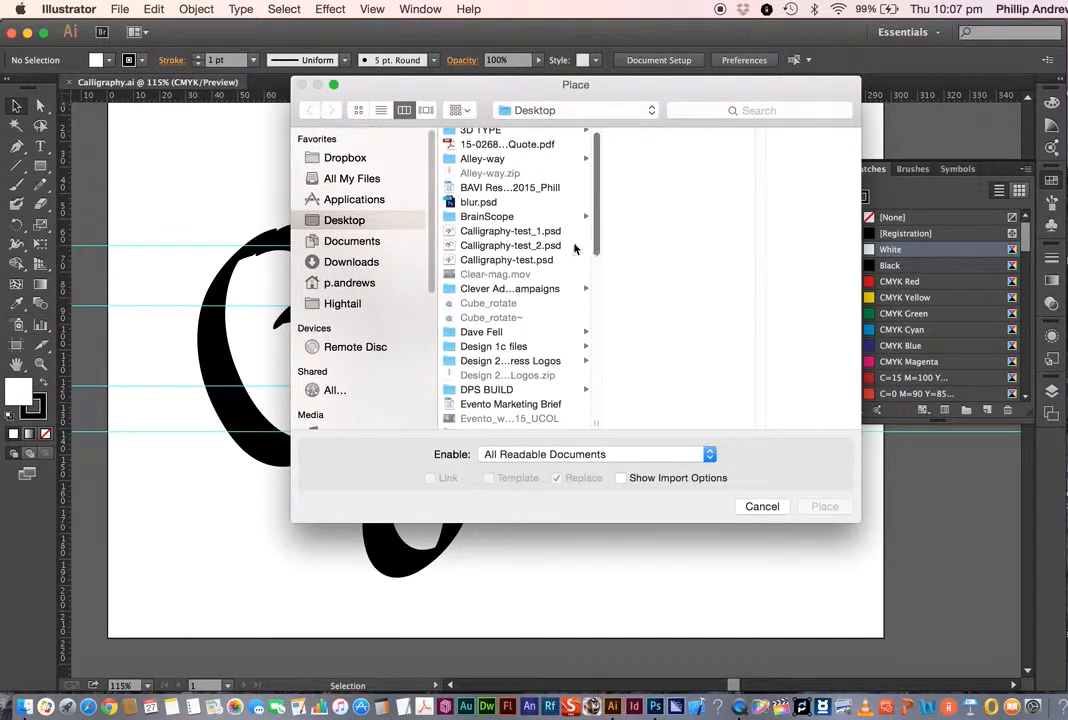
left_click(491, 231)
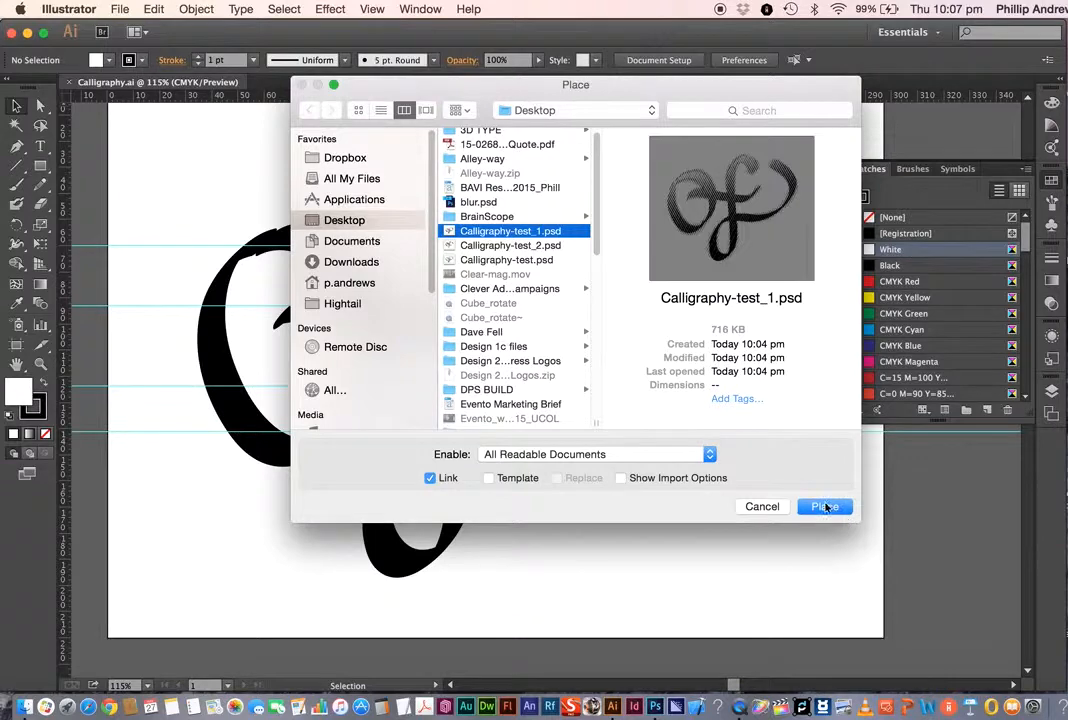
left_click(825, 506)
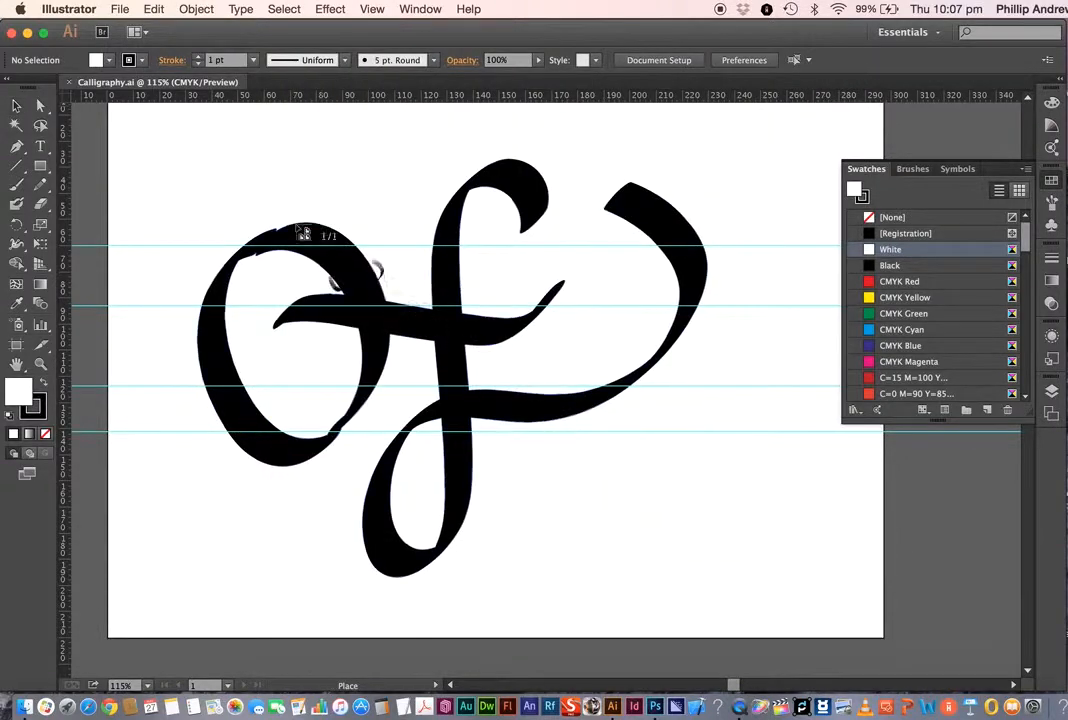
left_click(198, 151)
Align the placed line halftone over the black lettering and recolour it, trying CMYK Yellow before settling on CMYK Cyan.
left_click_drag(522, 277, 450, 214)
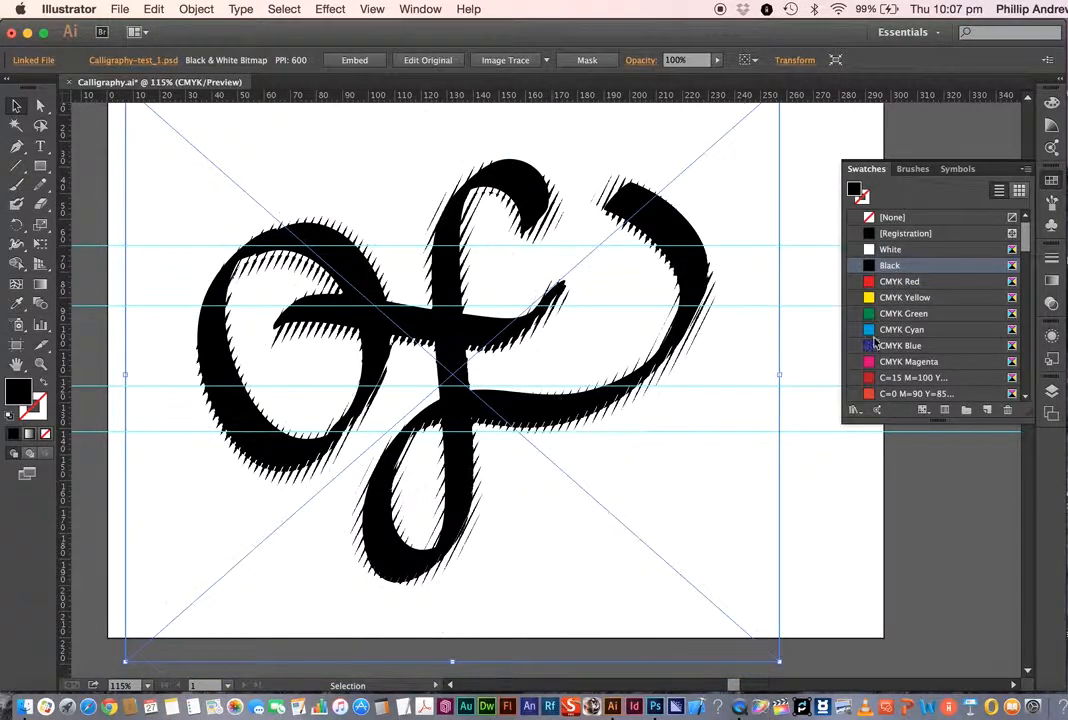
left_click(893, 299)
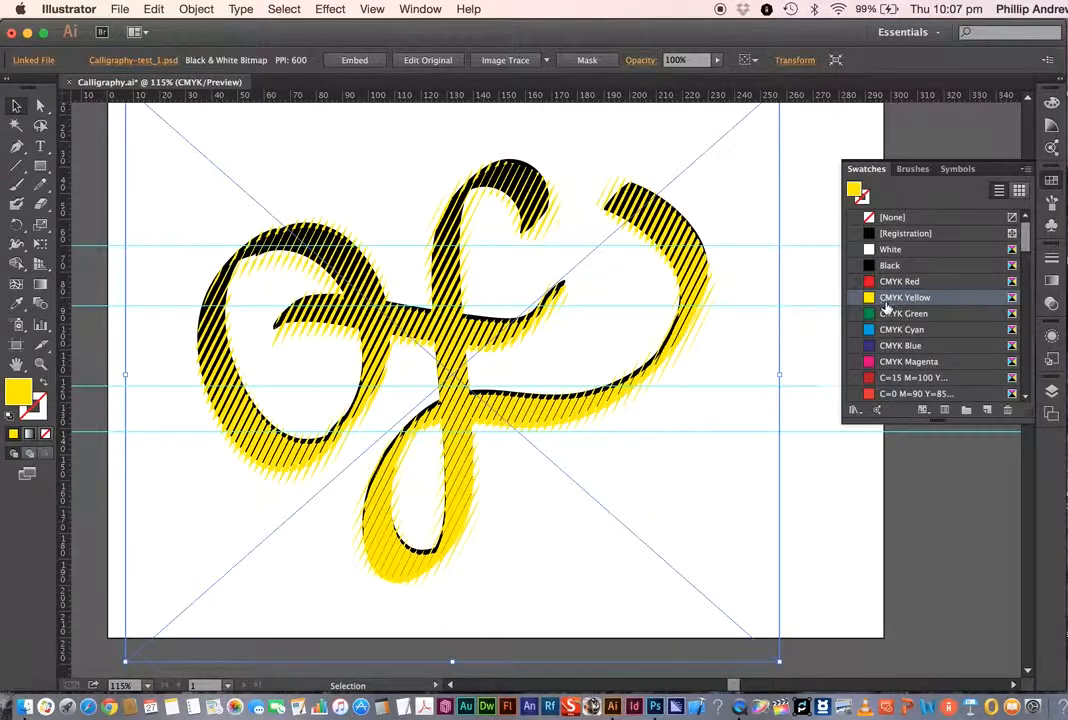
left_click(893, 329)
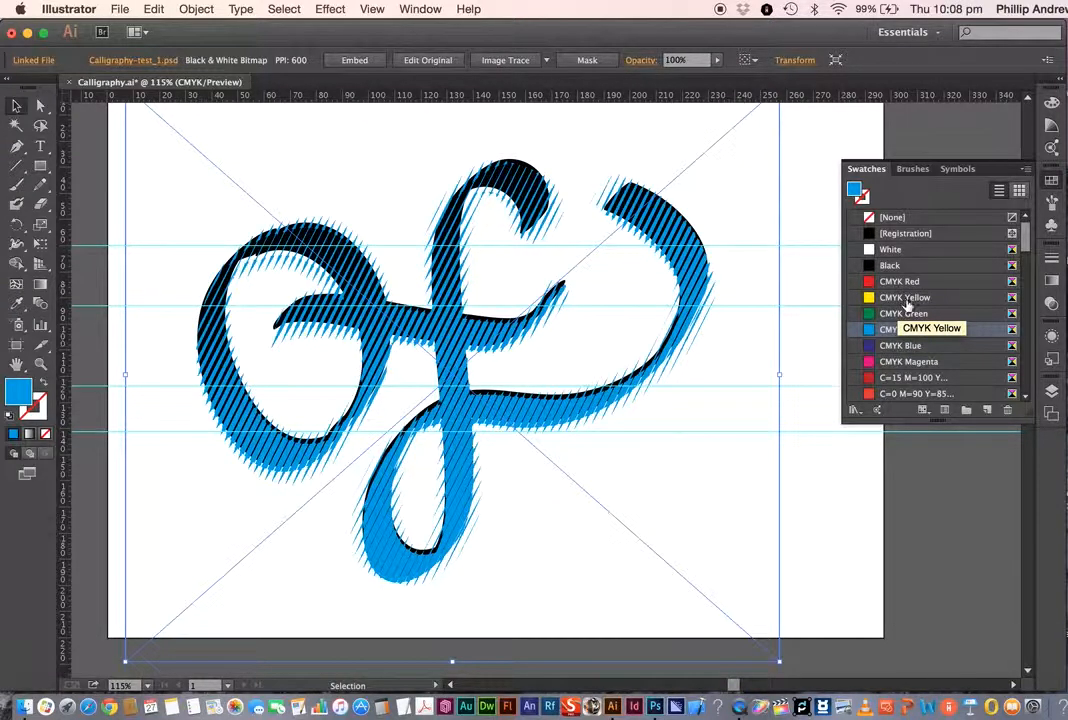
Place Calligraphy-test_2.psd from the Desktop into the artwork as a linked file.
left_click(118, 9)
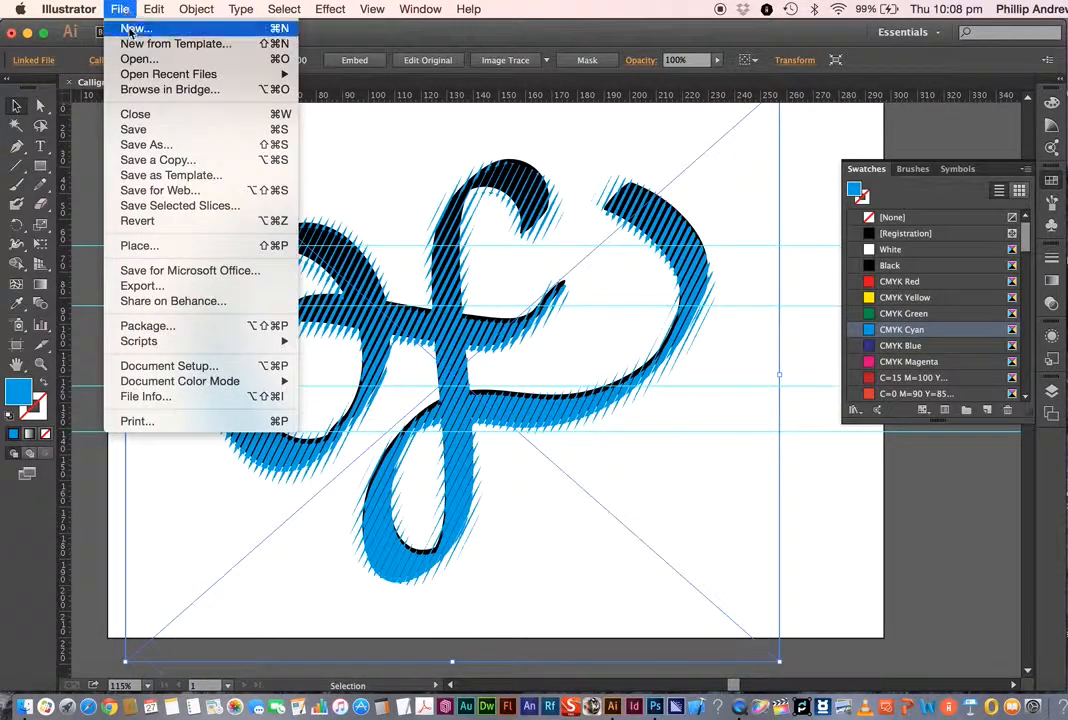
left_click(152, 244)
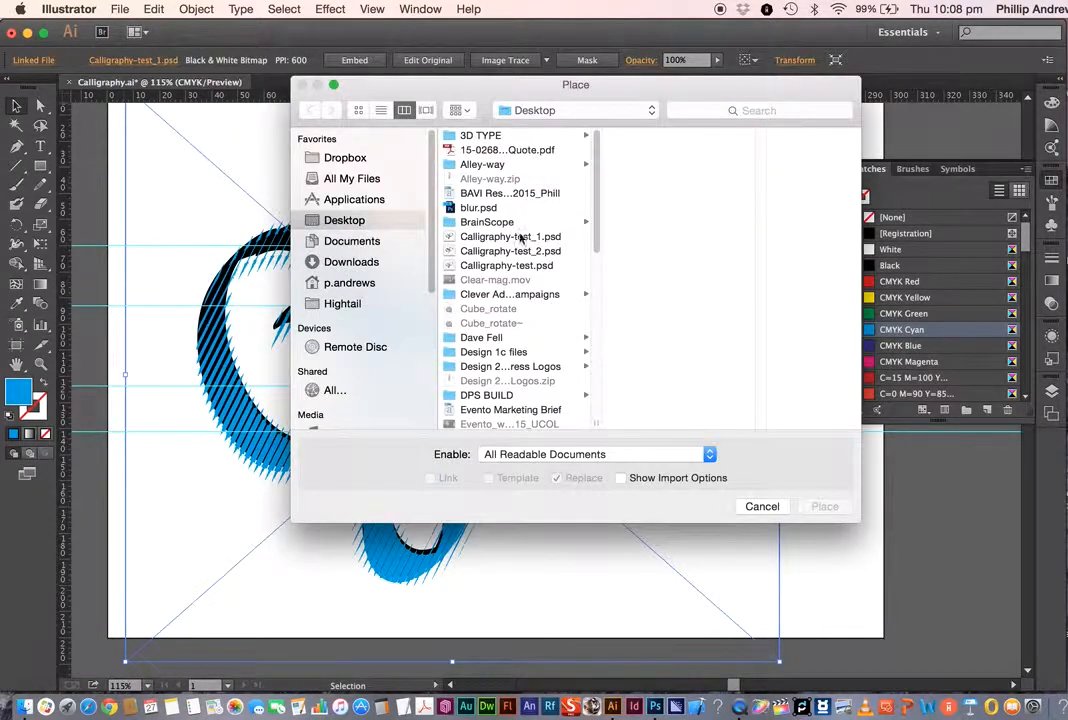
left_click_drag(597, 242, 597, 257)
left_click(510, 220)
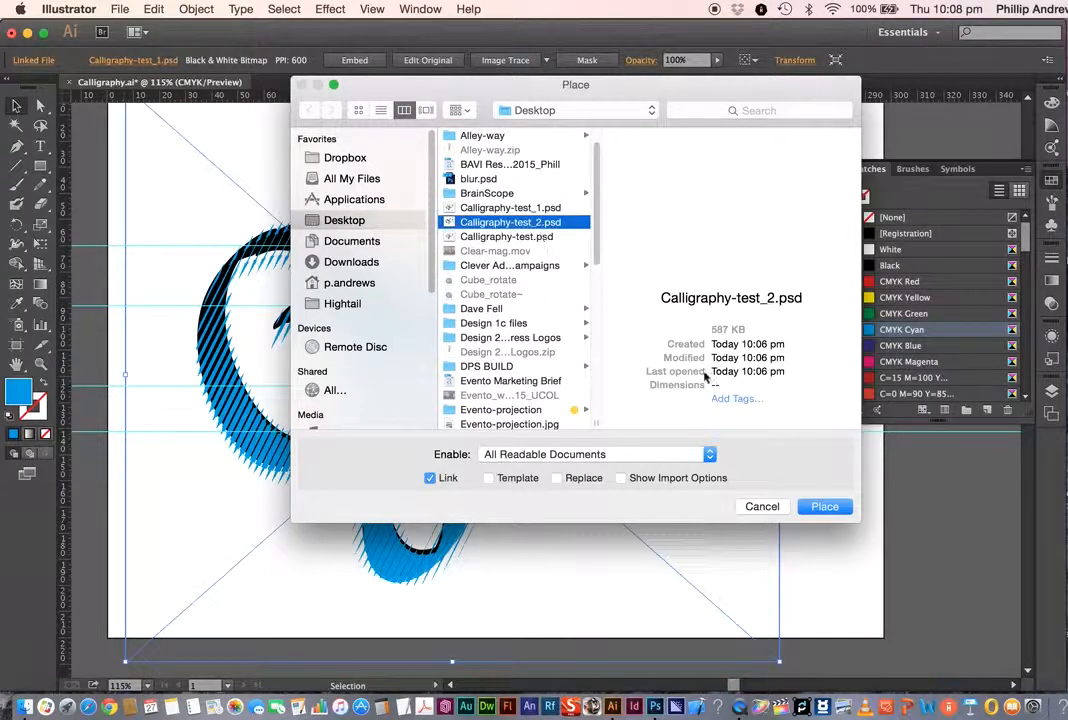
left_click(824, 506)
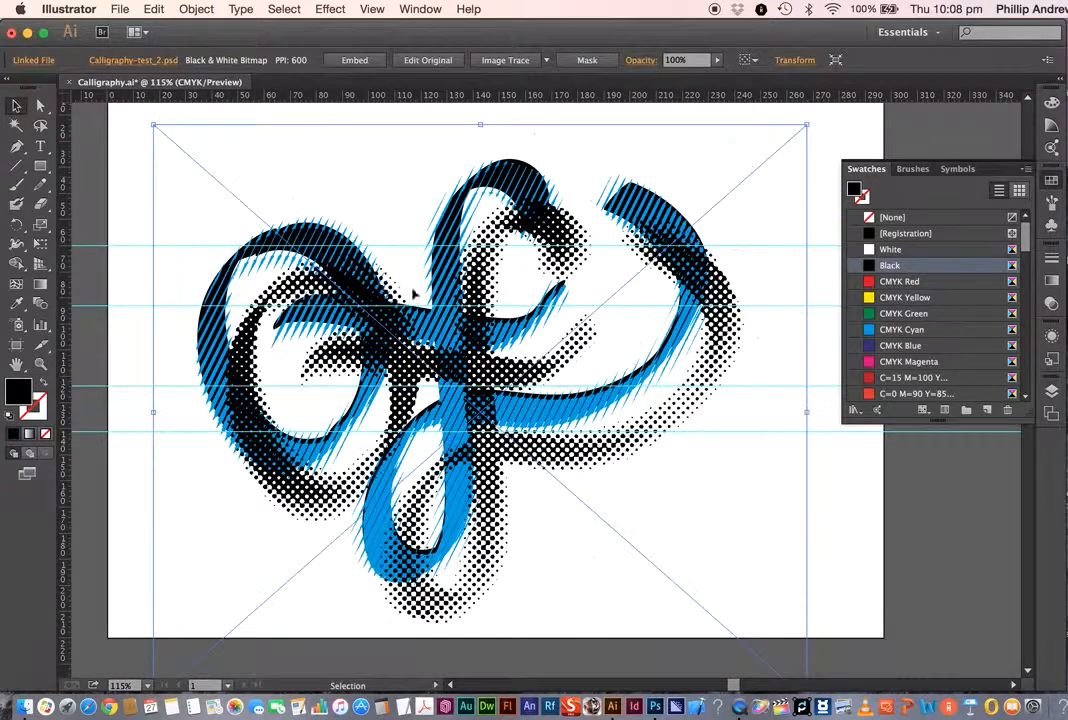
Recolour the placed dot halftone to CMYK Yellow after trying CMYK Red, and offset it slightly up and left of the black lettering.
left_click_drag(494, 267, 480, 240)
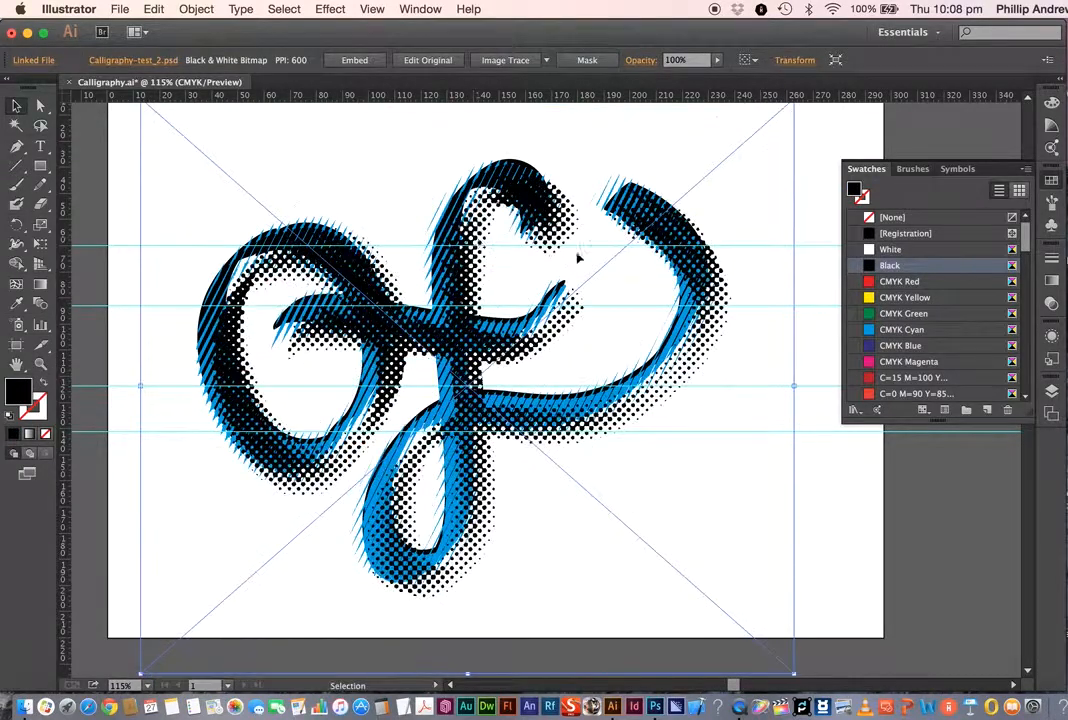
left_click(902, 282)
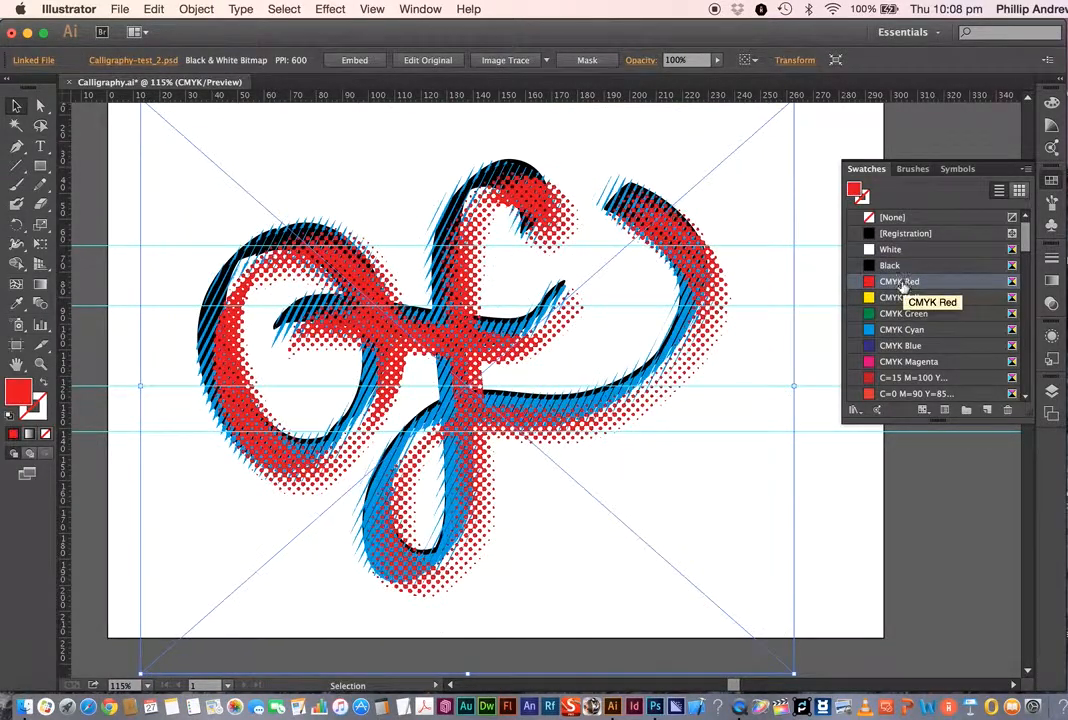
left_click(893, 299)
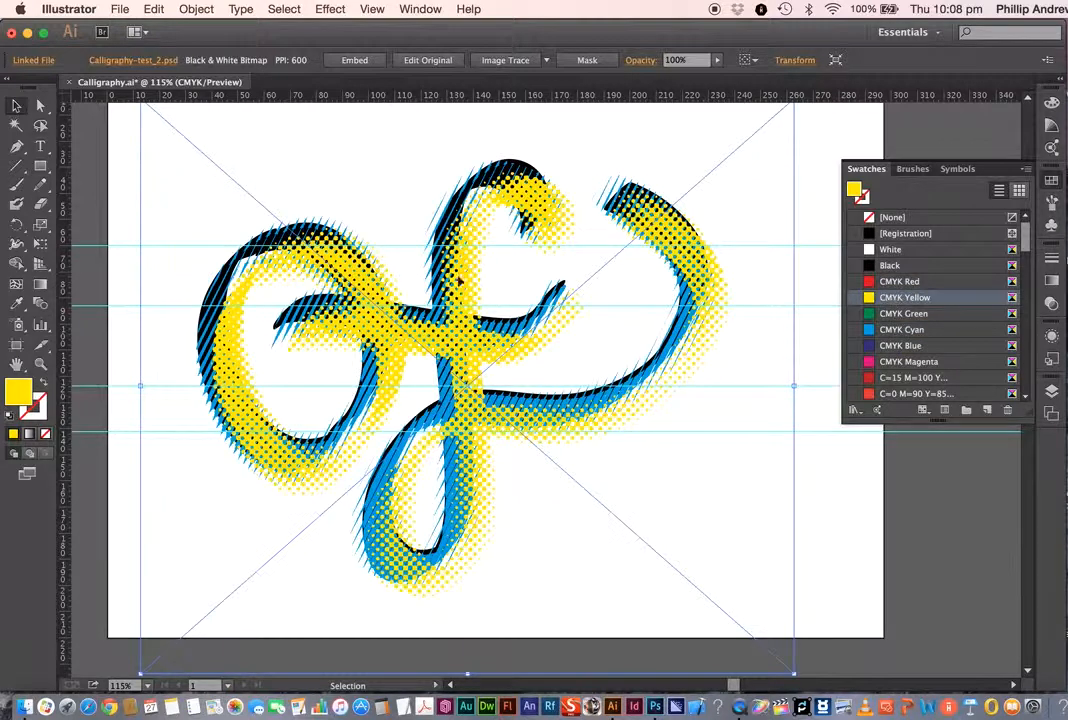
left_click_drag(467, 286, 424, 250)
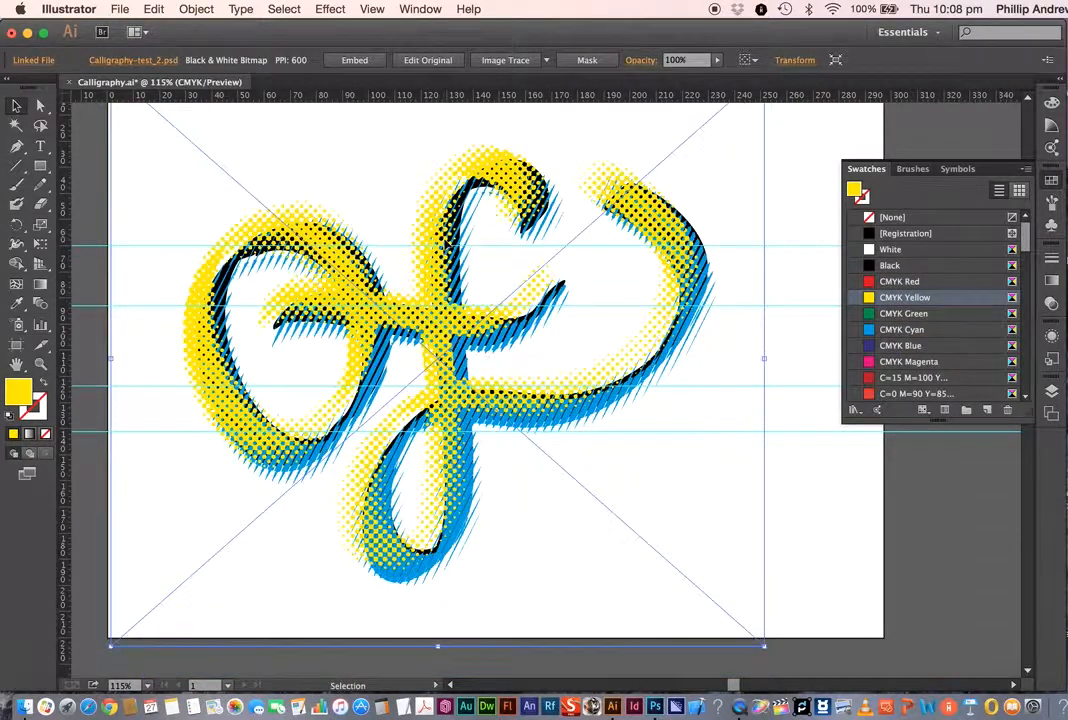